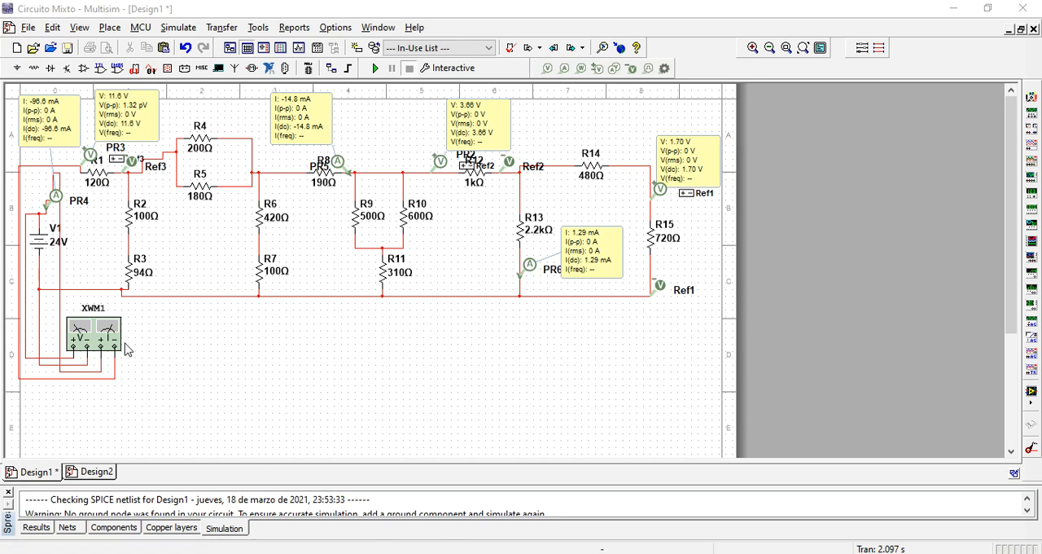
- Open the XWM1 wattmeter readout and consult the fisicalab page on equivalent resistance in parallel
{"action": "double_click", "coordinate": [95, 334]}
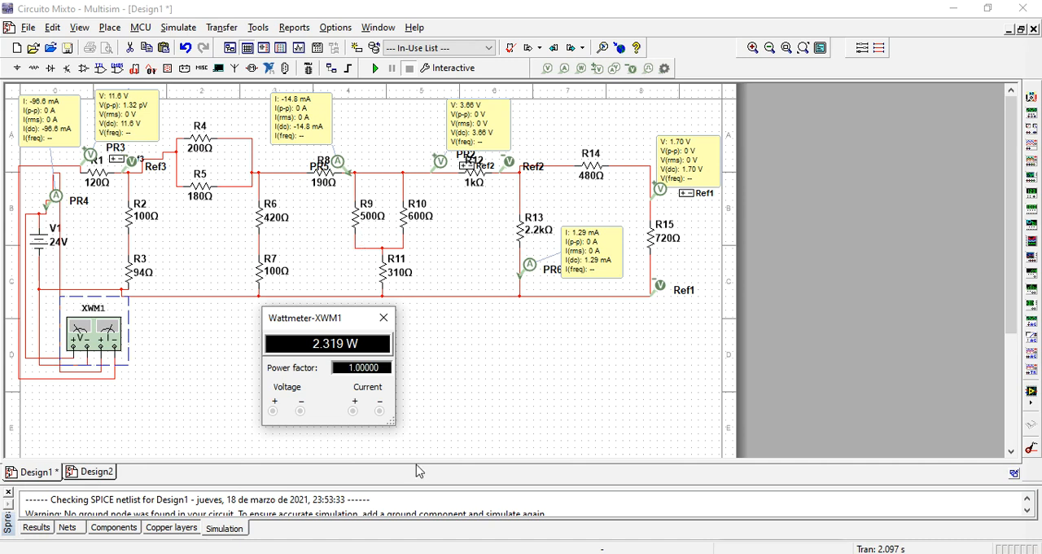
{"action": "mouse_move", "coordinate": [447, 537]}
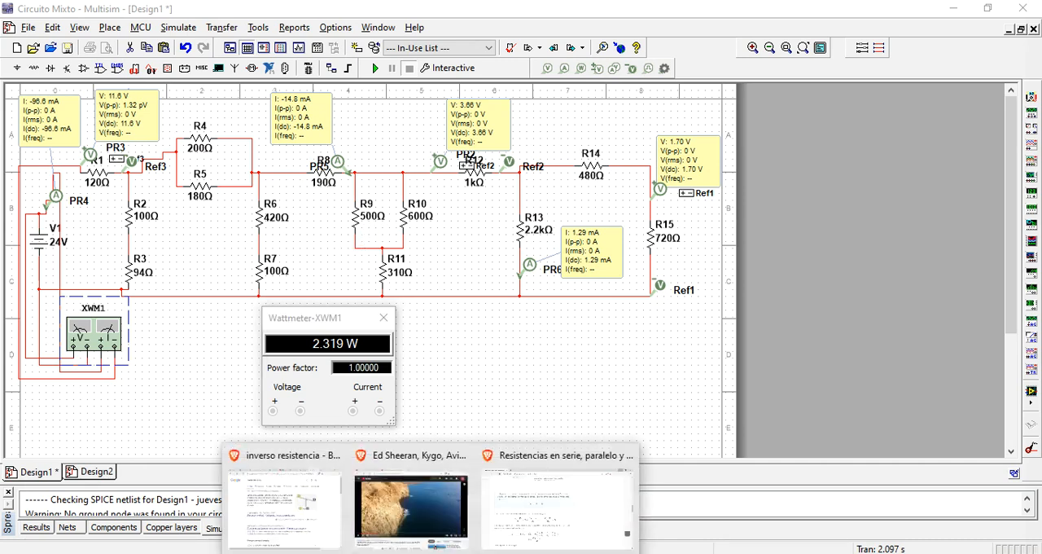
{"action": "left_click", "coordinate": [580, 514]}
{"action": "scroll", "coordinate": [507, 421], "scroll_direction": "down", "scroll_amount": 5}
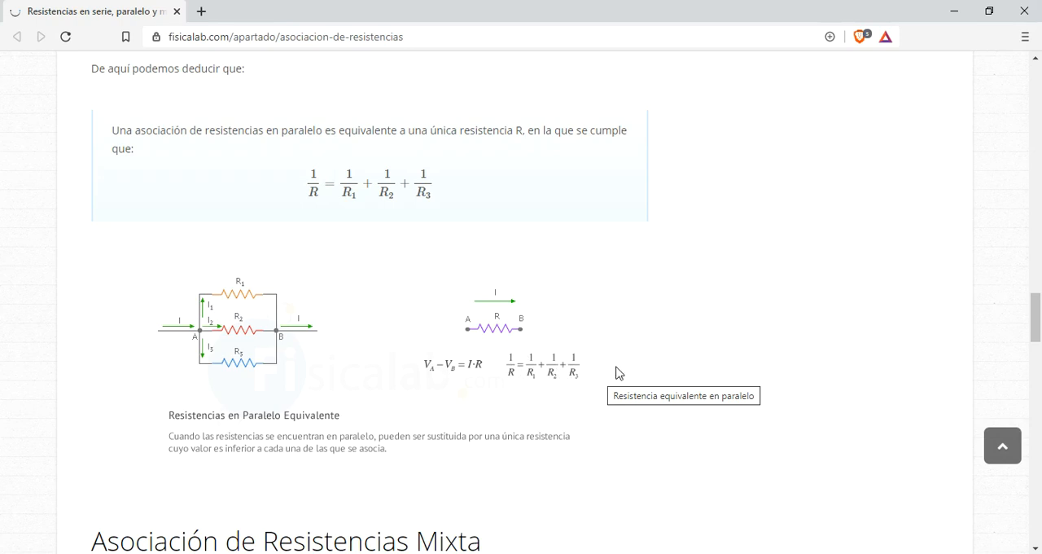
{"action": "left_click", "coordinate": [955, 13]}
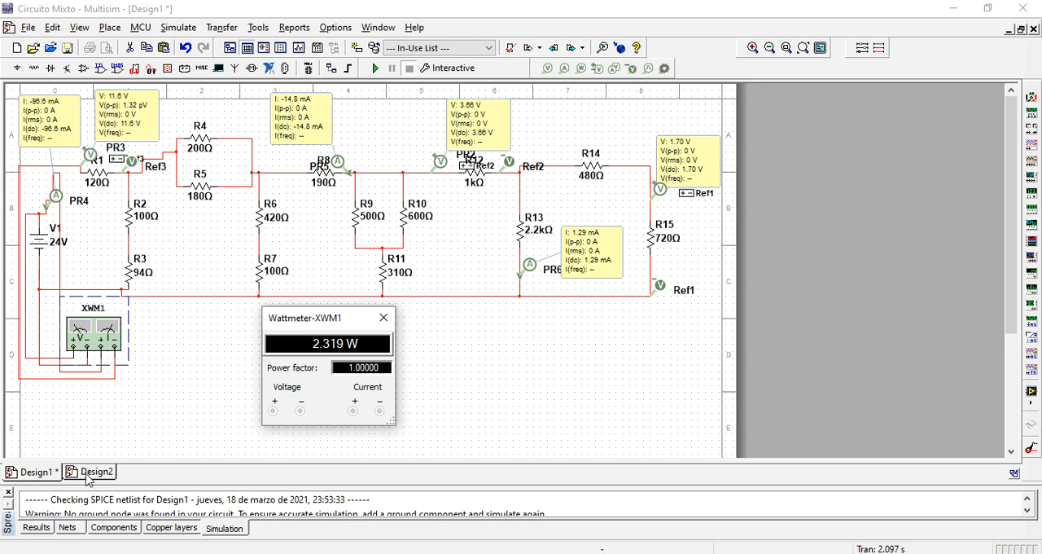
- Copy the whole mixed circuit from Design1 and paste it into Design2
{"action": "left_click", "coordinate": [718, 115]}
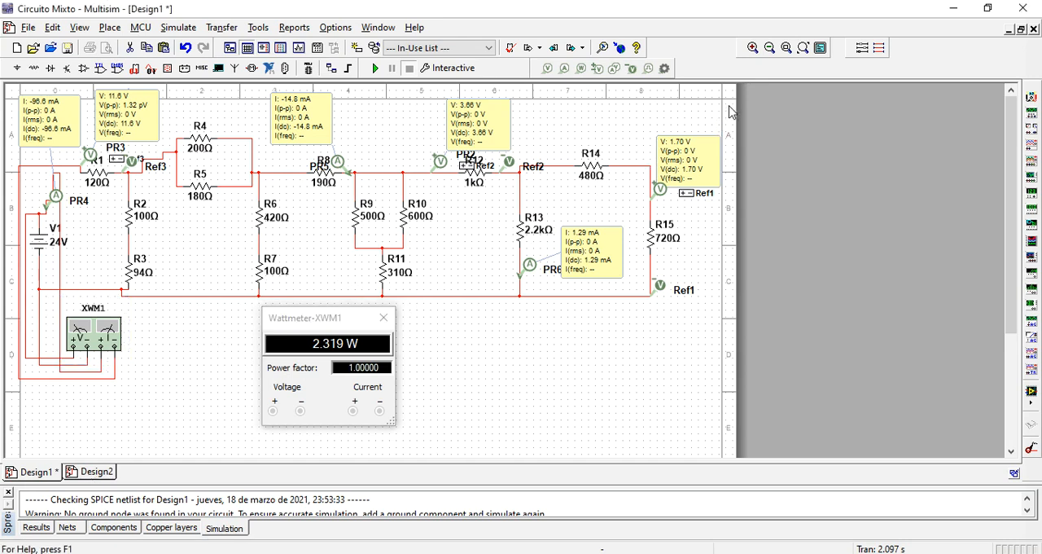
{"action": "left_click_drag", "start_coordinate": [632, 207], "coordinate": [8, 423]}
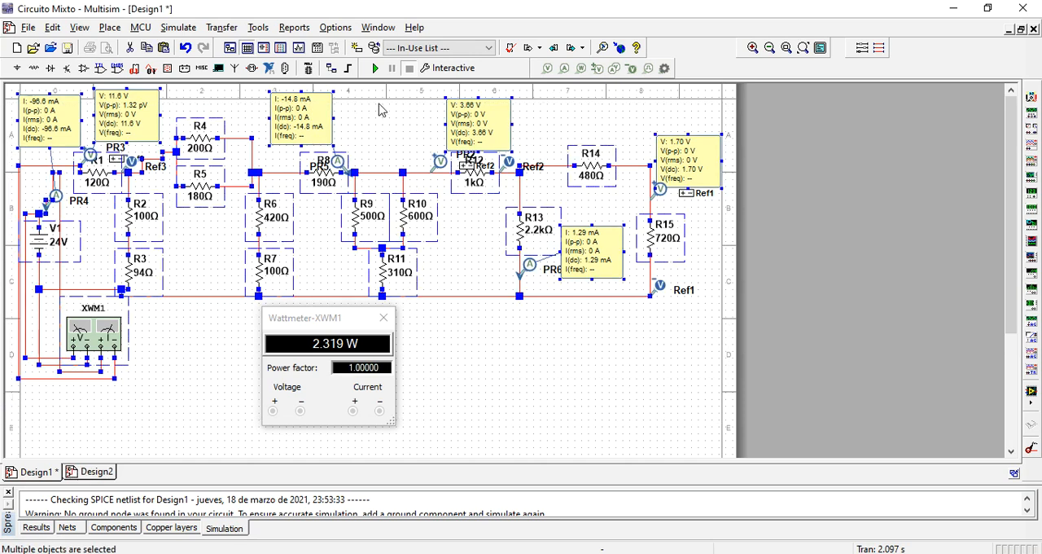
{"action": "left_click", "coordinate": [79, 472]}
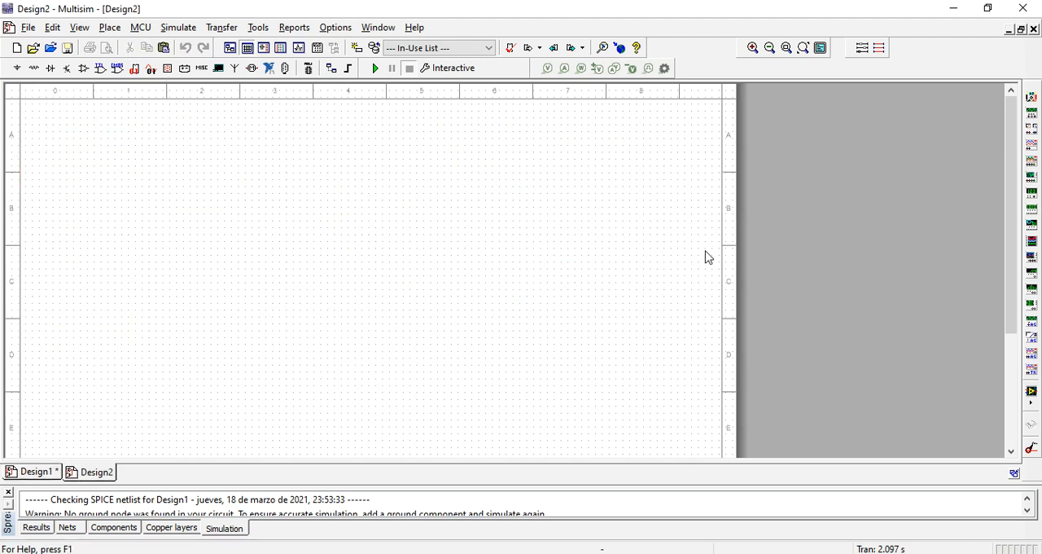
{"action": "key", "text": "ctrl+v"}
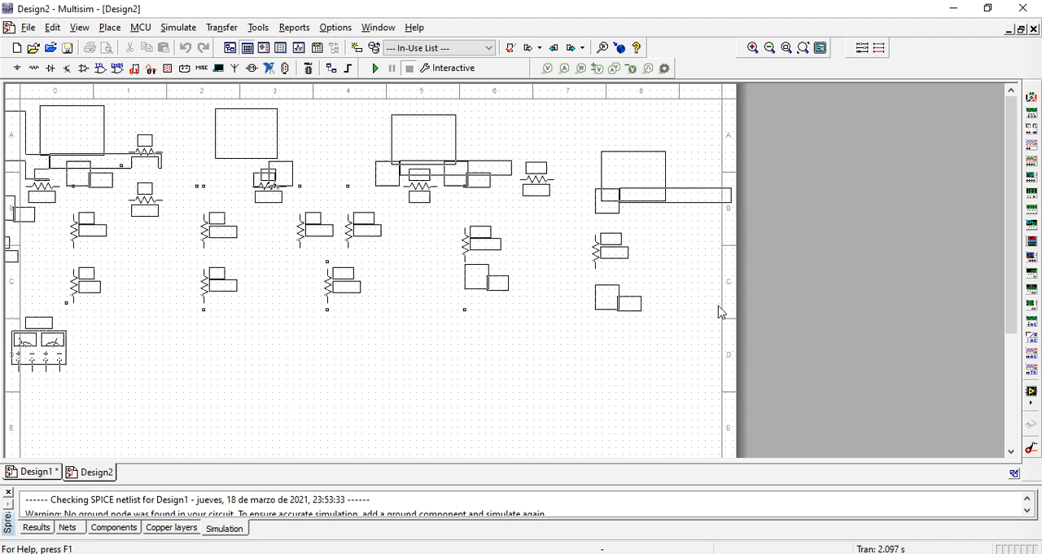
{"action": "left_click", "coordinate": [719, 308]}
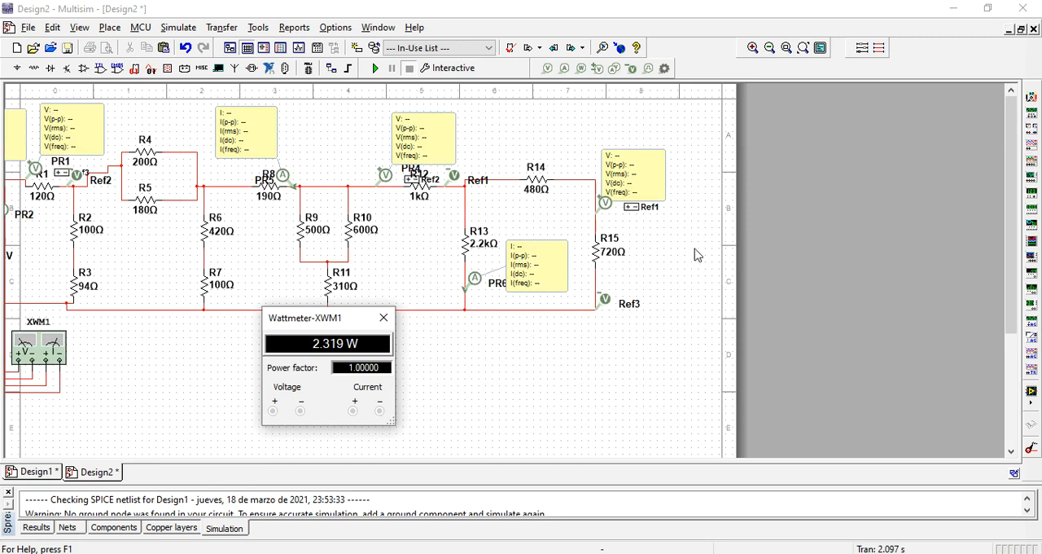
- Delete the voltage probes across R15 and the current probe below R13 in the Design2 copy
{"action": "left_click_drag", "start_coordinate": [687, 114], "coordinate": [2, 429]}
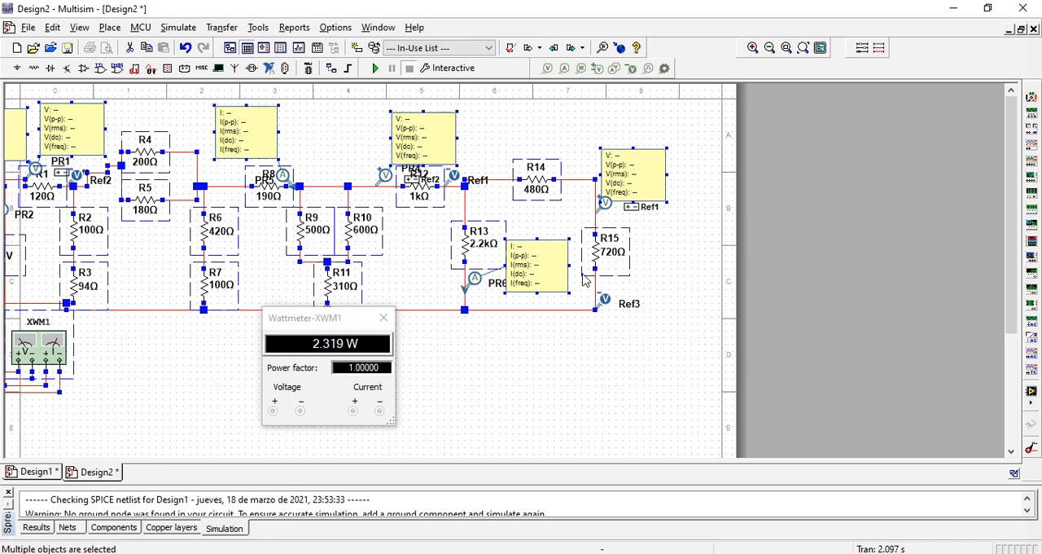
{"action": "left_click", "coordinate": [597, 341]}
{"action": "left_click", "coordinate": [652, 159]}
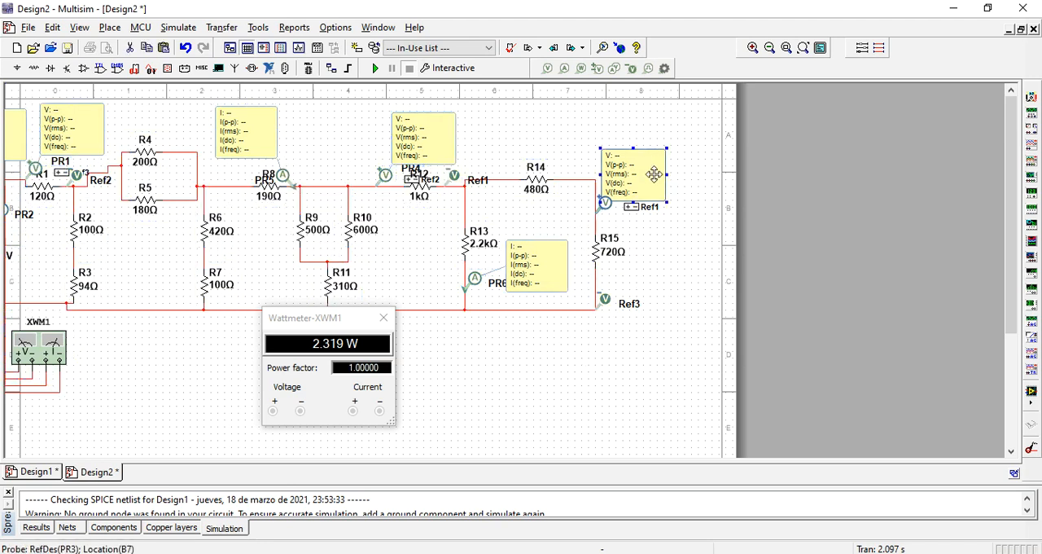
{"action": "key", "text": "Delete"}
{"action": "left_click", "coordinate": [606, 300]}
{"action": "key", "text": "Delete"}
{"action": "left_click", "coordinate": [474, 286]}
{"action": "key", "text": "Delete"}
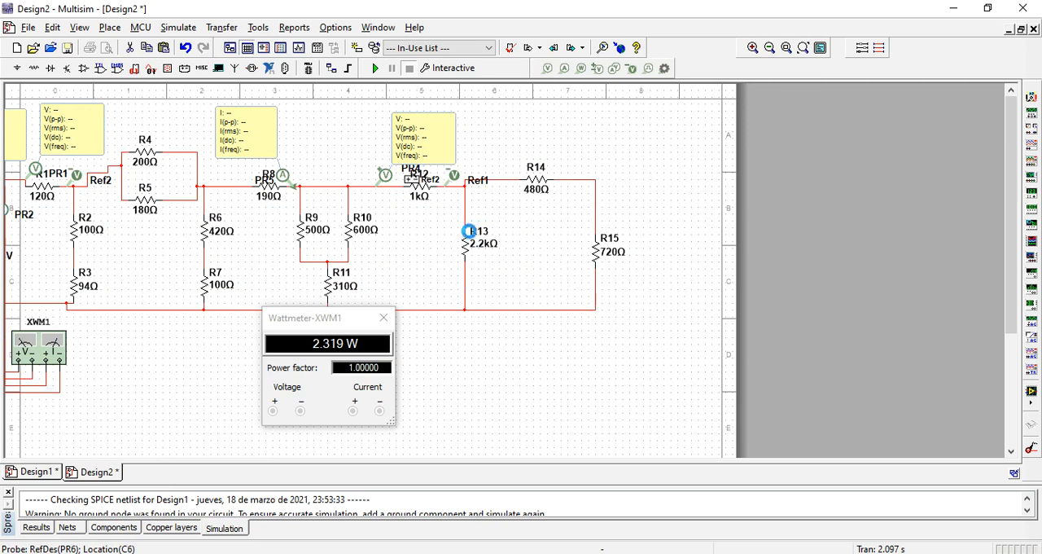
- Delete the remaining probes around R12, R8 and R1
{"action": "left_click", "coordinate": [384, 173]}
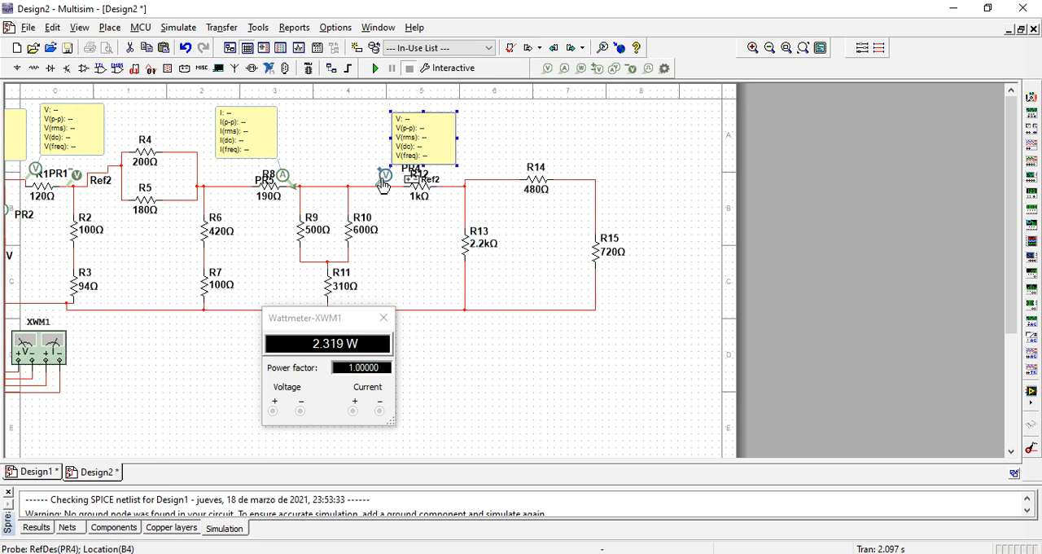
{"action": "key", "text": "Delete"}
{"action": "left_click", "coordinate": [282, 176]}
{"action": "key", "text": "Delete"}
{"action": "left_click", "coordinate": [76, 174]}
{"action": "key", "text": "Delete"}
{"action": "left_click", "coordinate": [31, 175]}
{"action": "key", "text": "Delete"}
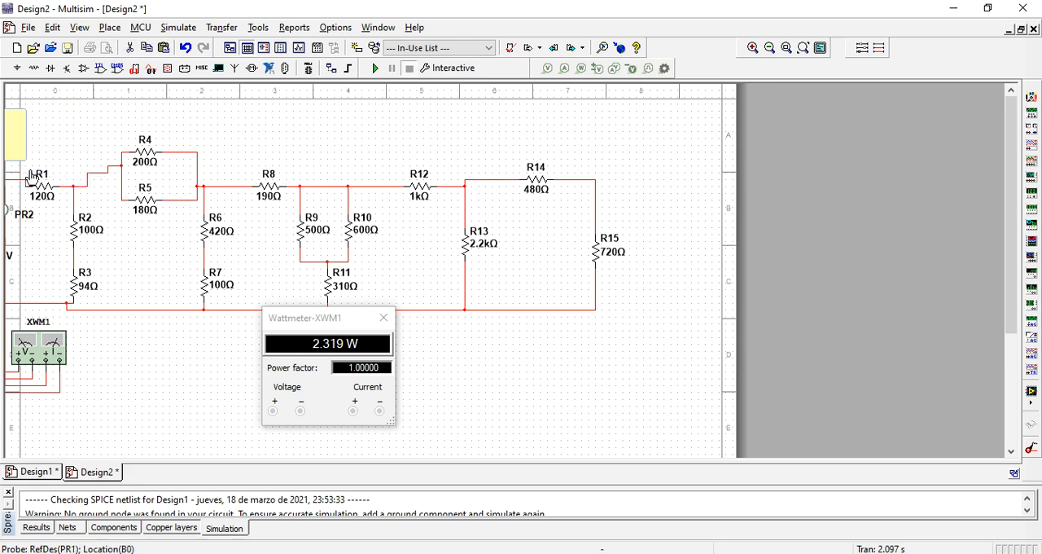
- Move the whole circuit sideways on the Design2 sheet so the 24 V source V1 lies within the page
{"action": "left_click_drag", "start_coordinate": [637, 121], "coordinate": [4, 423]}
{"action": "left_click_drag", "start_coordinate": [88, 251], "coordinate": [181, 250]}
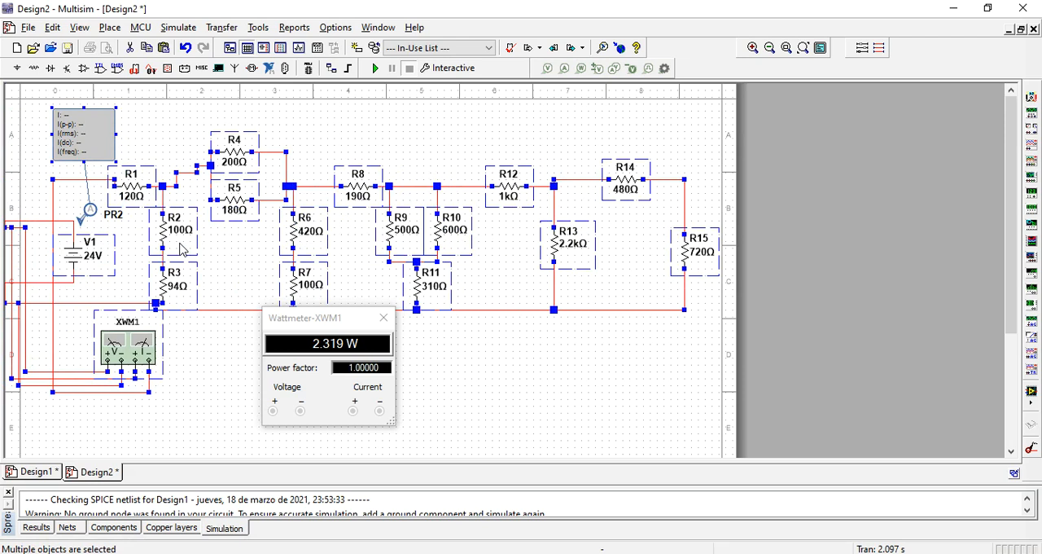
{"action": "left_click", "coordinate": [185, 383]}
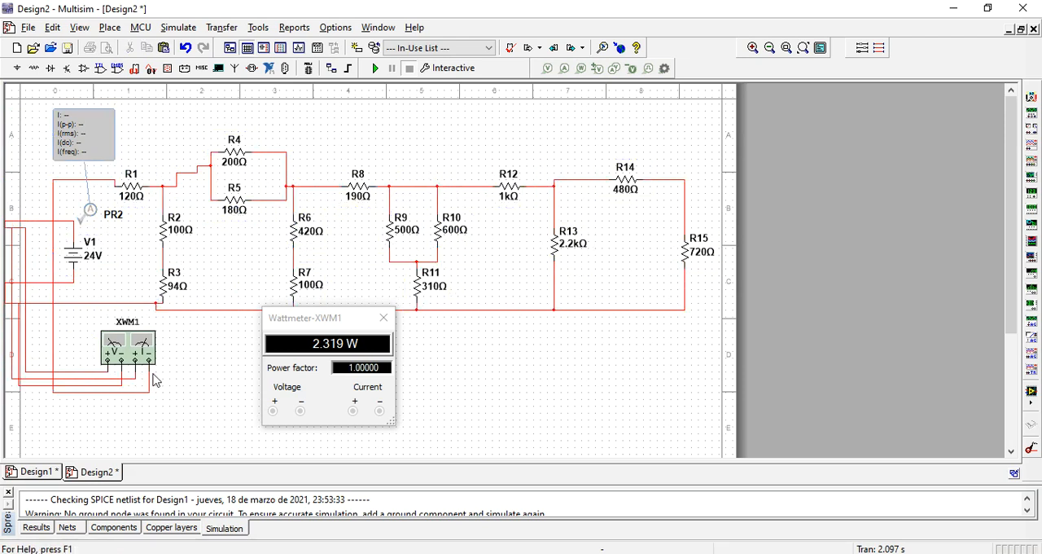
- Delete the wattmeter XWM1, the wires attached to source V1 and the current probe PR2
{"action": "left_click", "coordinate": [147, 346]}
{"action": "key", "text": "Delete"}
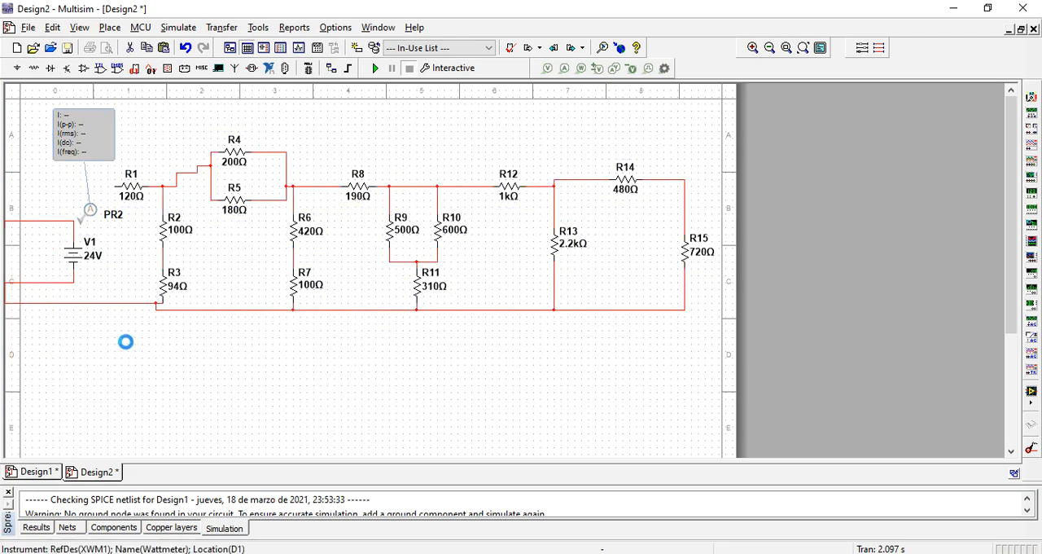
{"action": "left_click", "coordinate": [47, 222]}
{"action": "key", "text": "Delete"}
{"action": "left_click", "coordinate": [39, 283]}
{"action": "key", "text": "Delete"}
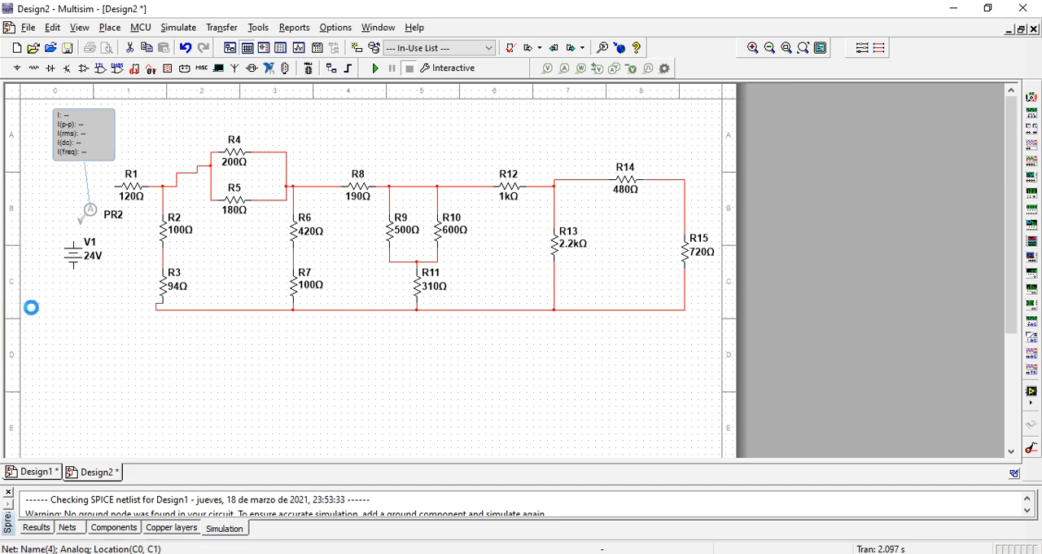
{"action": "left_click", "coordinate": [88, 213]}
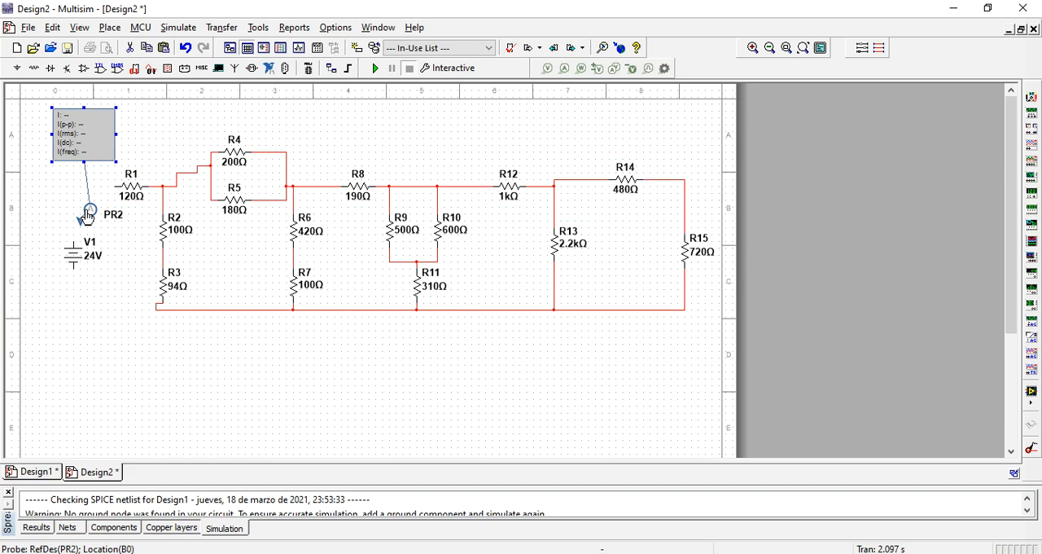
{"action": "key", "text": "Delete"}
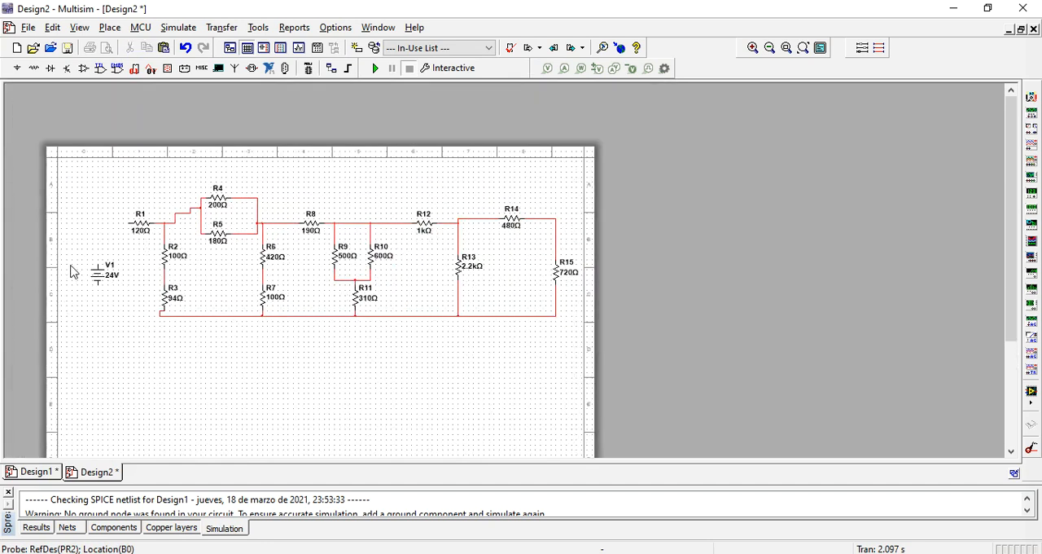
{"action": "scroll", "coordinate": [74, 269], "scroll_direction": "up", "scroll_amount": 1}
{"action": "left_click_drag", "start_coordinate": [96, 167], "coordinate": [9, 349]}
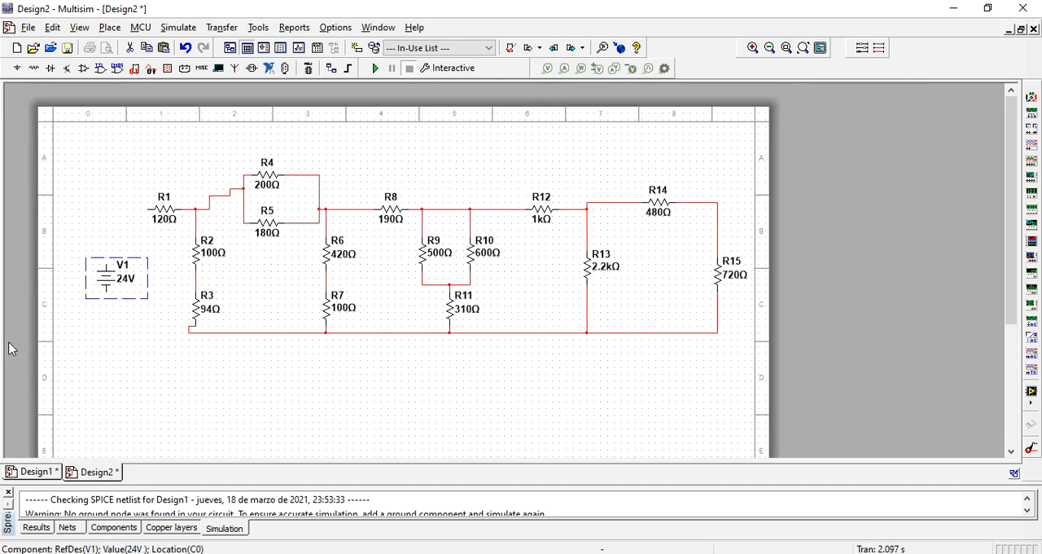
{"action": "left_click", "coordinate": [90, 143]}
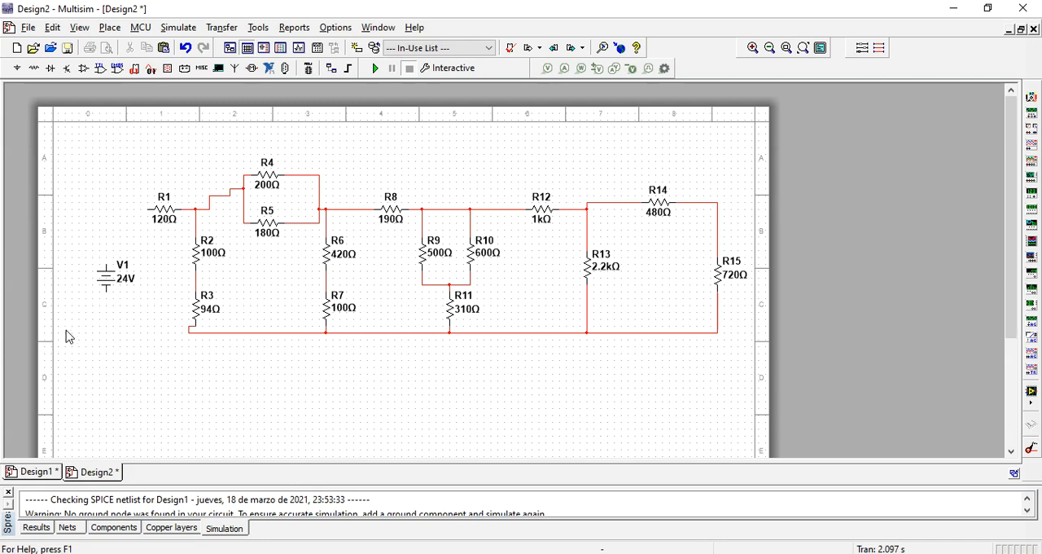
{"action": "scroll", "coordinate": [68, 311], "scroll_direction": "down", "scroll_amount": 2}
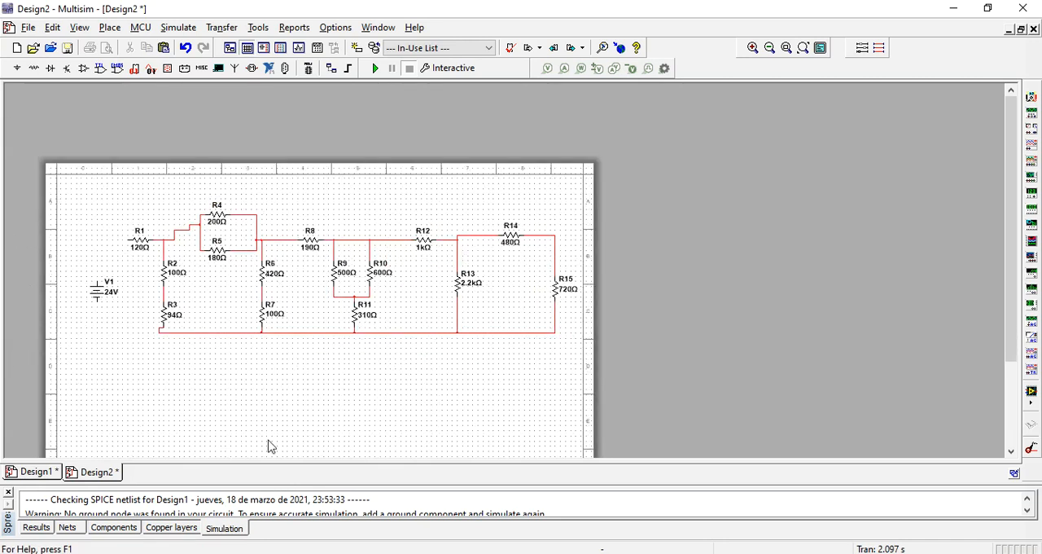
{"action": "left_click_drag", "start_coordinate": [216, 352], "coordinate": [402, 340]}
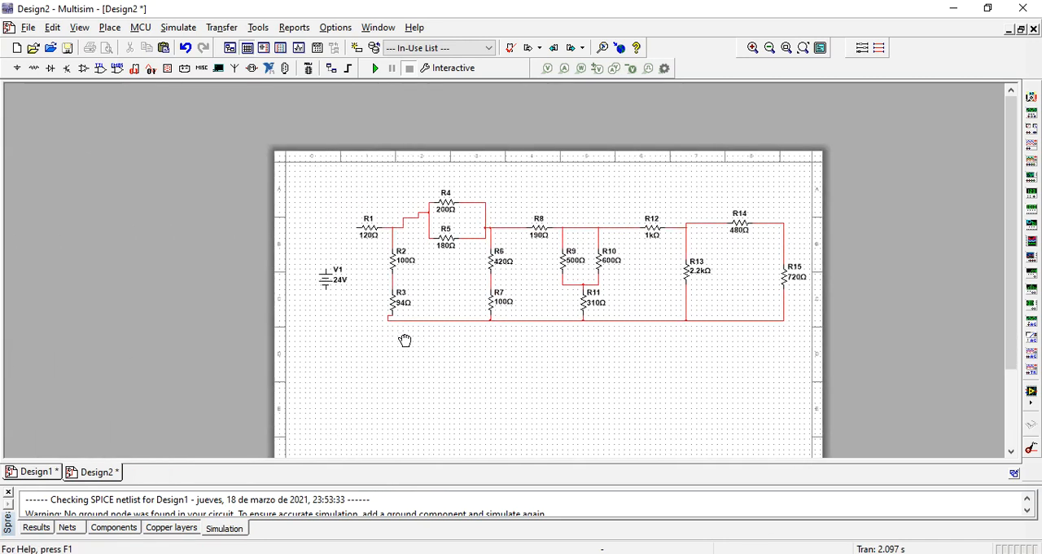
{"action": "left_click_drag", "start_coordinate": [105, 156], "coordinate": [314, 379]}
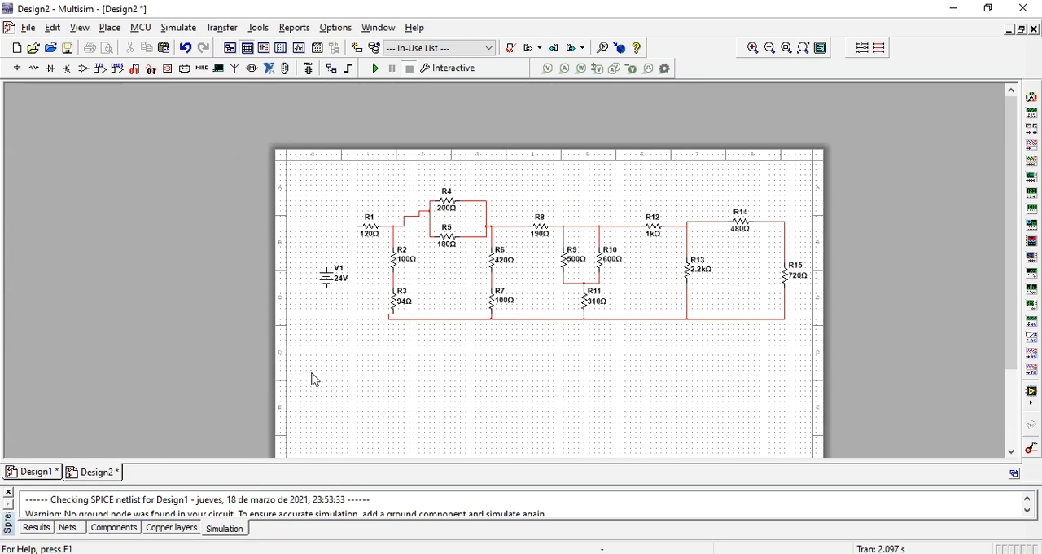
{"action": "scroll", "coordinate": [513, 400], "scroll_direction": "up", "scroll_amount": 2}
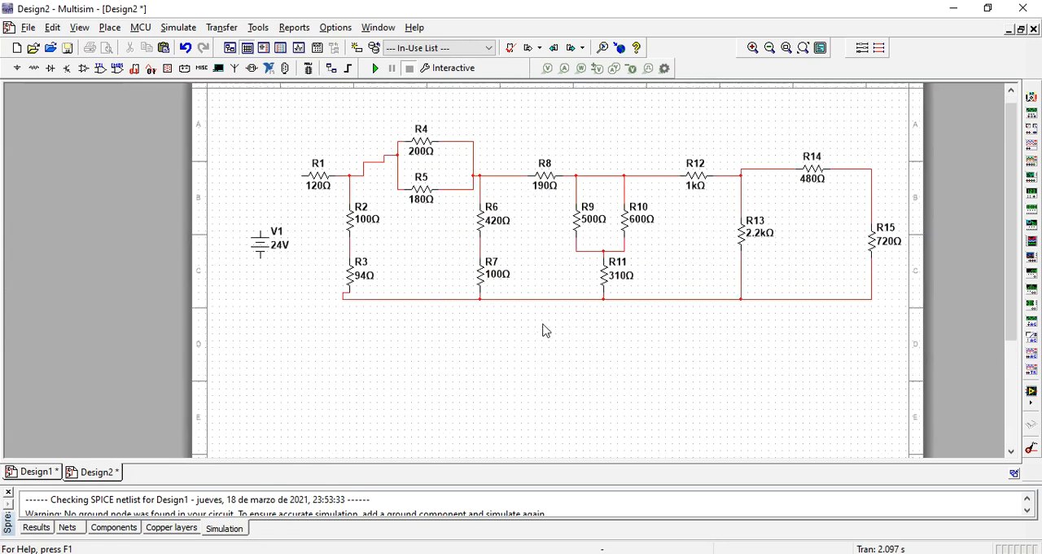
{"action": "left_click", "coordinate": [274, 401]}
{"action": "left_click_drag", "start_coordinate": [589, 270], "coordinate": [583, 273]}
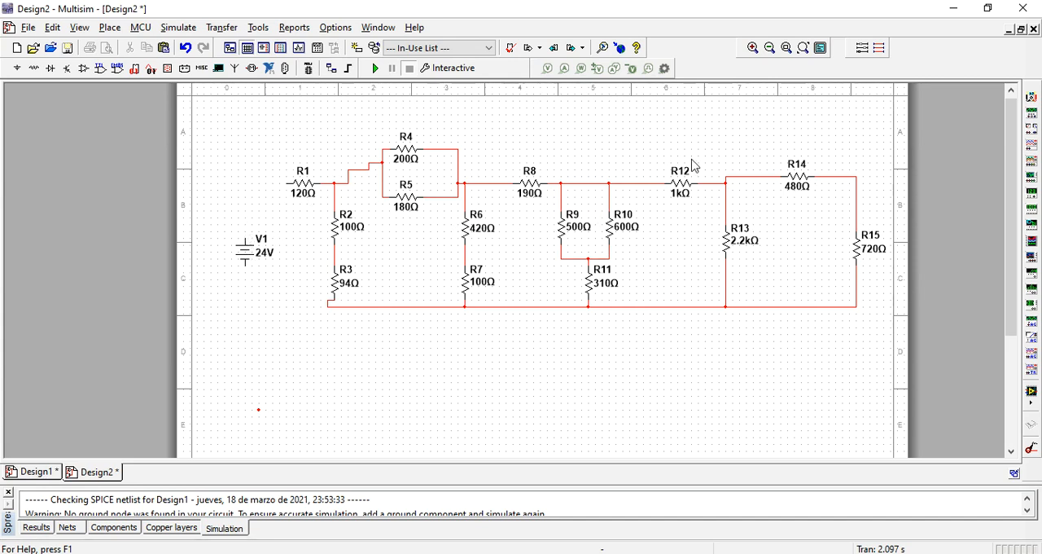
- Place a multimeter above the source and wire its negative terminal to R1's free end and its positive terminal to the lower rail
{"action": "left_click", "coordinate": [1032, 96]}
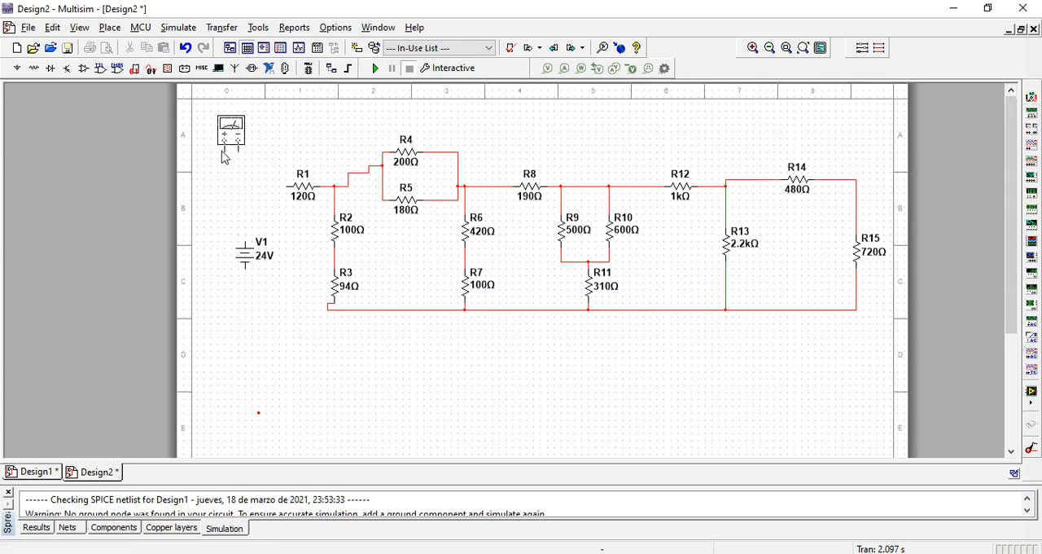
{"action": "left_click", "coordinate": [225, 156]}
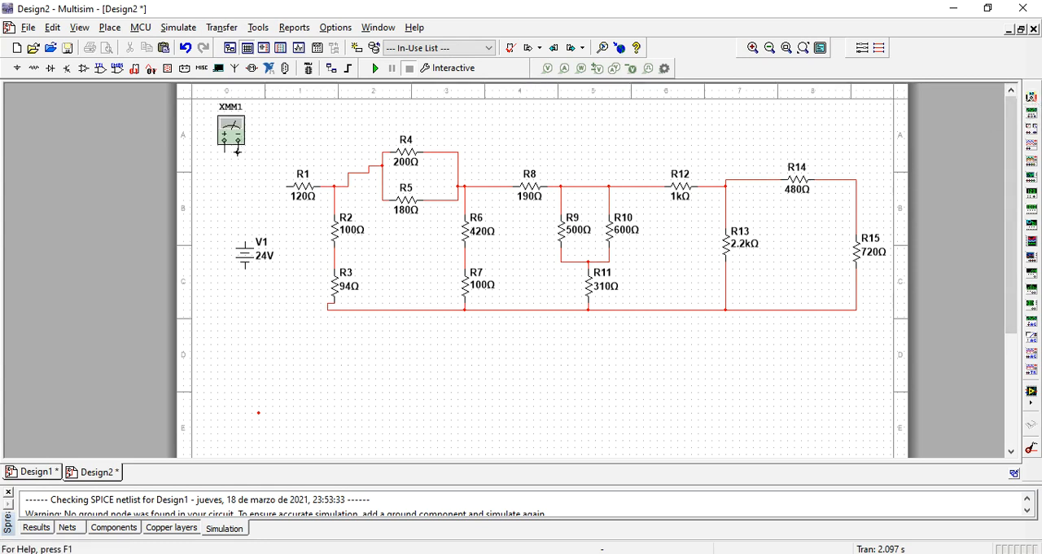
{"action": "left_click", "coordinate": [285, 186]}
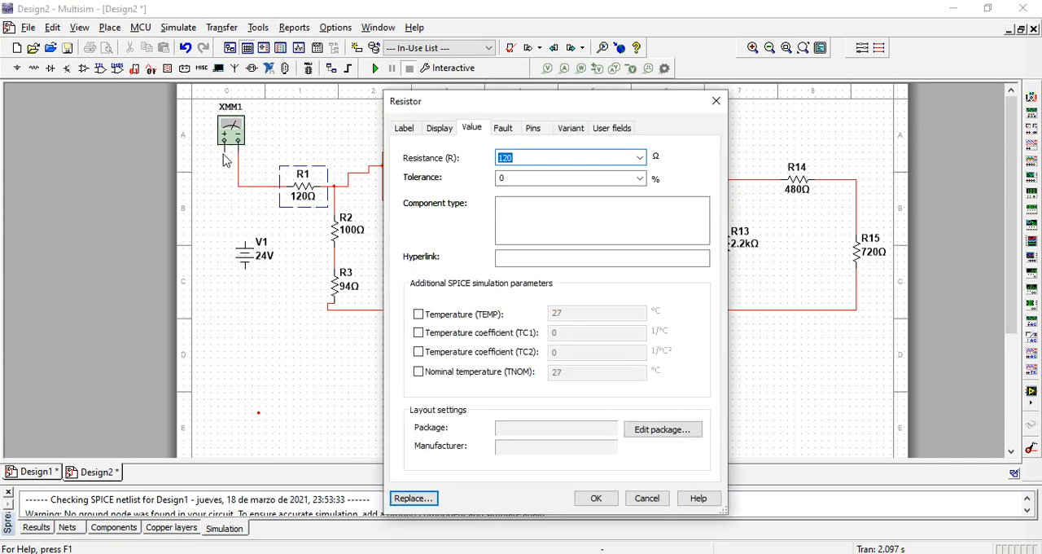
{"action": "left_click", "coordinate": [716, 101]}
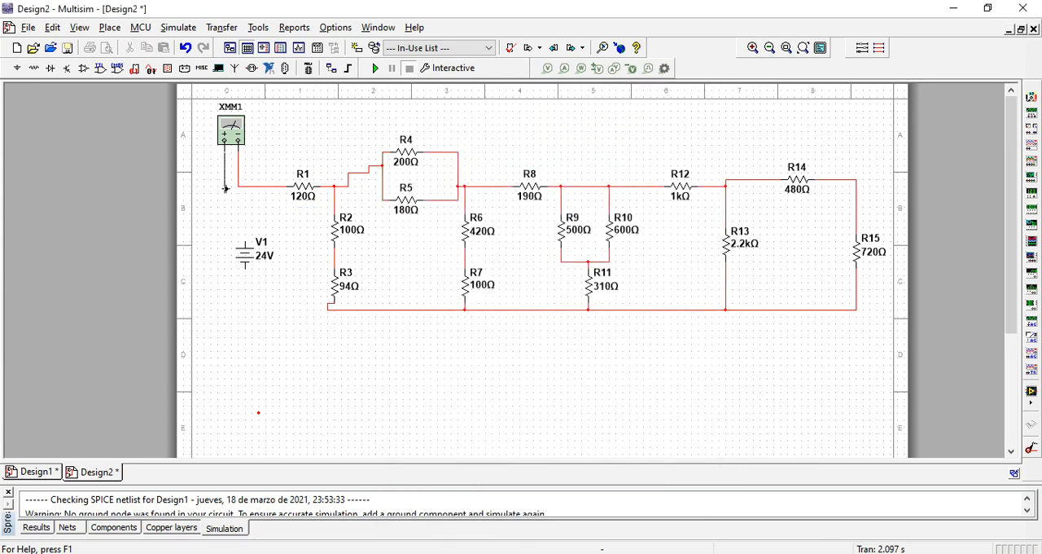
{"action": "left_click", "coordinate": [326, 314]}
- Set multimeter XMM1 to resistance mode, run the simulation and move its readout clear of the resistors
{"action": "double_click", "coordinate": [236, 126]}
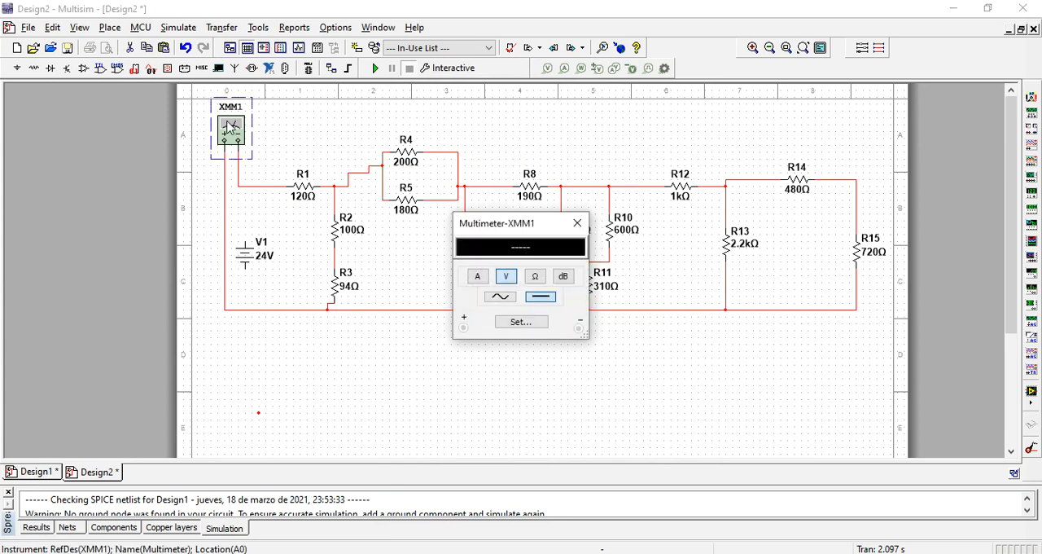
{"action": "left_click", "coordinate": [534, 276]}
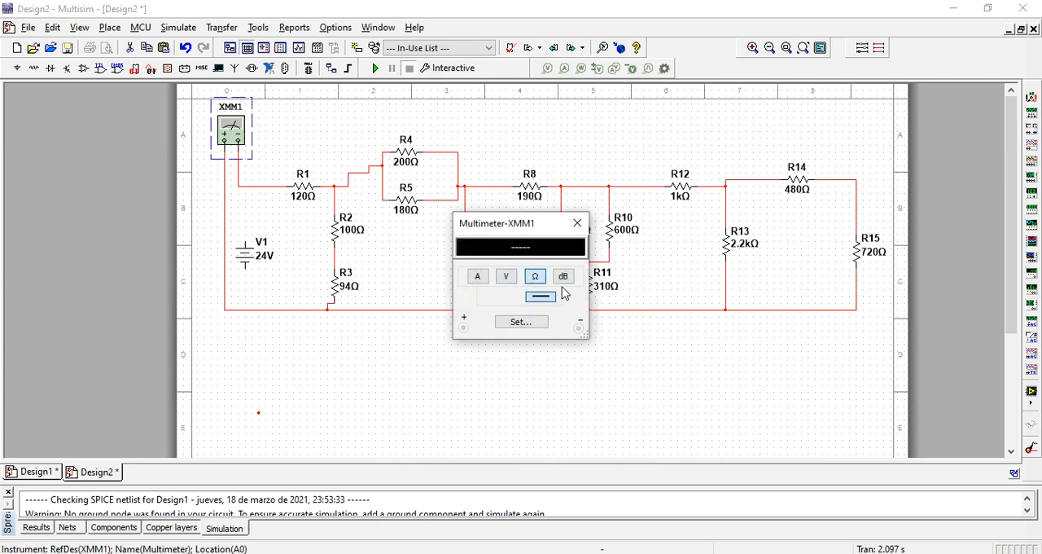
{"action": "left_click", "coordinate": [375, 68]}
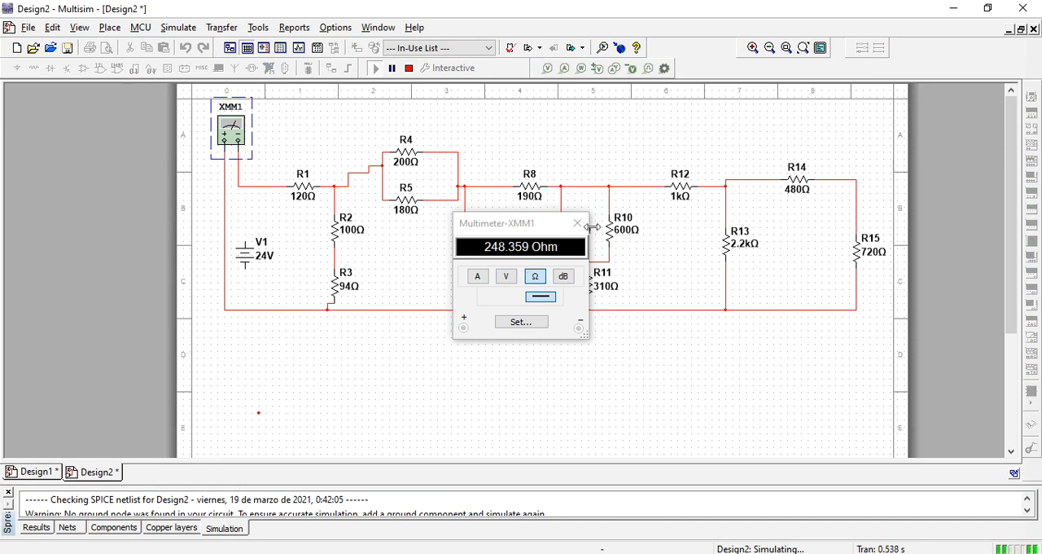
{"action": "left_click_drag", "start_coordinate": [530, 226], "coordinate": [232, 217]}
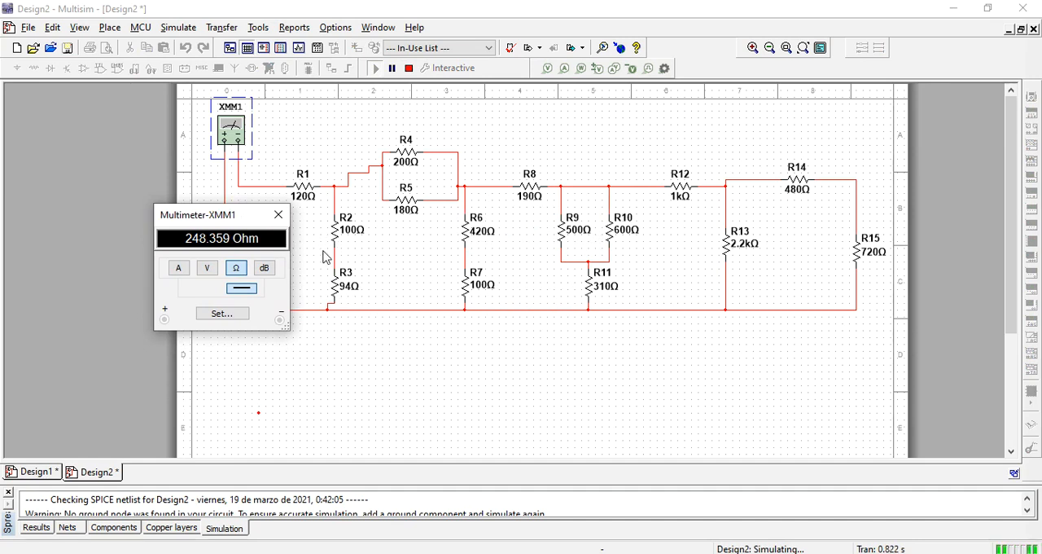
- Stop the simulation and place a copy of multimeter XMM1 above resistors R8 and R9
{"action": "left_click", "coordinate": [307, 137]}
{"action": "left_click", "coordinate": [240, 133]}
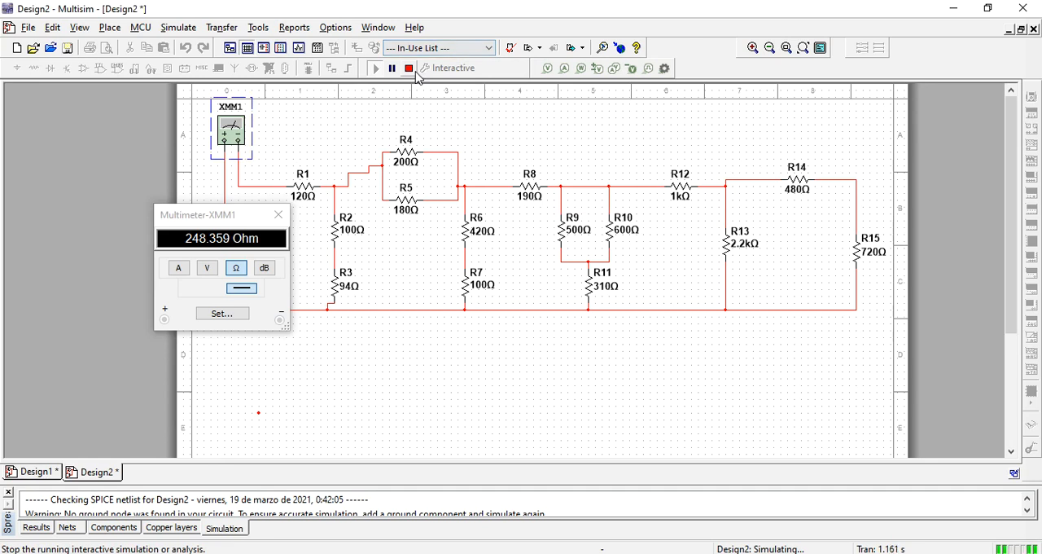
{"action": "left_click", "coordinate": [409, 68]}
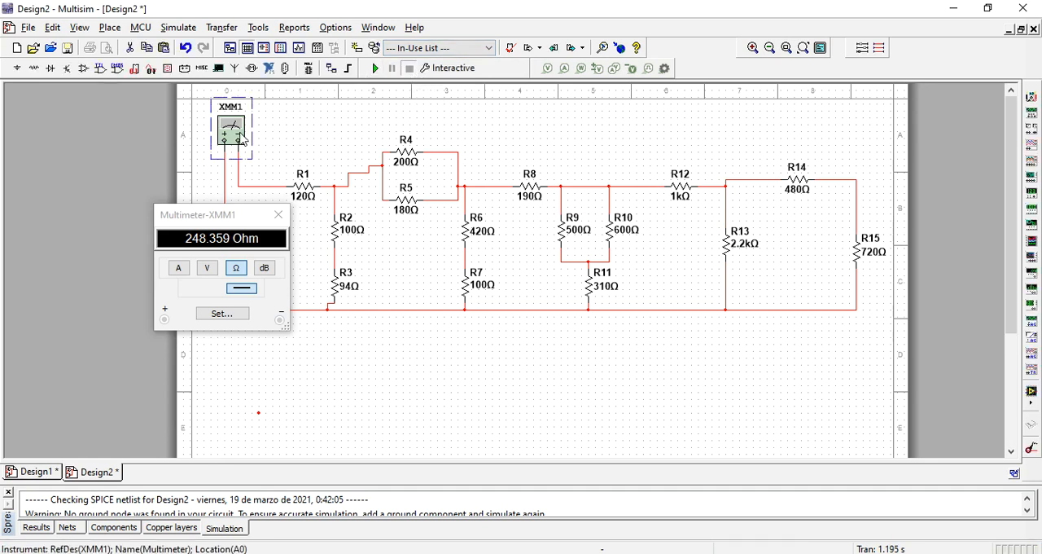
{"action": "key", "text": "ctrl+c"}
{"action": "key", "text": "ctrl+v"}
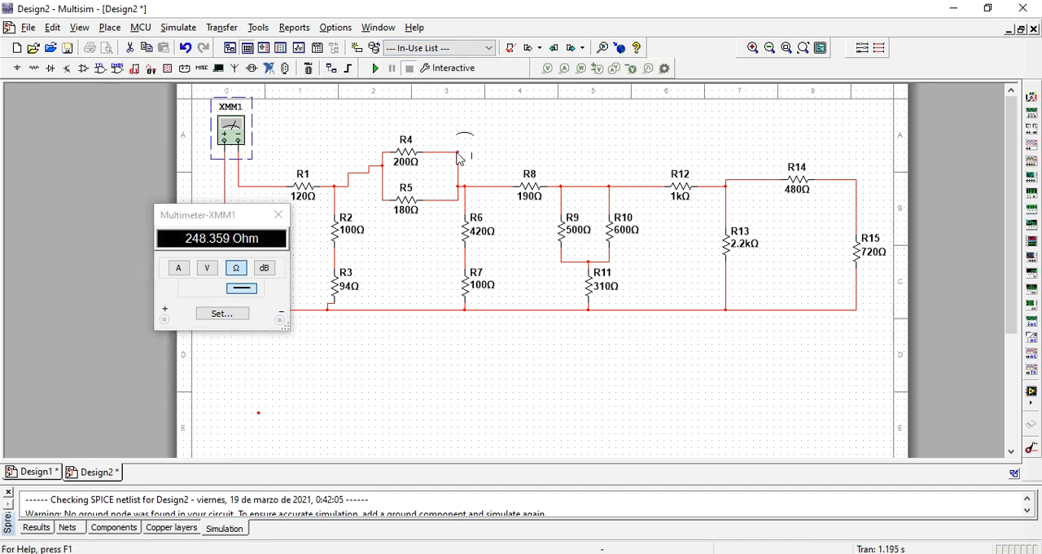
{"action": "left_click", "coordinate": [575, 158]}
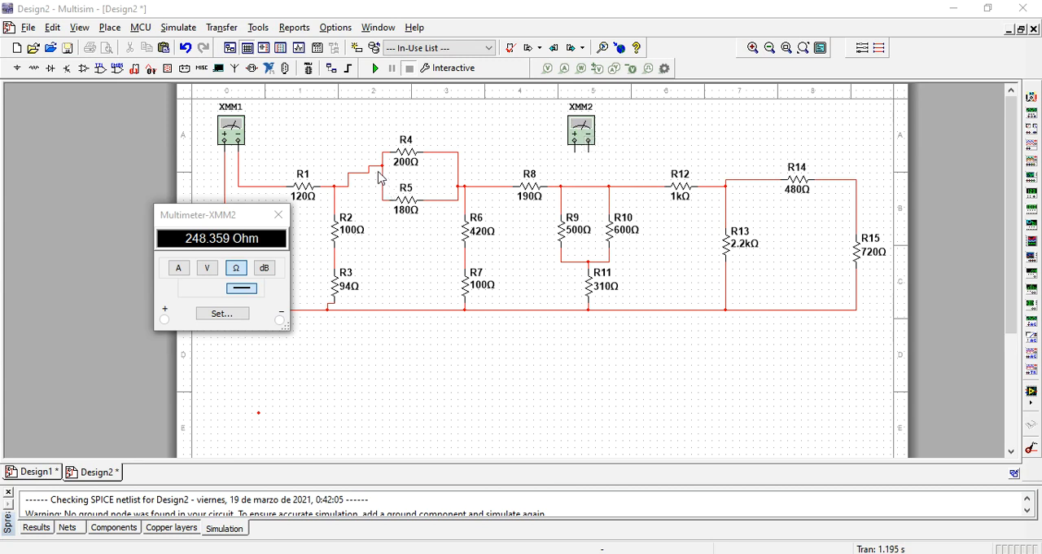
- Delete the wires joining the R4–R5 parallel pair to the circuit and wire multimeter XMM2 across the pair's two end nodes
{"action": "left_click", "coordinate": [348, 180]}
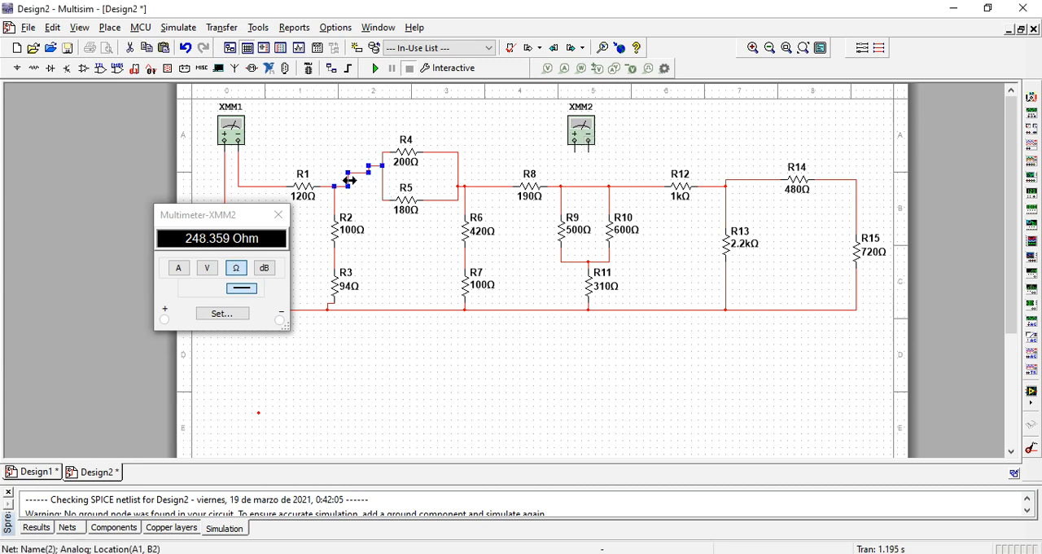
{"action": "key", "text": "Delete"}
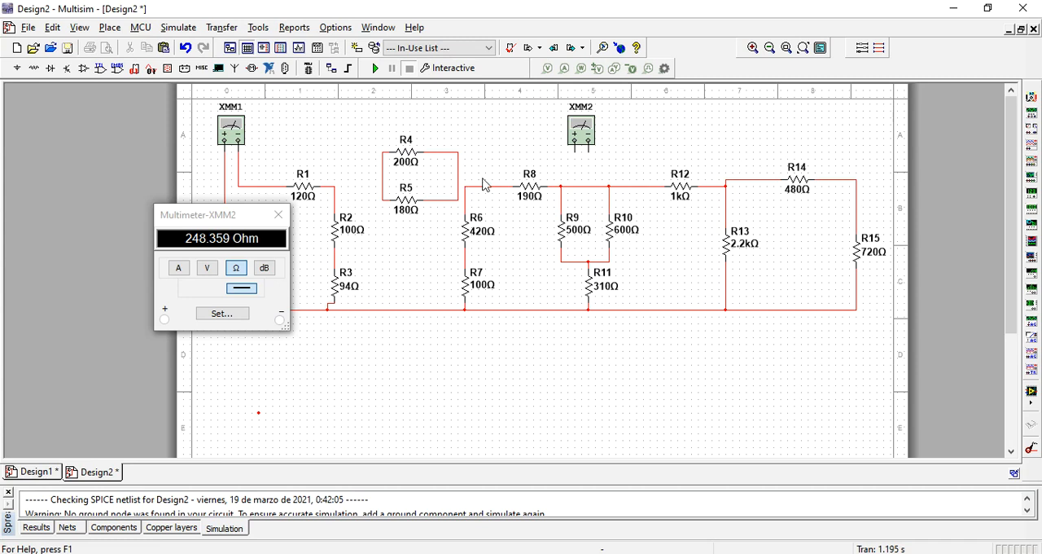
{"action": "scroll", "coordinate": [469, 191], "scroll_direction": "up", "scroll_amount": 1}
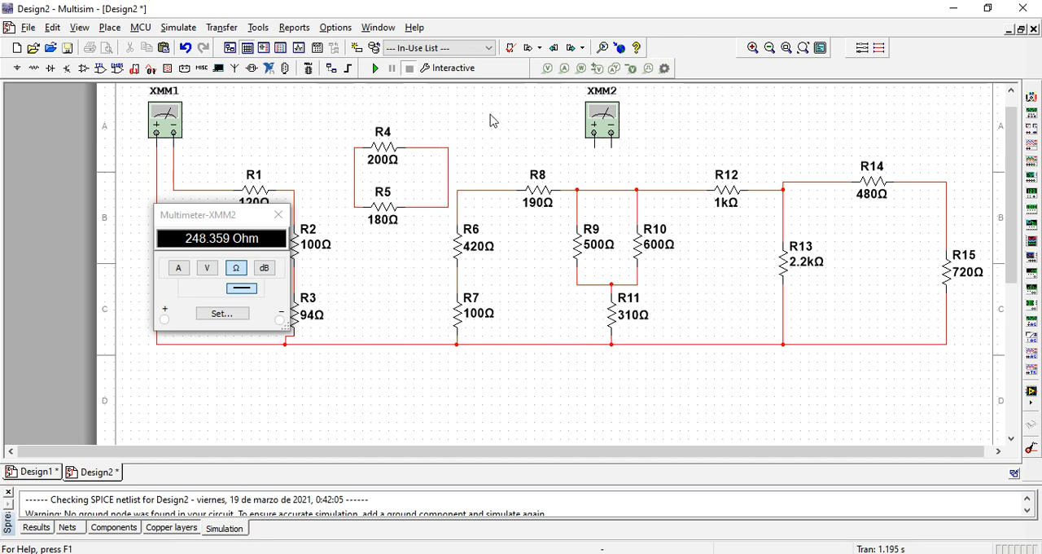
{"action": "scroll", "coordinate": [459, 145], "scroll_direction": "down", "scroll_amount": 1}
{"action": "left_click_drag", "start_coordinate": [452, 131], "coordinate": [440, 164]}
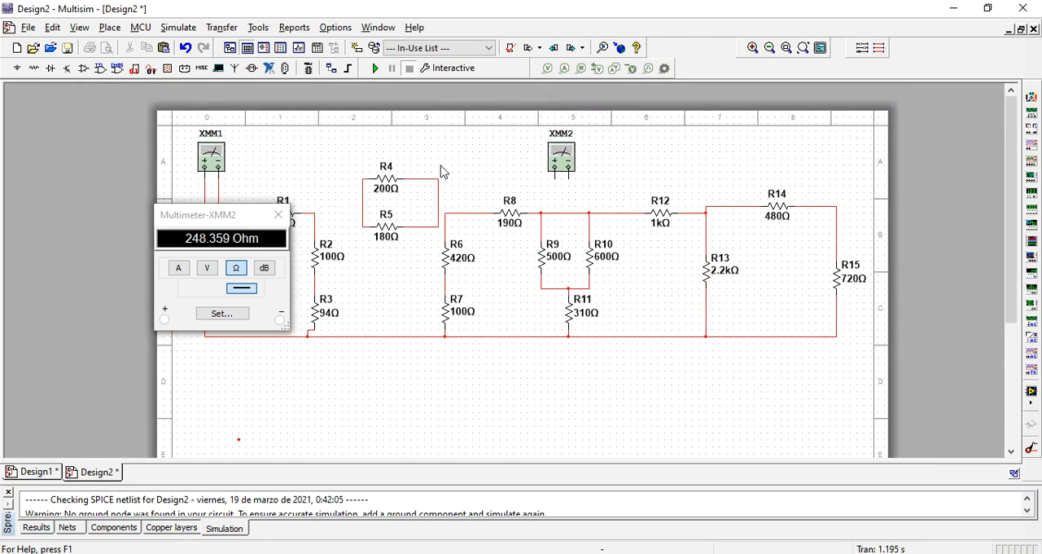
{"action": "left_click", "coordinate": [554, 175]}
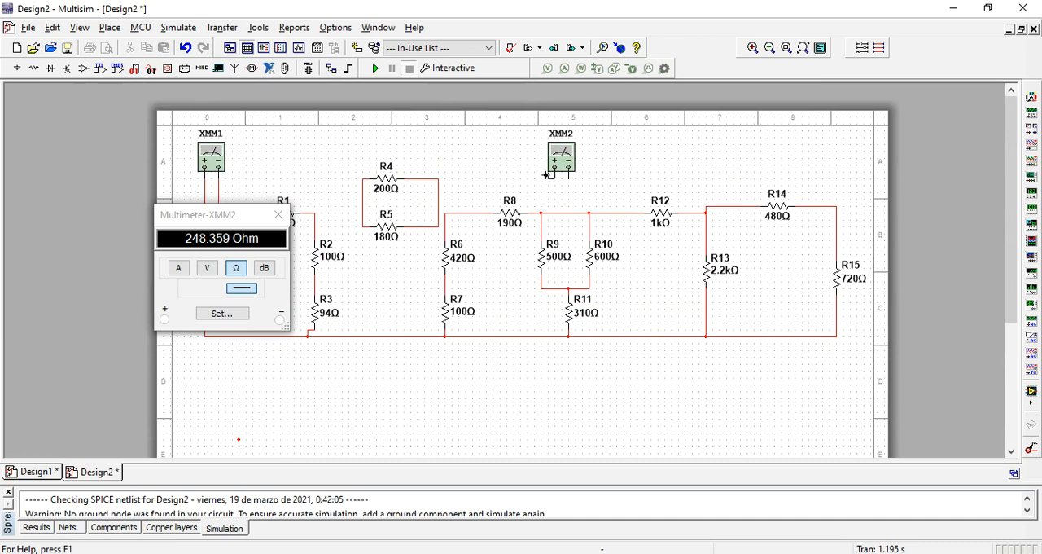
{"action": "left_click", "coordinate": [363, 206]}
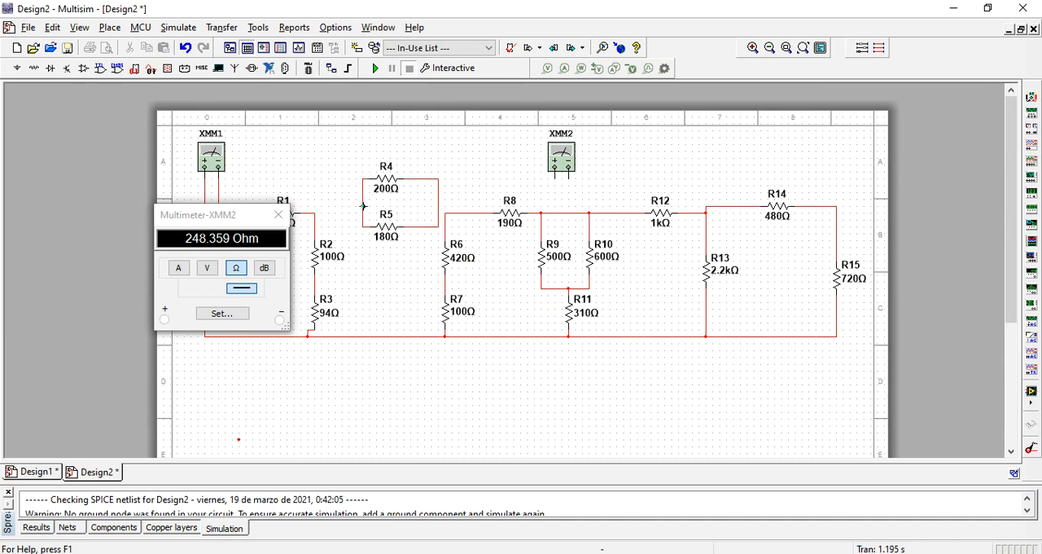
{"action": "left_click", "coordinate": [569, 180]}
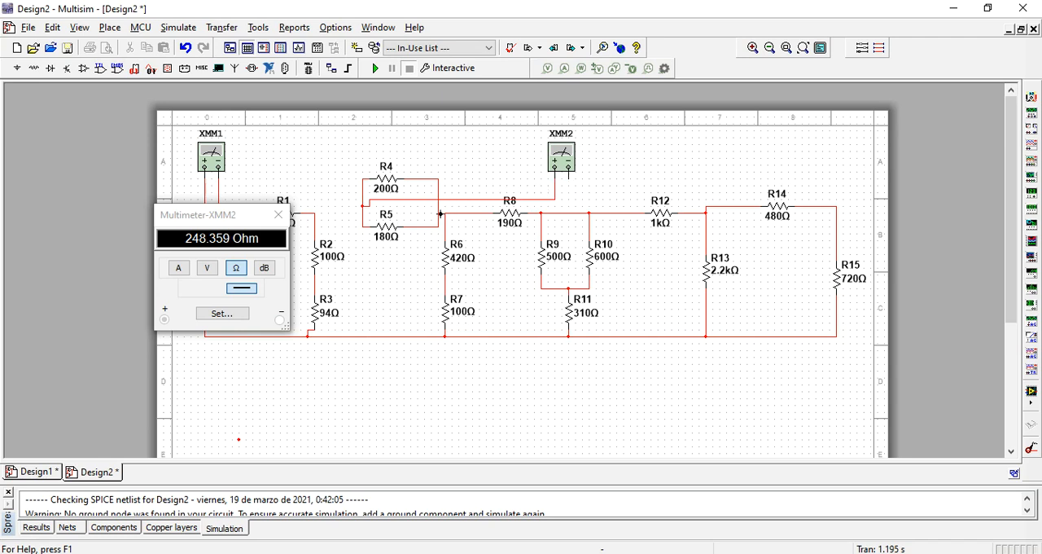
{"action": "left_click", "coordinate": [438, 213]}
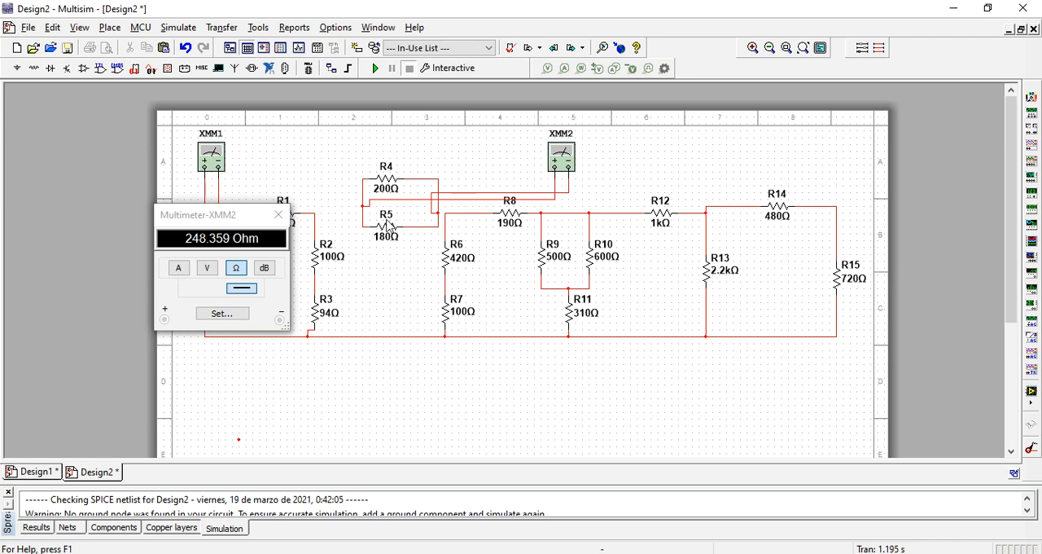
- Open XMM2's readout below the circuit, run the simulation to measure the R4–R5 pair and move XMM1's readout clear of the resistors
{"action": "left_click", "coordinate": [567, 163]}
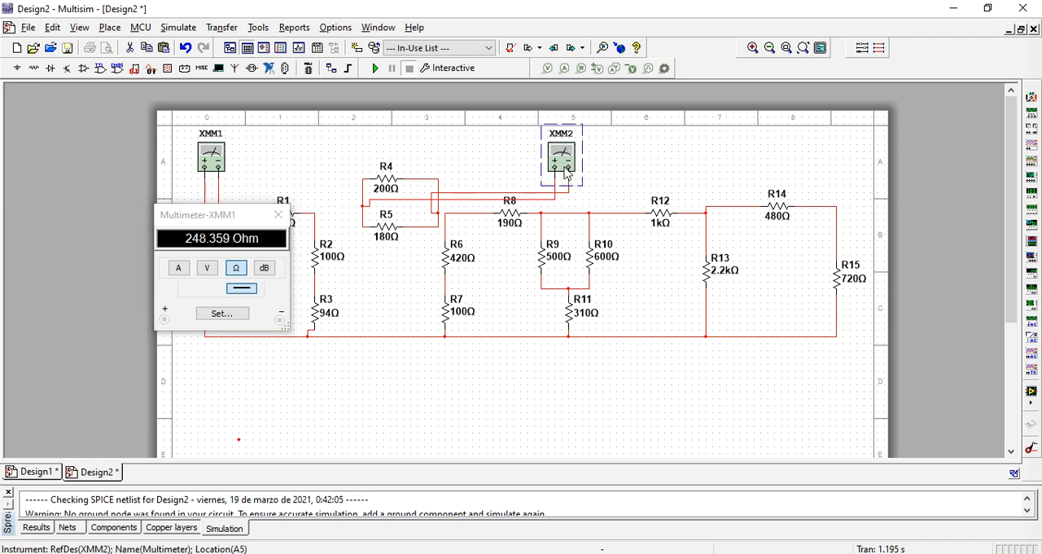
{"action": "double_click", "coordinate": [568, 163]}
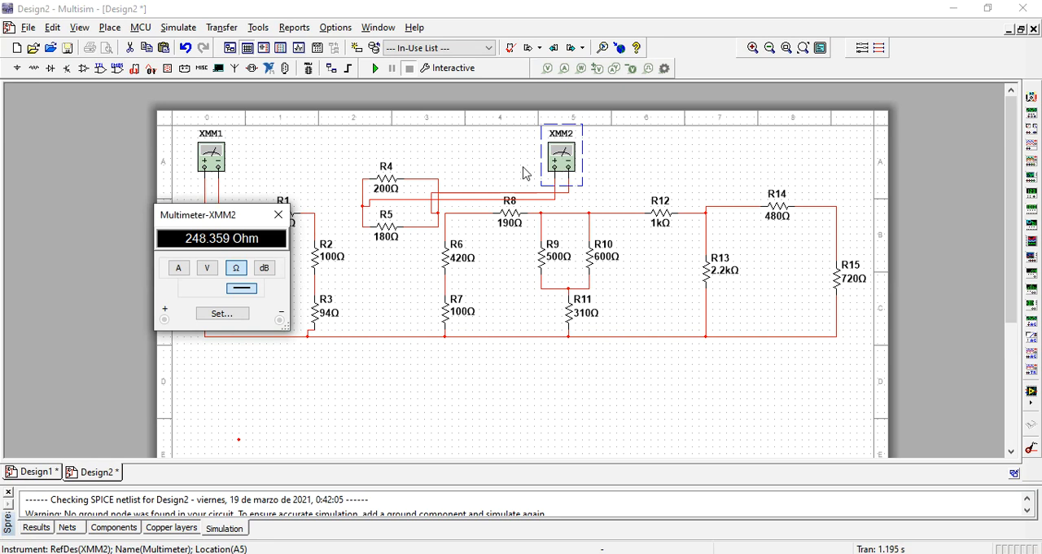
{"action": "left_click_drag", "start_coordinate": [222, 226], "coordinate": [530, 361]}
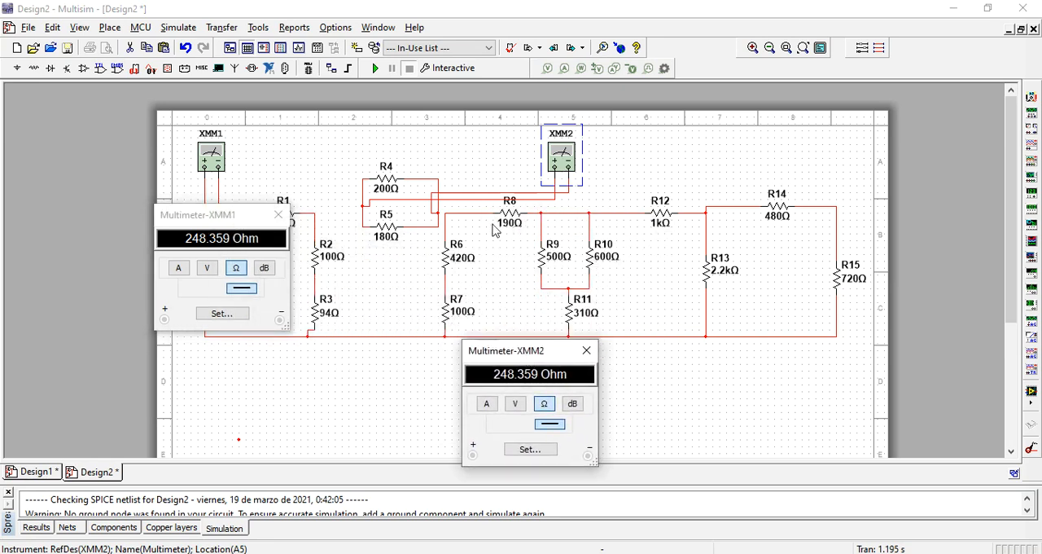
{"action": "left_click", "coordinate": [375, 69]}
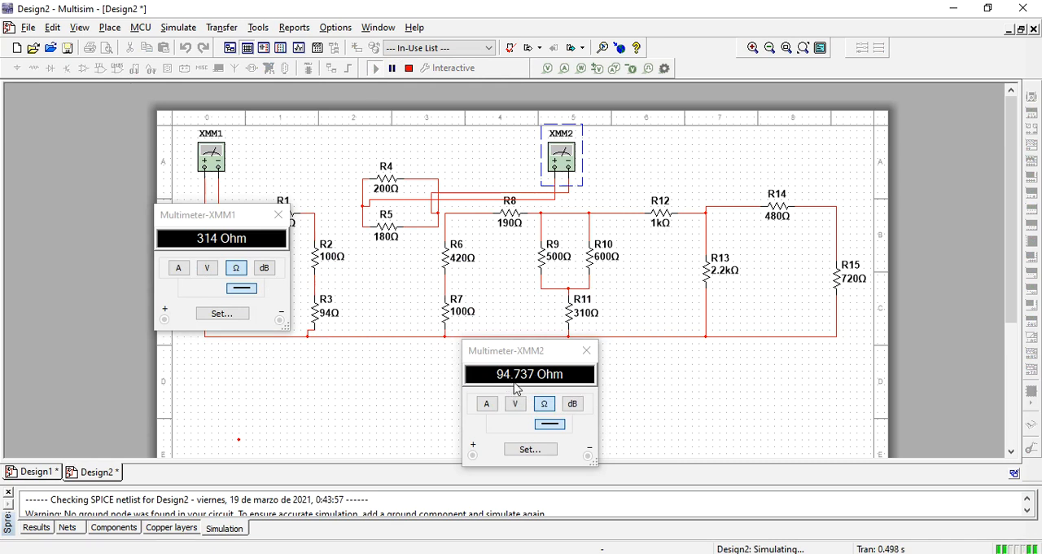
{"action": "left_click_drag", "start_coordinate": [211, 223], "coordinate": [99, 216]}
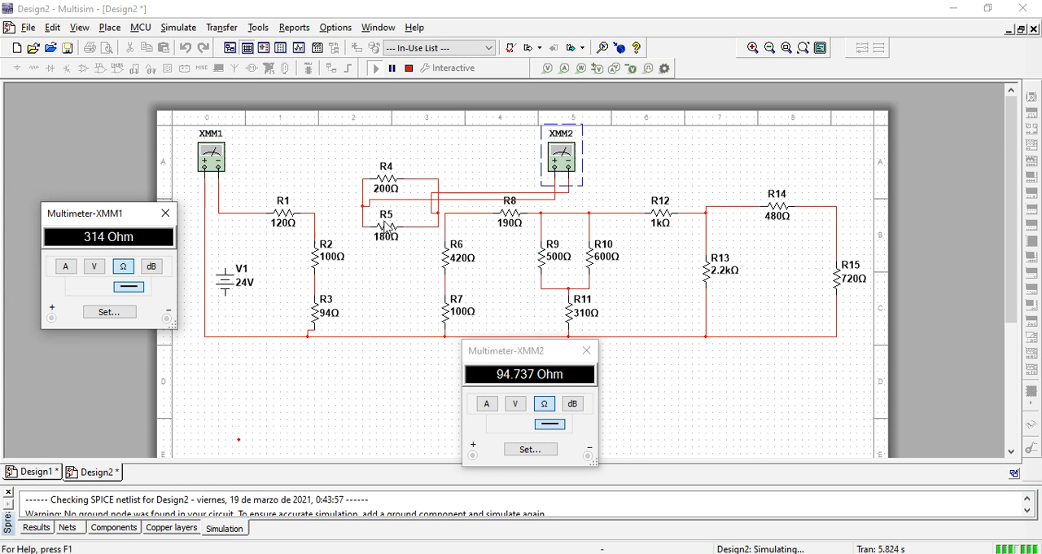
- Stop the simulation and delete the 180 Ω resistor R5
{"action": "left_click", "coordinate": [386, 230]}
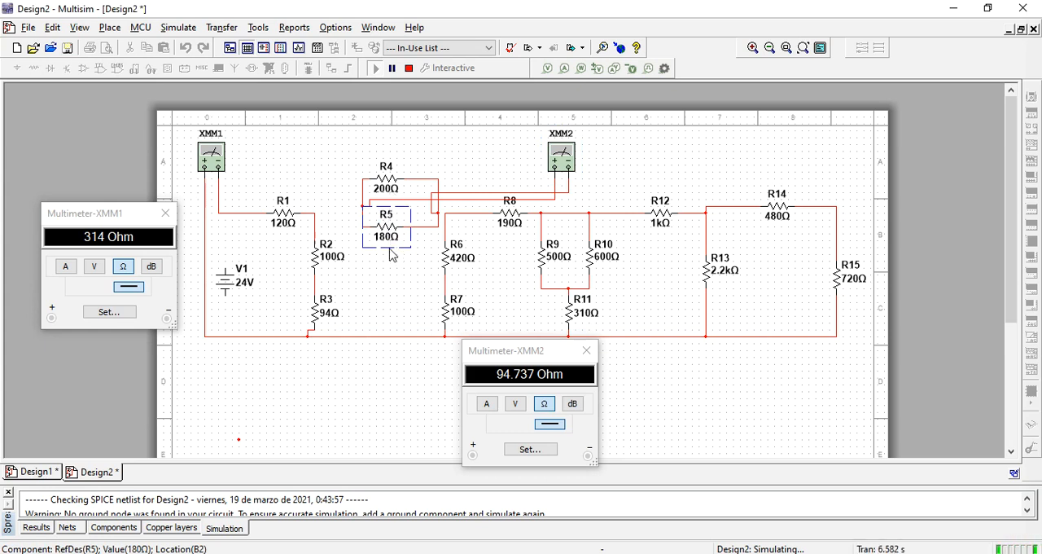
{"action": "left_click", "coordinate": [409, 69]}
{"action": "left_click", "coordinate": [388, 266]}
{"action": "left_click", "coordinate": [390, 229]}
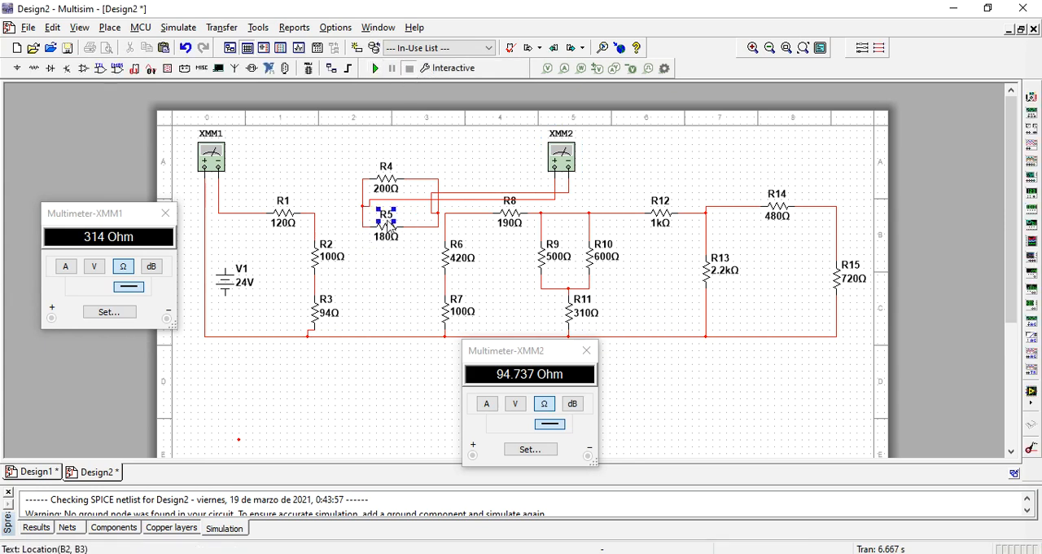
{"action": "left_click", "coordinate": [386, 231]}
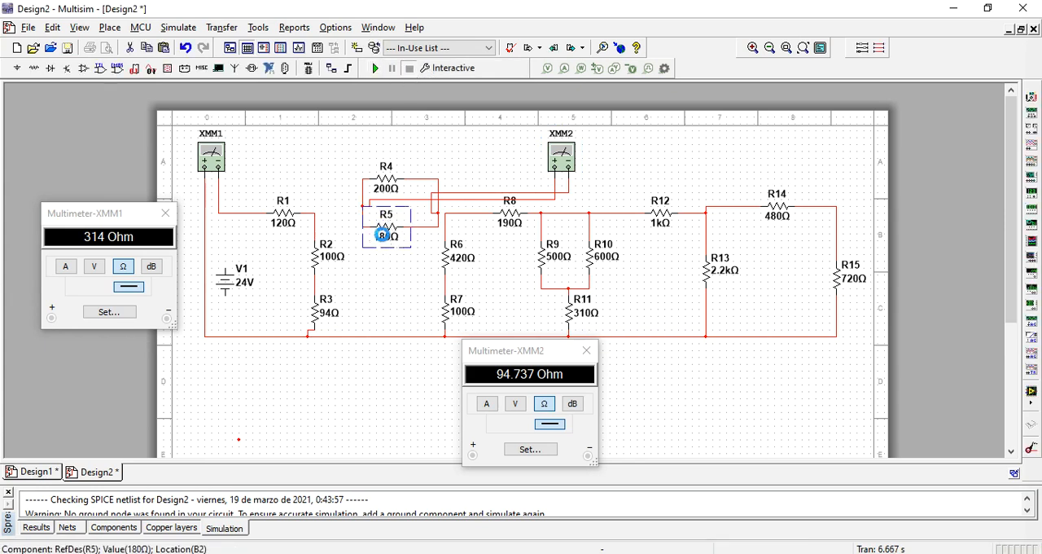
{"action": "key", "text": "Delete"}
- Set resistor R4's resistance to 94.737 Ω and rename it R16
{"action": "double_click", "coordinate": [390, 185]}
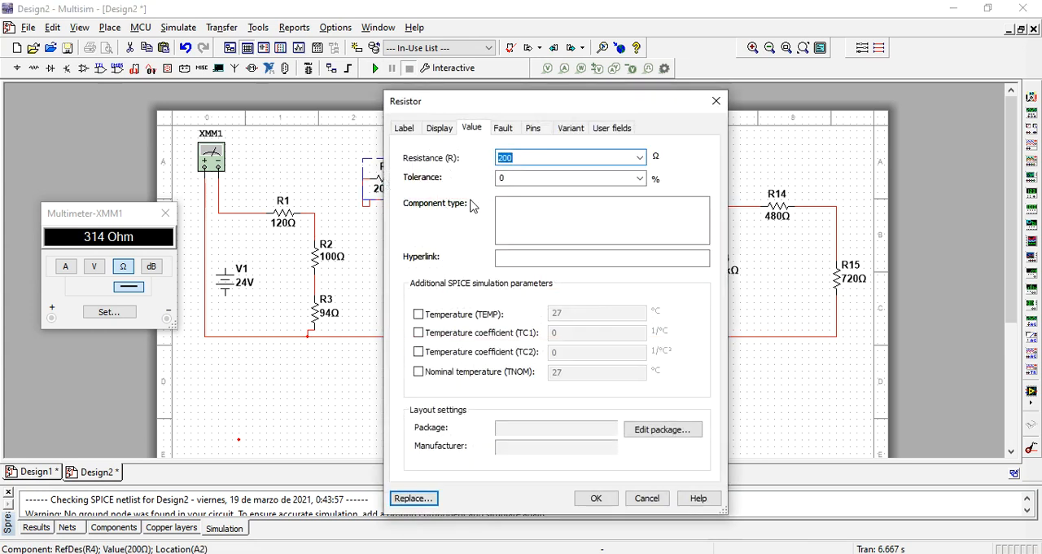
{"action": "left_click_drag", "start_coordinate": [540, 103], "coordinate": [282, 105]}
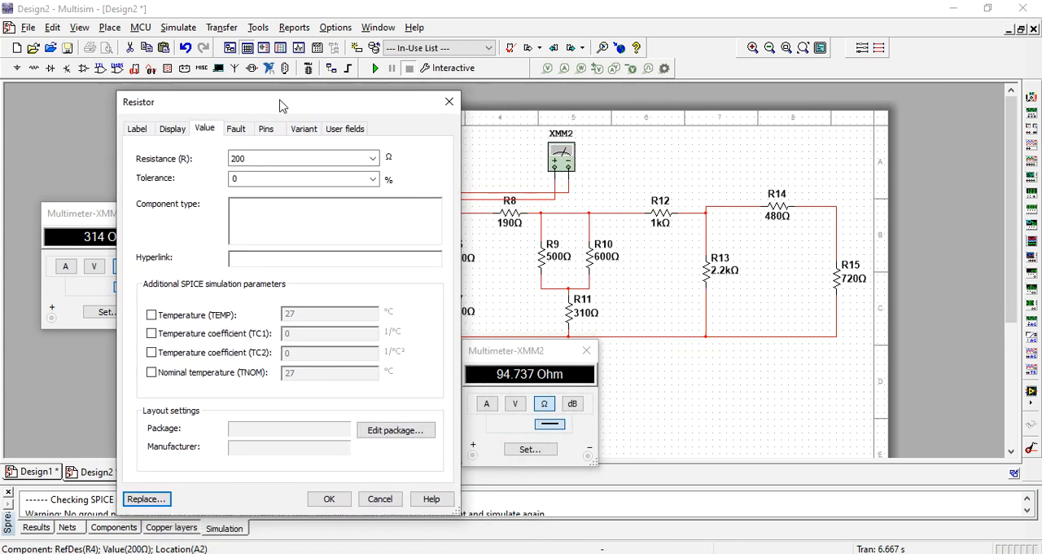
{"action": "left_click_drag", "start_coordinate": [279, 158], "coordinate": [230, 159]}
{"action": "type", "text": "94.737"}
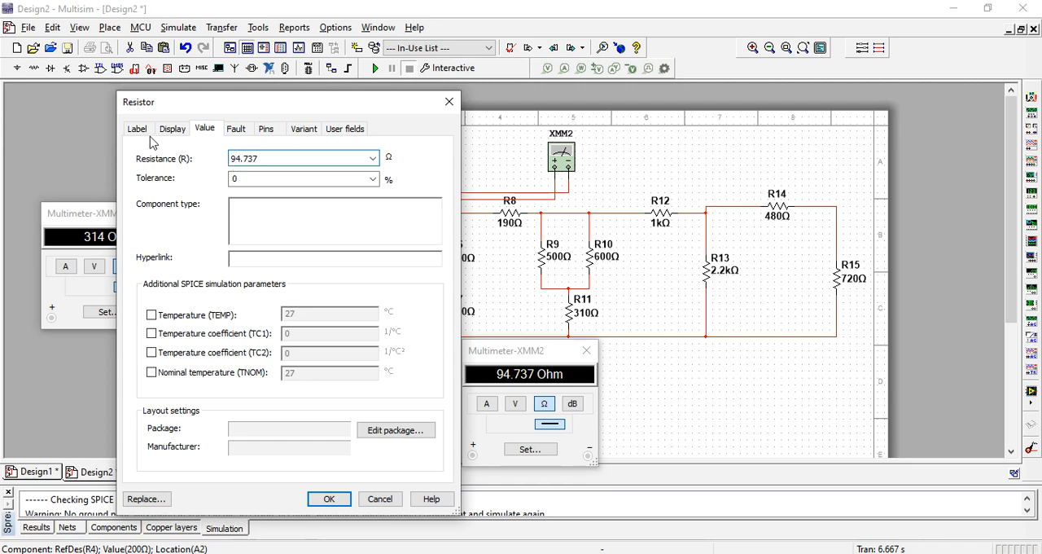
{"action": "left_click", "coordinate": [137, 129]}
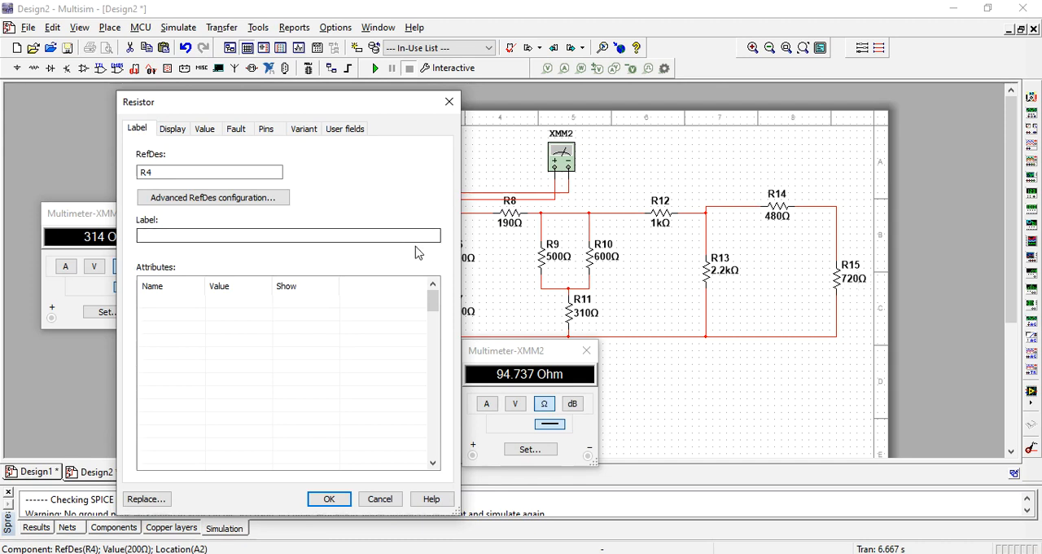
{"action": "left_click", "coordinate": [172, 172]}
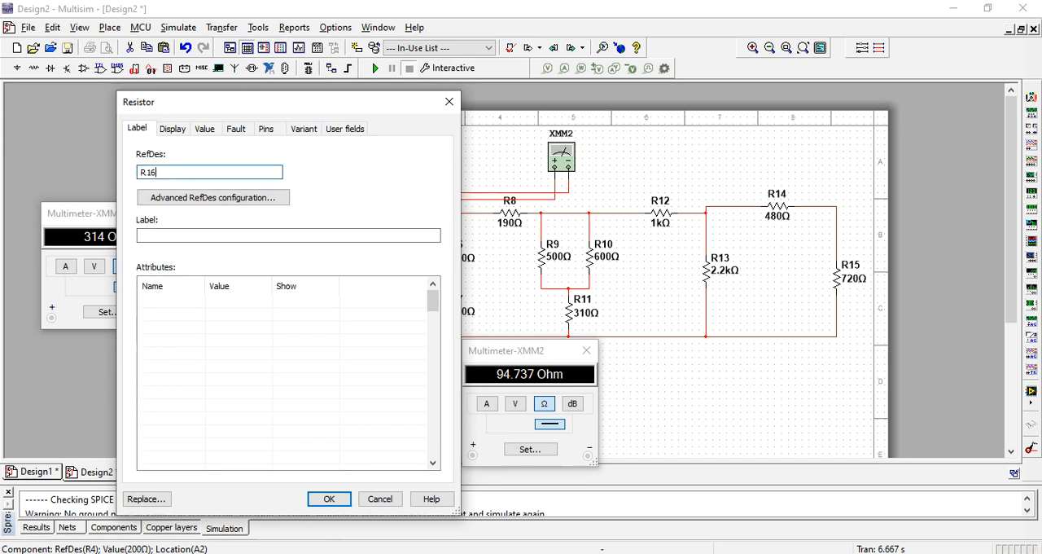
{"action": "type", "text": "16"}
{"action": "left_click", "coordinate": [331, 498]}
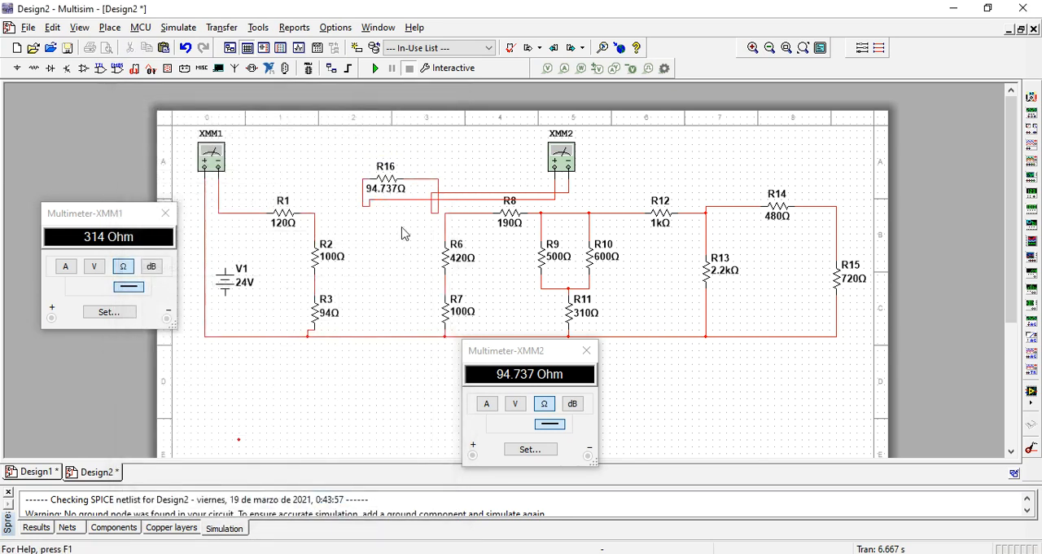
- Delete both wires connecting multimeter XMM2 to resistor R16
{"action": "left_click", "coordinate": [472, 193]}
{"action": "key", "text": "Delete"}
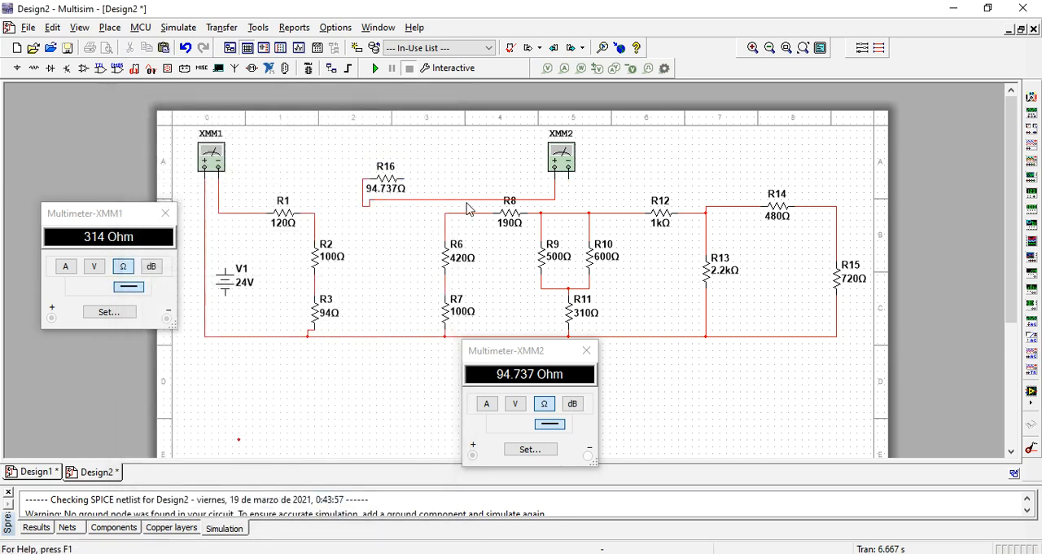
{"action": "left_click", "coordinate": [461, 201]}
{"action": "key", "text": "Delete"}
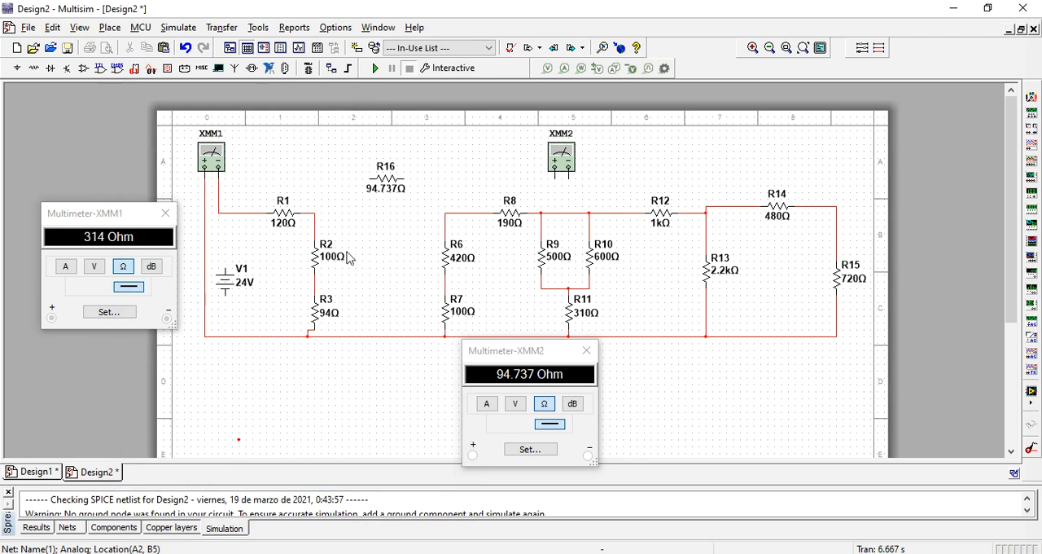
- Wire R16 between the R1–R2 junction and the R6–R8 junction
{"action": "left_click", "coordinate": [368, 180]}
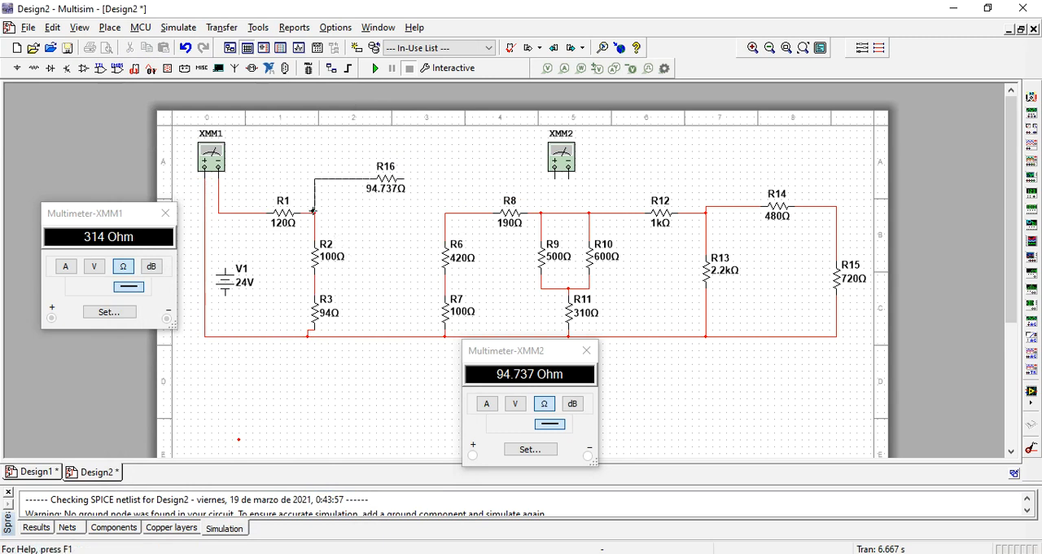
{"action": "left_click", "coordinate": [315, 212]}
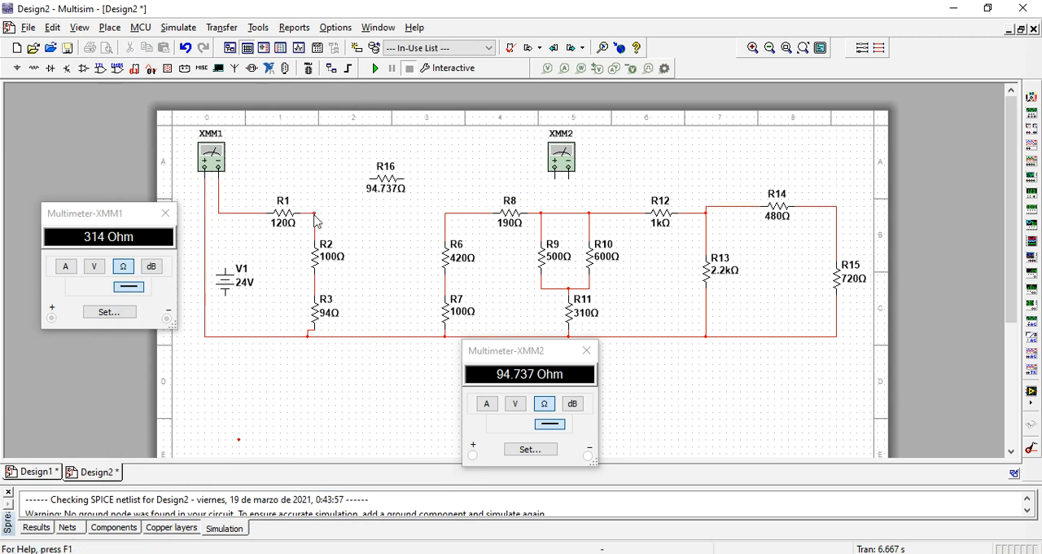
{"action": "left_click", "coordinate": [406, 178]}
{"action": "key", "text": "Escape"}
{"action": "left_click", "coordinate": [442, 242]}
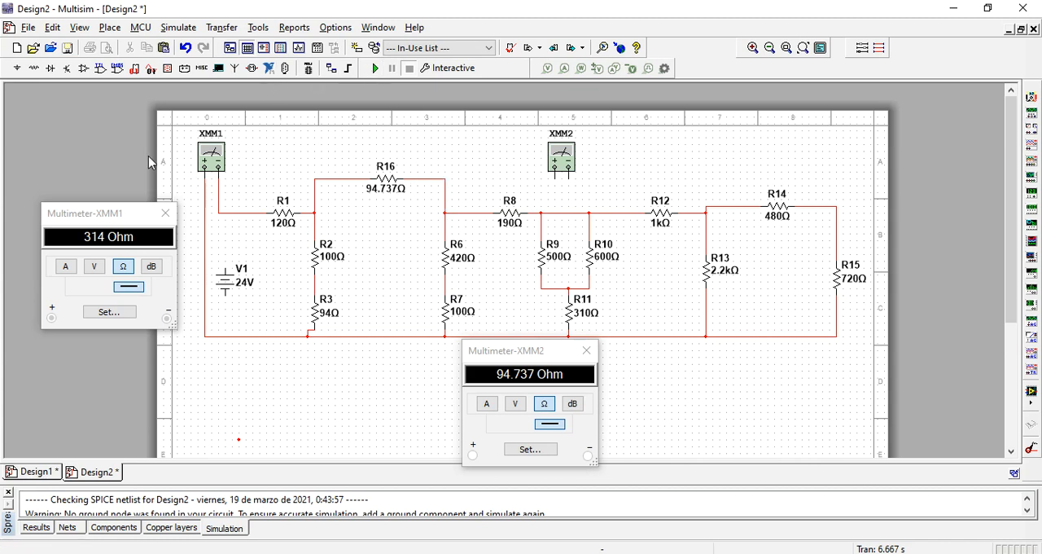
- Run the simulation to recheck the total resistance on XMM1, stop it and shift XMM2's readout slightly
{"action": "left_click", "coordinate": [377, 66]}
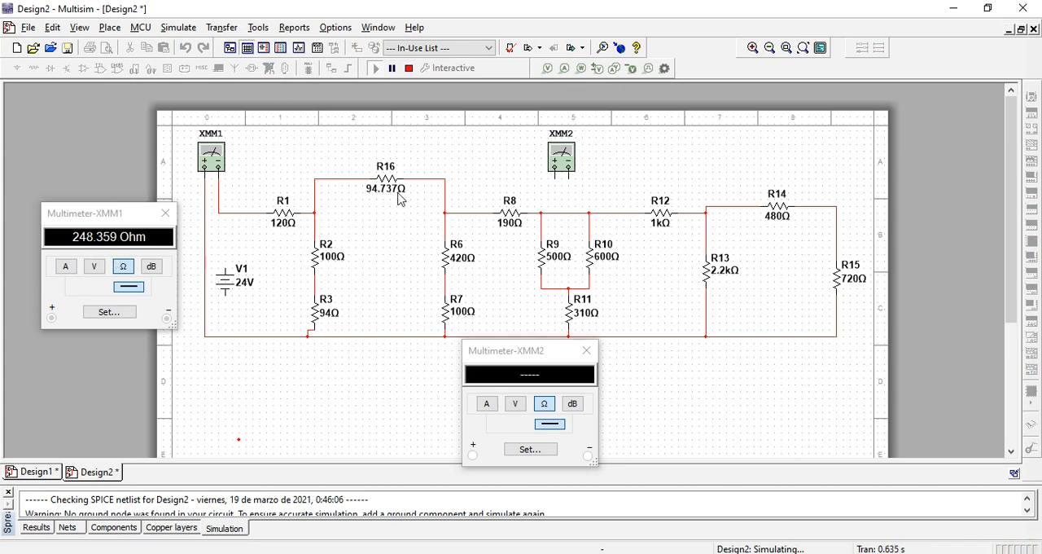
{"action": "left_click", "coordinate": [409, 68]}
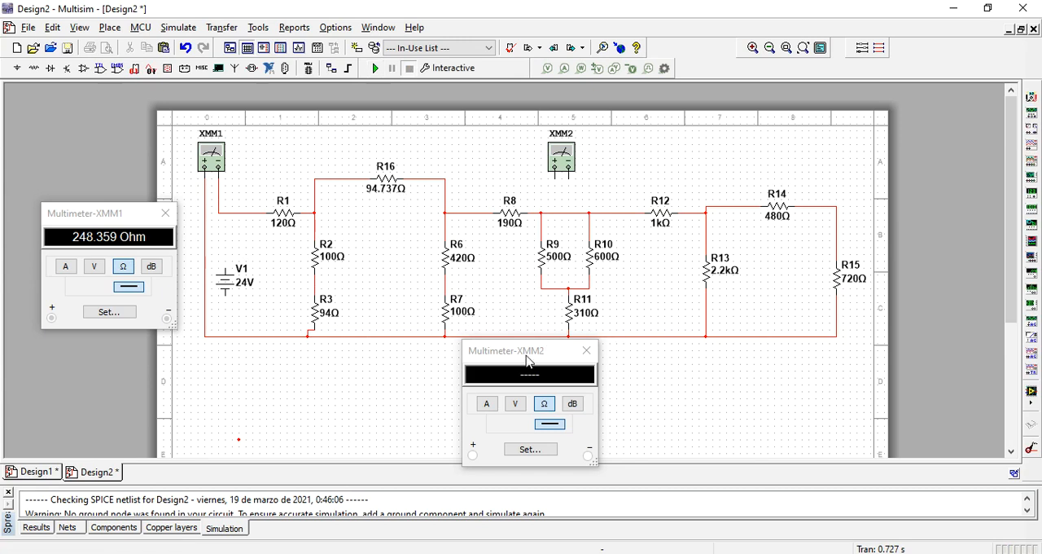
{"action": "left_click_drag", "start_coordinate": [534, 361], "coordinate": [492, 381]}
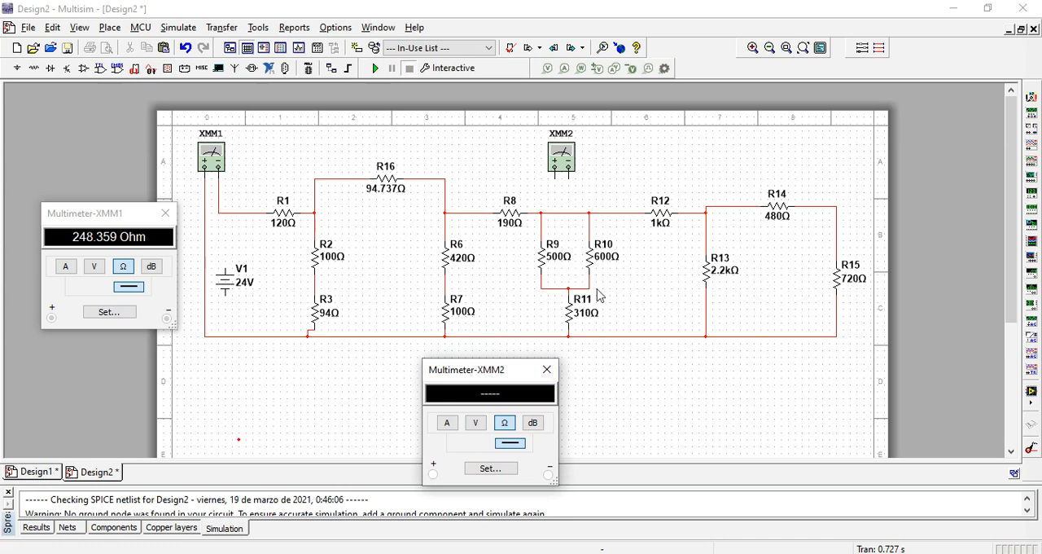
- Delete the wires joining the R9–R10 pair to R8, R12 and R11
{"action": "left_click", "coordinate": [536, 214]}
{"action": "key", "text": "Delete"}
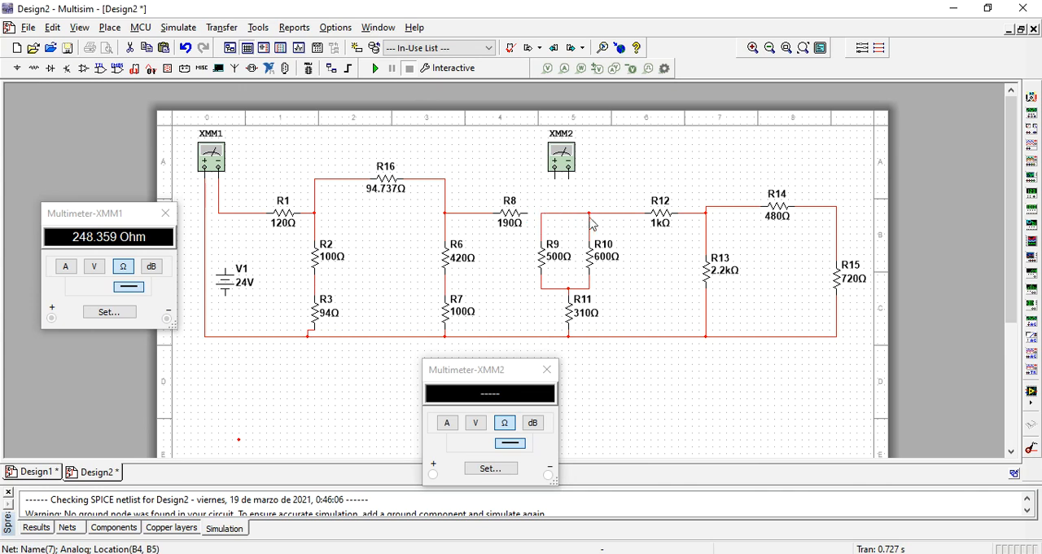
{"action": "left_click", "coordinate": [603, 213]}
{"action": "key", "text": "Delete"}
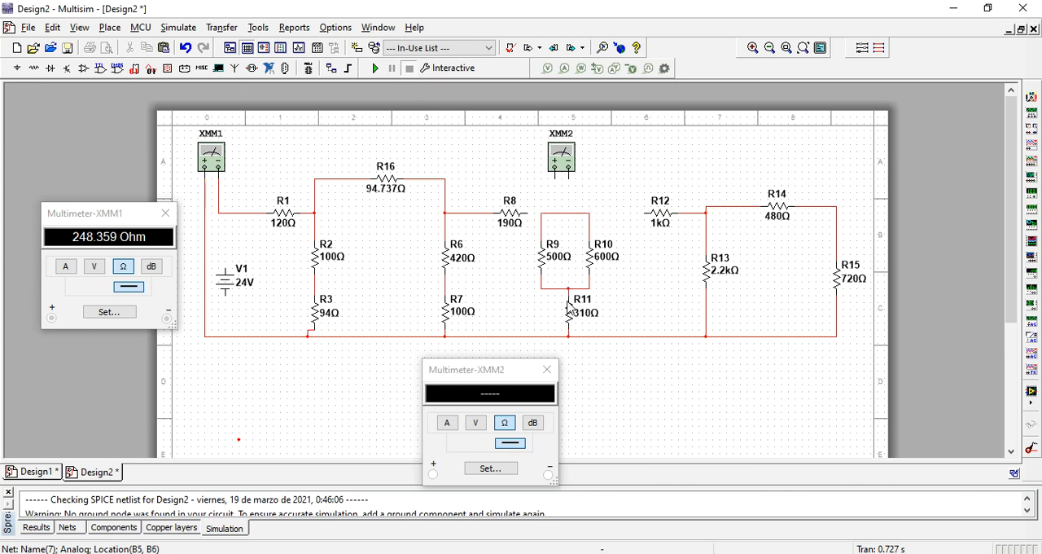
{"action": "left_click", "coordinate": [559, 288]}
{"action": "key", "text": "Delete"}
{"action": "left_click", "coordinate": [580, 289]}
{"action": "key", "text": "Delete"}
- Join the lower ends of R9 and R10, and wire XMM2's positive terminal to the pair's upper node and its negative to the lower
{"action": "left_click", "coordinate": [541, 277]}
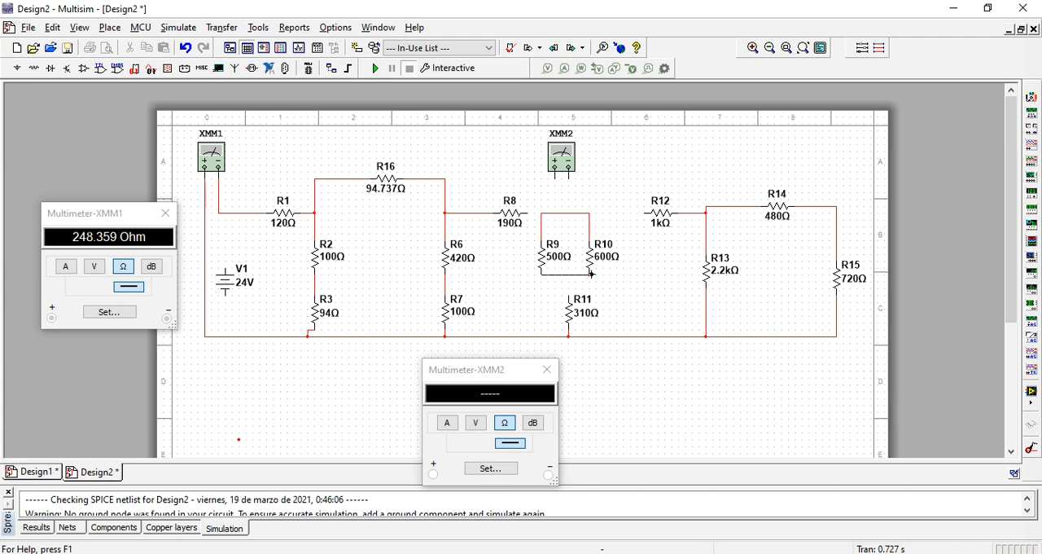
{"action": "left_click", "coordinate": [588, 274]}
{"action": "left_click", "coordinate": [554, 177]}
{"action": "left_click", "coordinate": [561, 212]}
{"action": "left_click", "coordinate": [569, 275]}
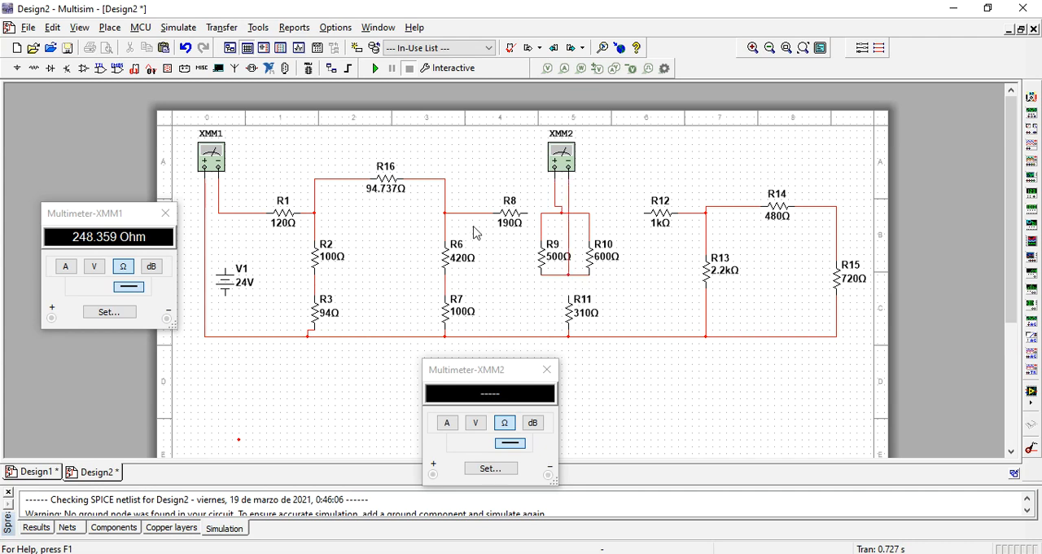
- Simulate to measure the R9–R10 pair on XMM2, stop, and turn R10 into R17 with a resistance of 272.727 Ω
{"action": "left_click", "coordinate": [375, 69]}
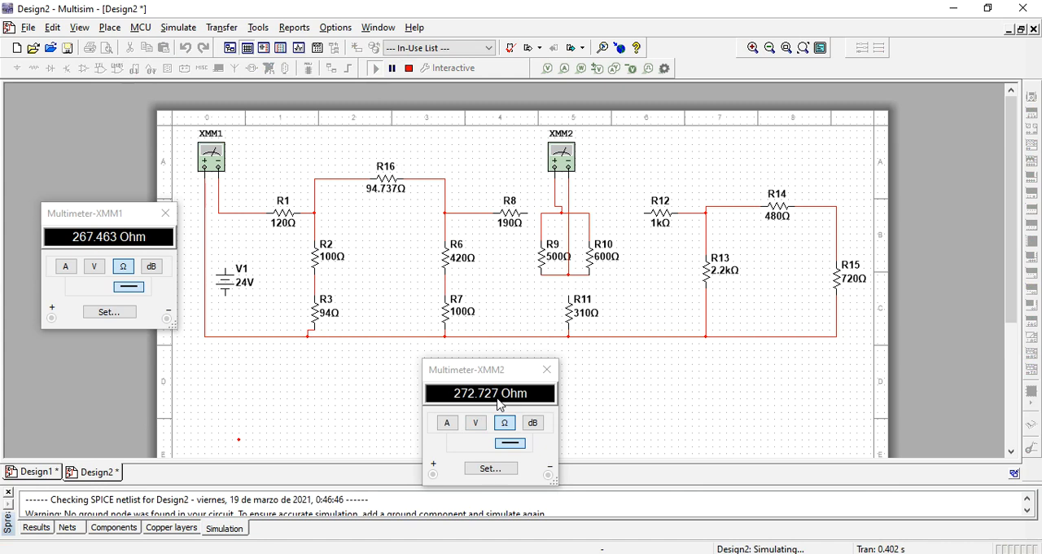
{"action": "left_click", "coordinate": [409, 69]}
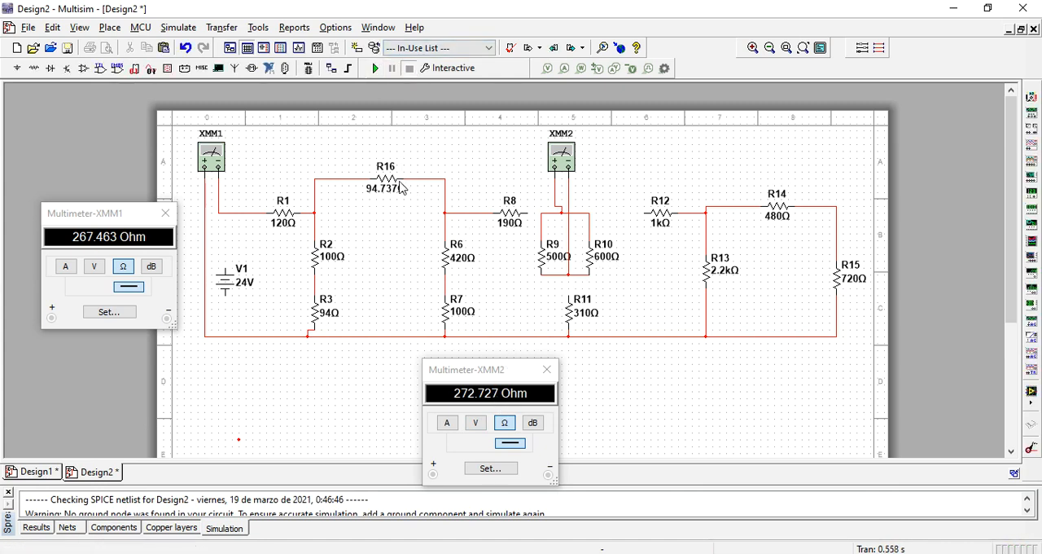
{"action": "double_click", "coordinate": [595, 259]}
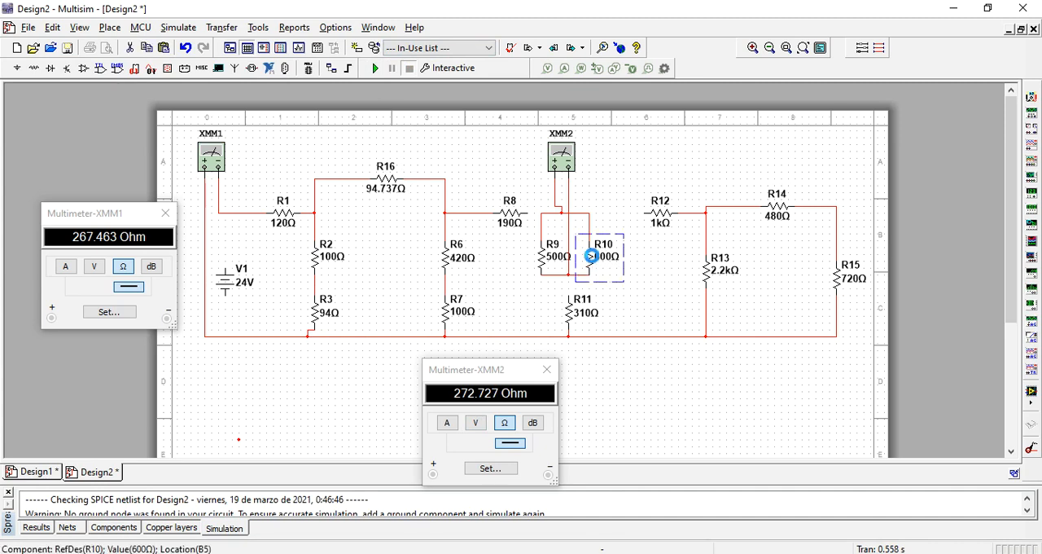
{"action": "left_click", "coordinate": [195, 173]}
{"action": "left_click", "coordinate": [194, 174]}
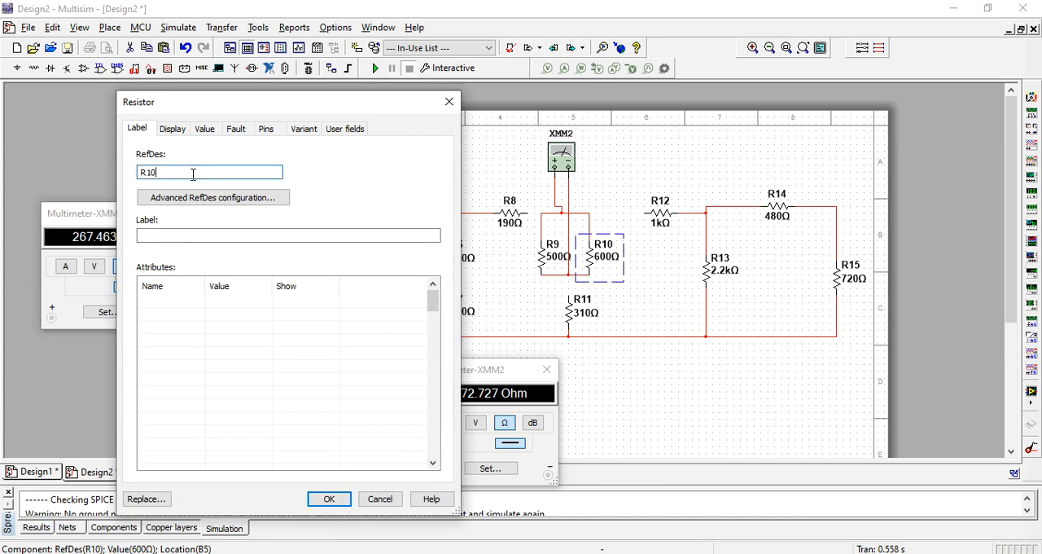
{"action": "left_click", "coordinate": [205, 128]}
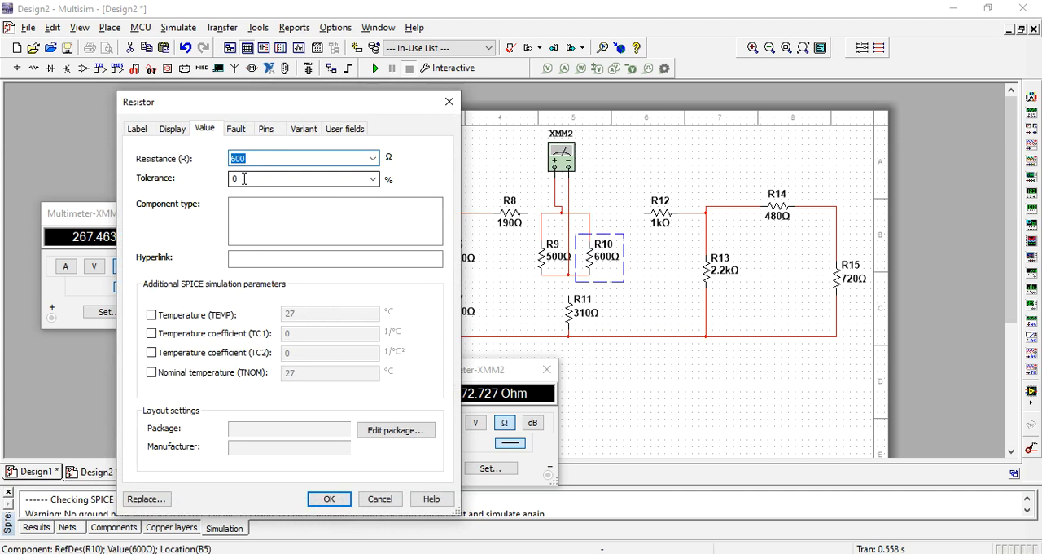
{"action": "left_click_drag", "start_coordinate": [276, 106], "coordinate": [241, 108]}
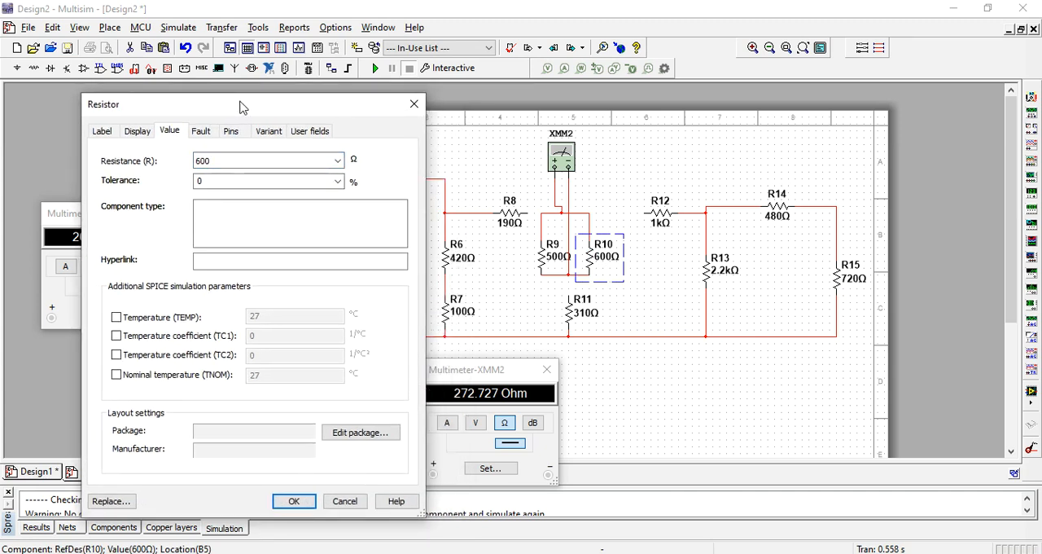
{"action": "double_click", "coordinate": [241, 157]}
{"action": "type", "text": "27"}
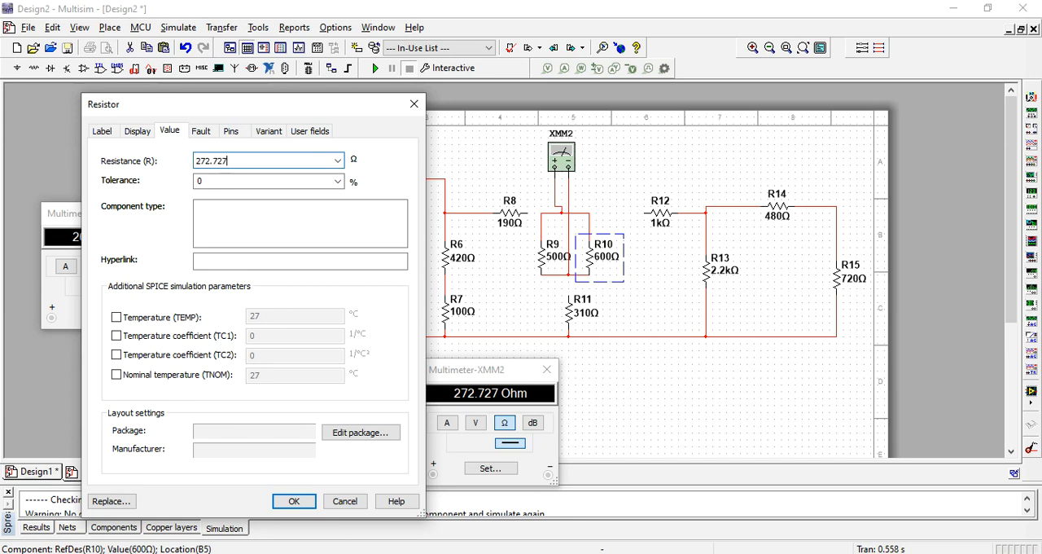
{"action": "type", "text": "2.727"}
{"action": "left_click", "coordinate": [290, 500]}
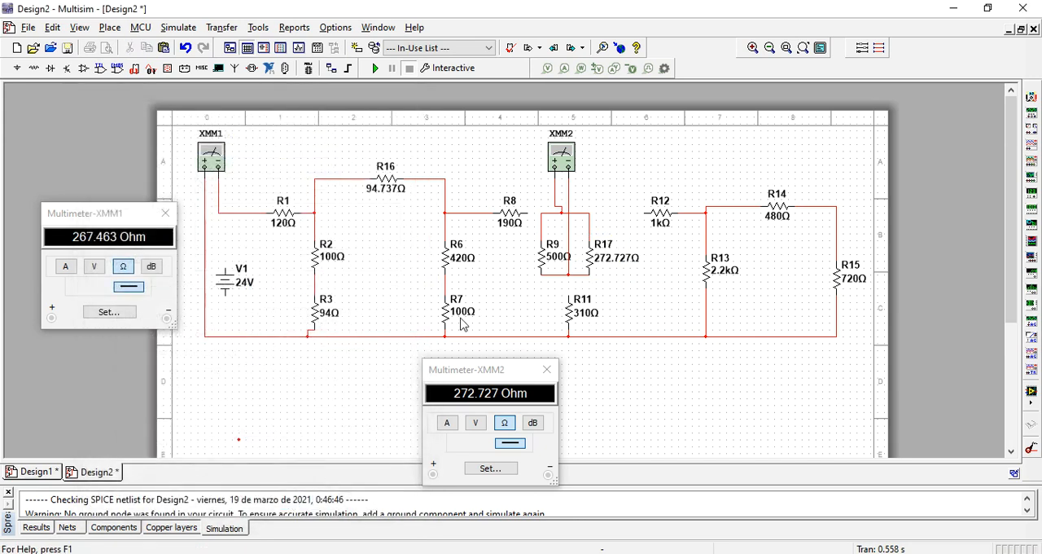
- Delete R9 and the wires connecting XMM2 to R17
{"action": "double_click", "coordinate": [542, 262]}
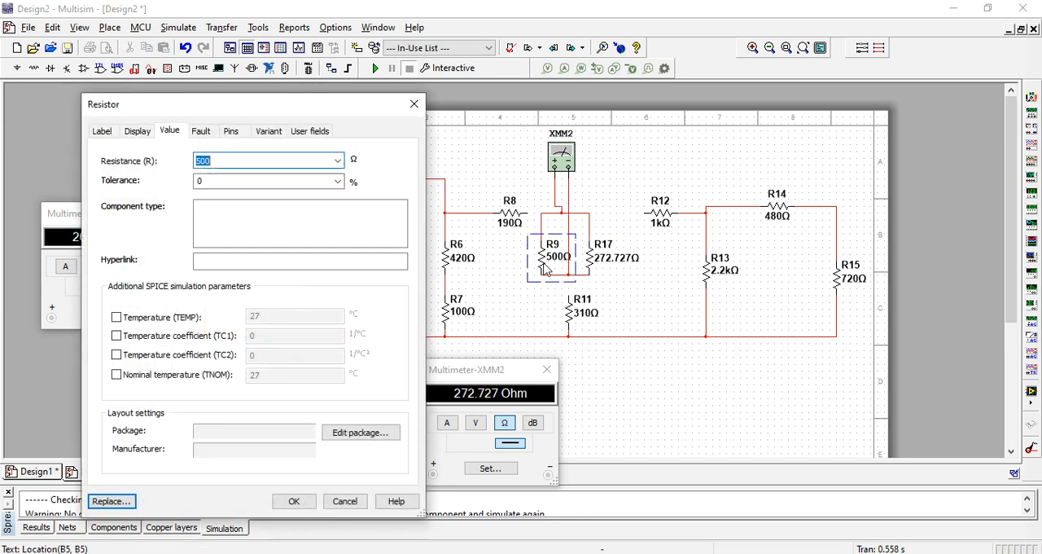
{"action": "left_click", "coordinate": [414, 105]}
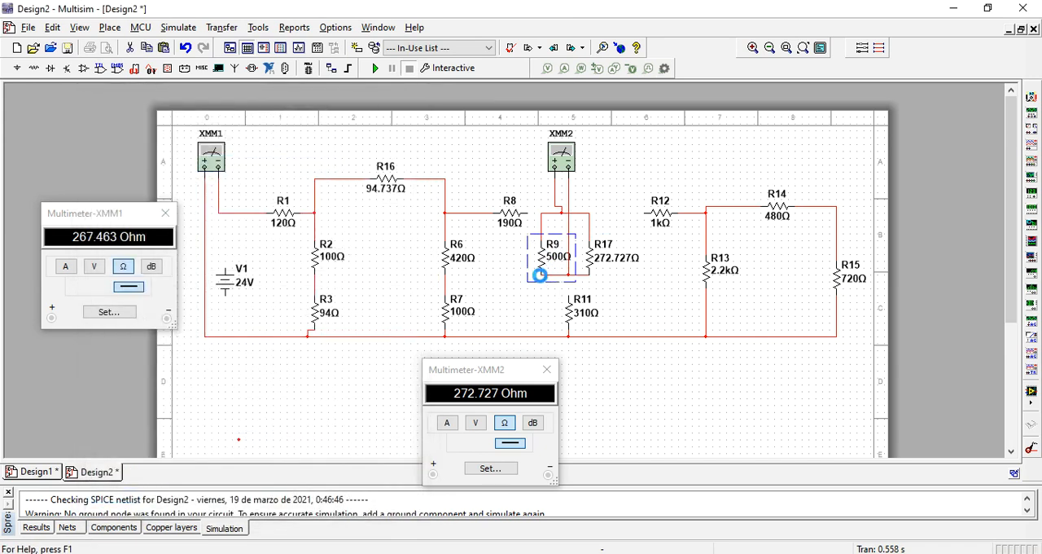
{"action": "key", "text": "Delete"}
{"action": "left_click", "coordinate": [559, 208]}
{"action": "key", "text": "Delete"}
{"action": "left_click", "coordinate": [573, 207]}
{"action": "key", "text": "Delete"}
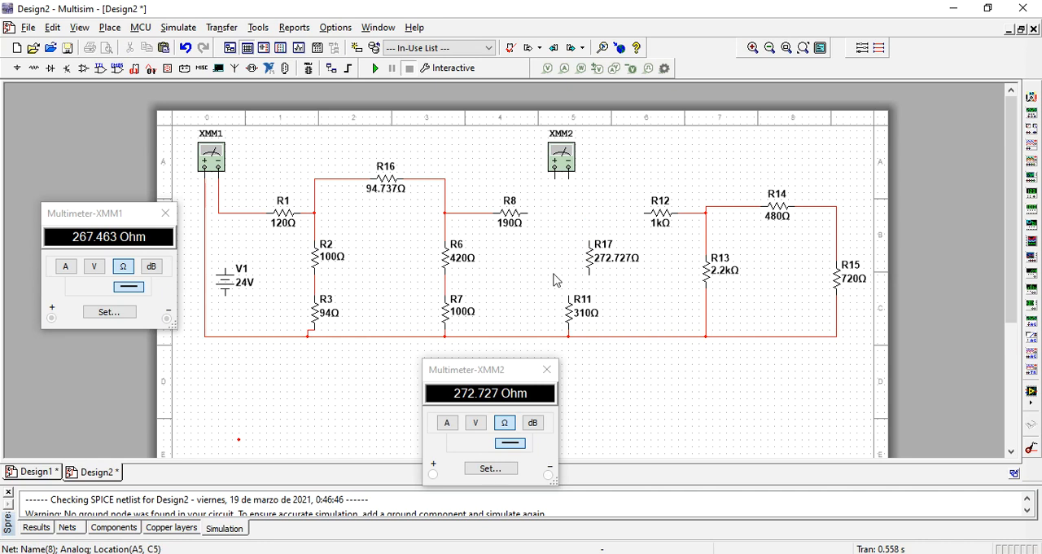
- Wire R8 to R12 with R17 connected from that wire to R11, and simulate to recheck the total resistance on XMM1
{"action": "left_click", "coordinate": [529, 214]}
{"action": "left_click", "coordinate": [647, 212]}
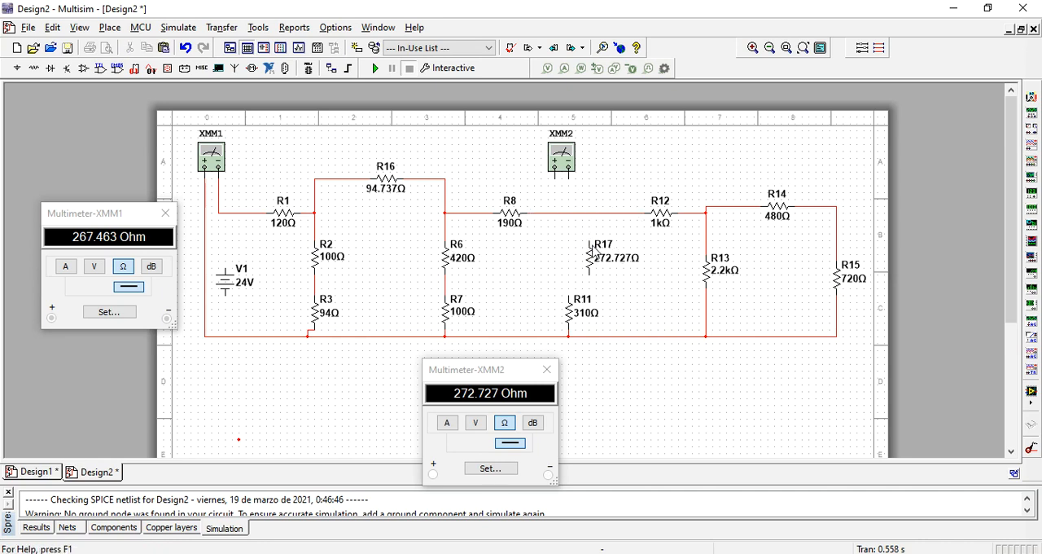
{"action": "left_click", "coordinate": [590, 213]}
{"action": "left_click", "coordinate": [589, 238]}
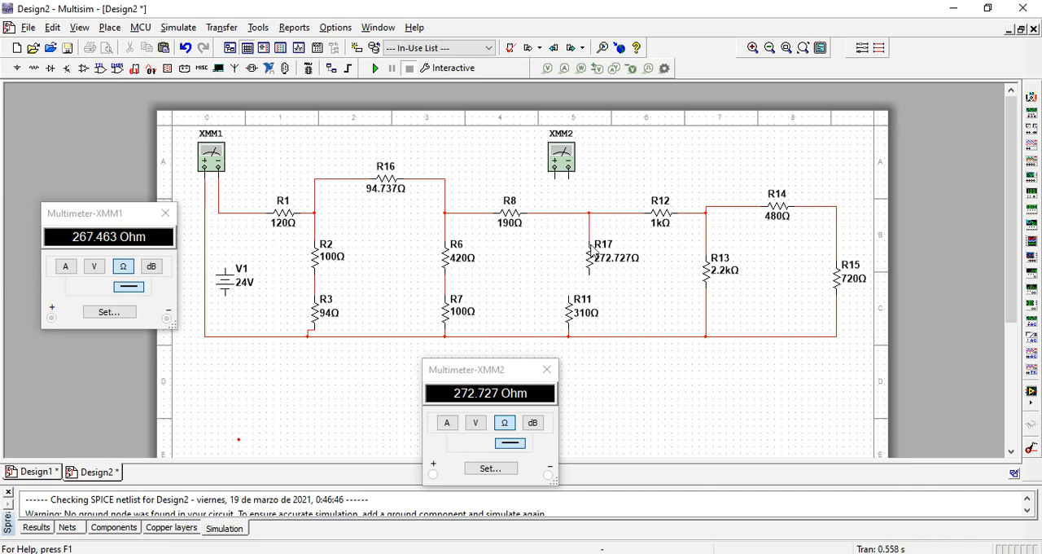
{"action": "left_click", "coordinate": [590, 276]}
{"action": "left_click", "coordinate": [568, 287]}
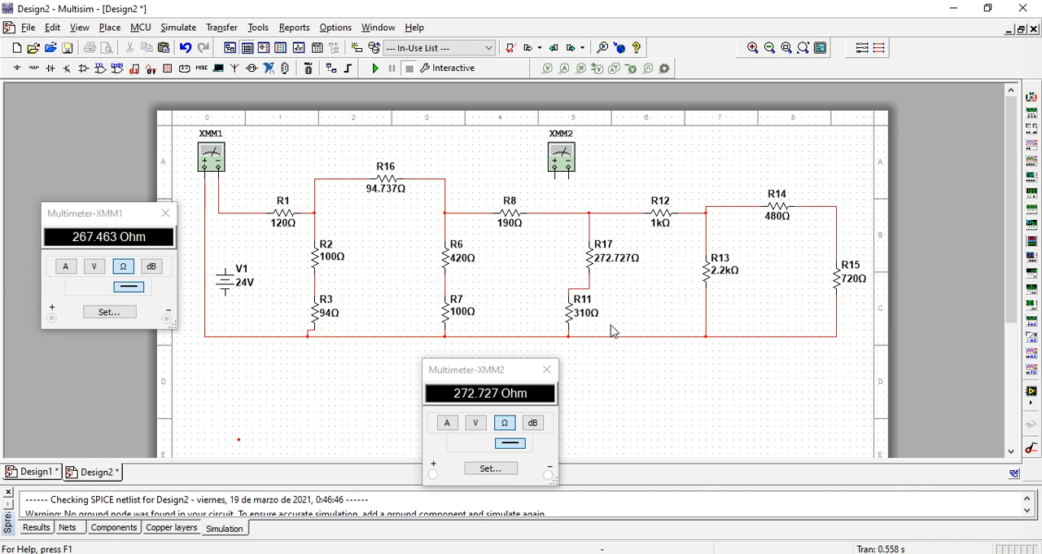
{"action": "left_click", "coordinate": [375, 70]}
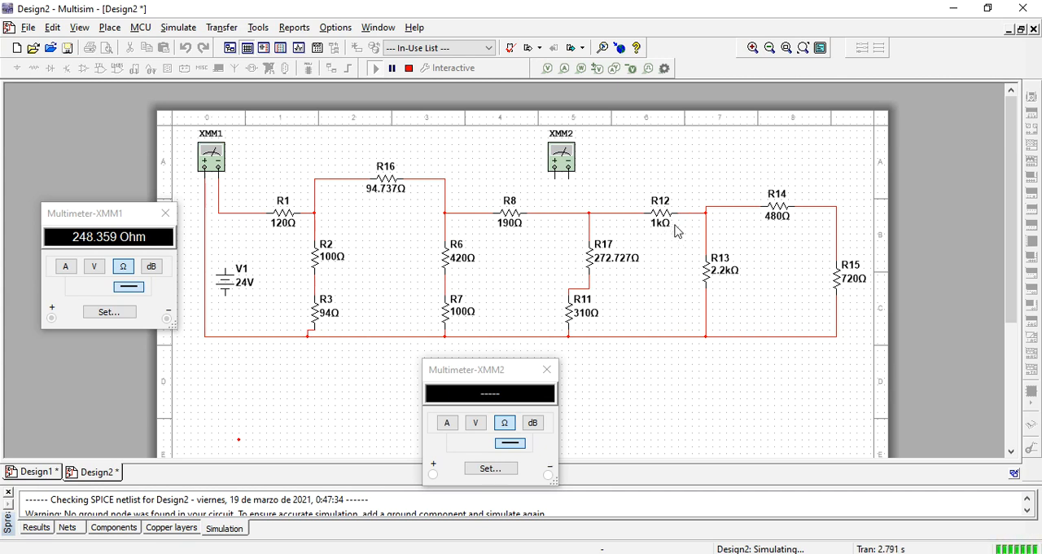
{"action": "left_click", "coordinate": [408, 68]}
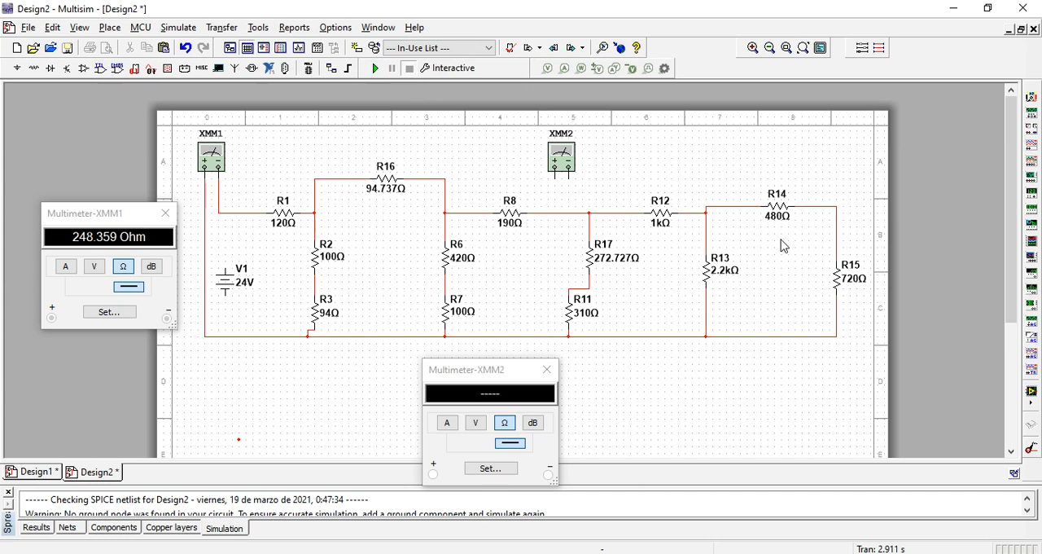
- Delete the wires joining the R14–R15 branch to the R12–R13 junction and the bottom rail
{"action": "left_click", "coordinate": [740, 213]}
{"action": "key", "text": "Delete"}
{"action": "left_click", "coordinate": [763, 337]}
{"action": "key", "text": "Delete"}
- Wire XMM2's negative terminal to R14 and its positive to R15's lower end, and simulate to measure the series pair
{"action": "left_click", "coordinate": [569, 175]}
{"action": "left_click", "coordinate": [763, 204]}
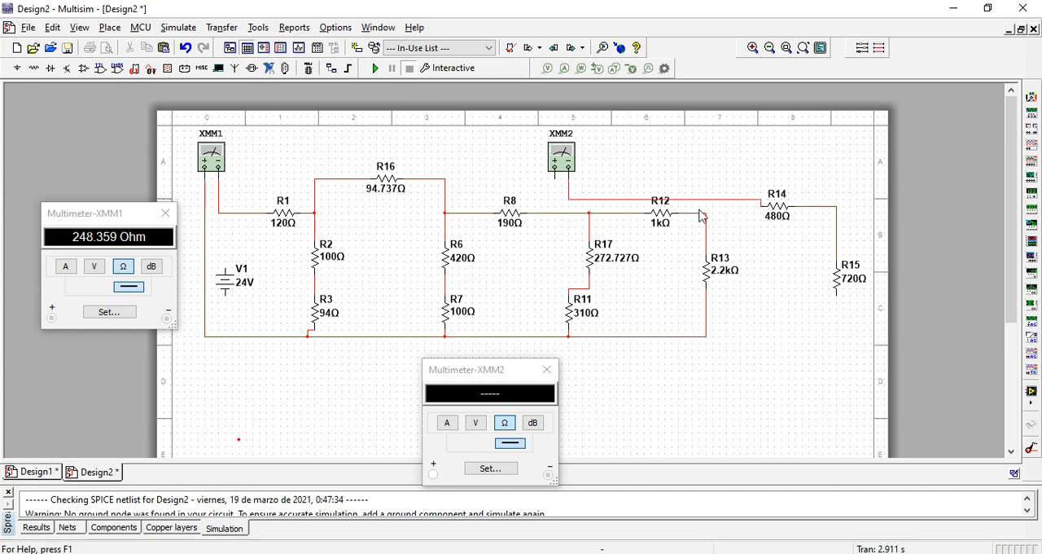
{"action": "left_click", "coordinate": [553, 177]}
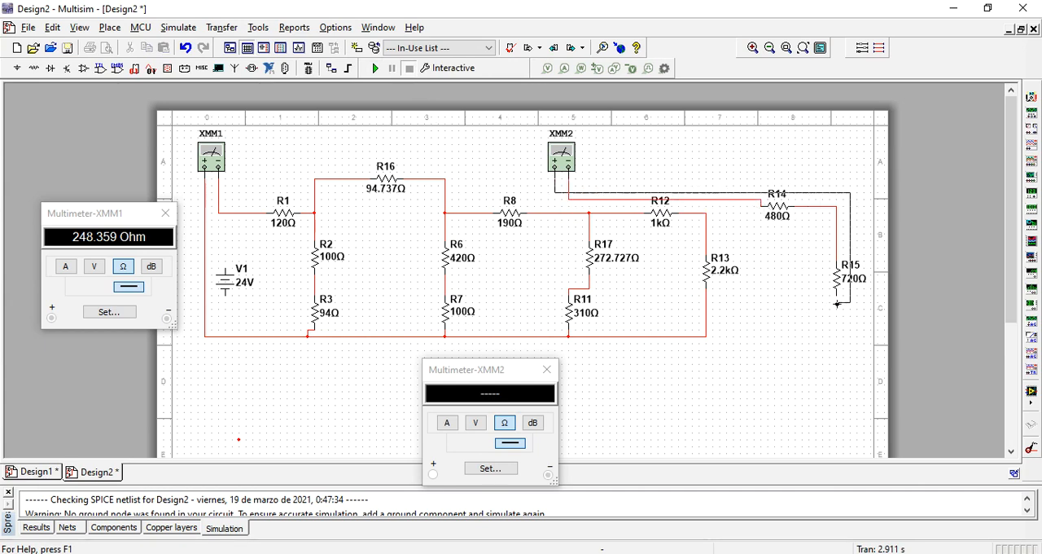
{"action": "left_click", "coordinate": [834, 300]}
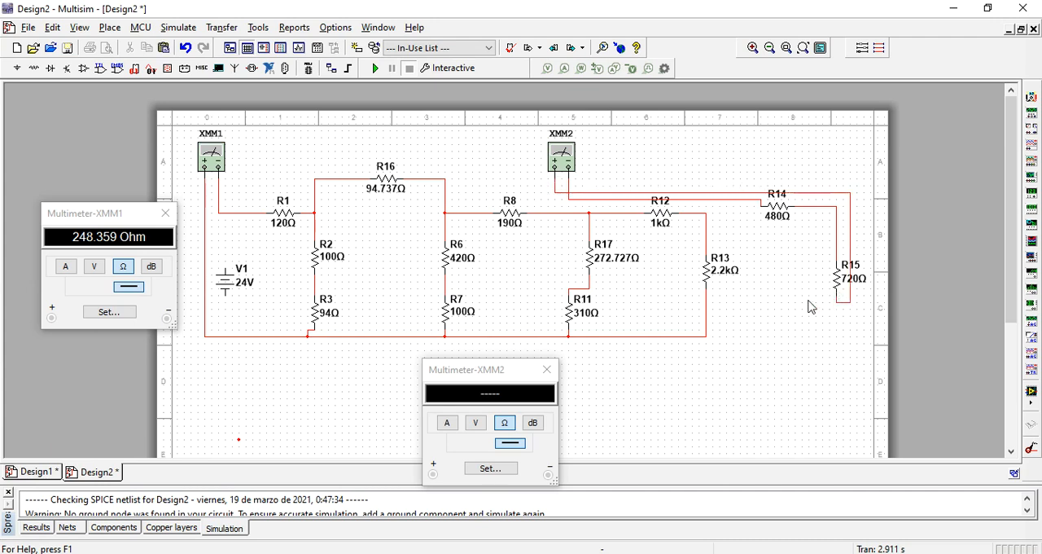
{"action": "left_click", "coordinate": [375, 69]}
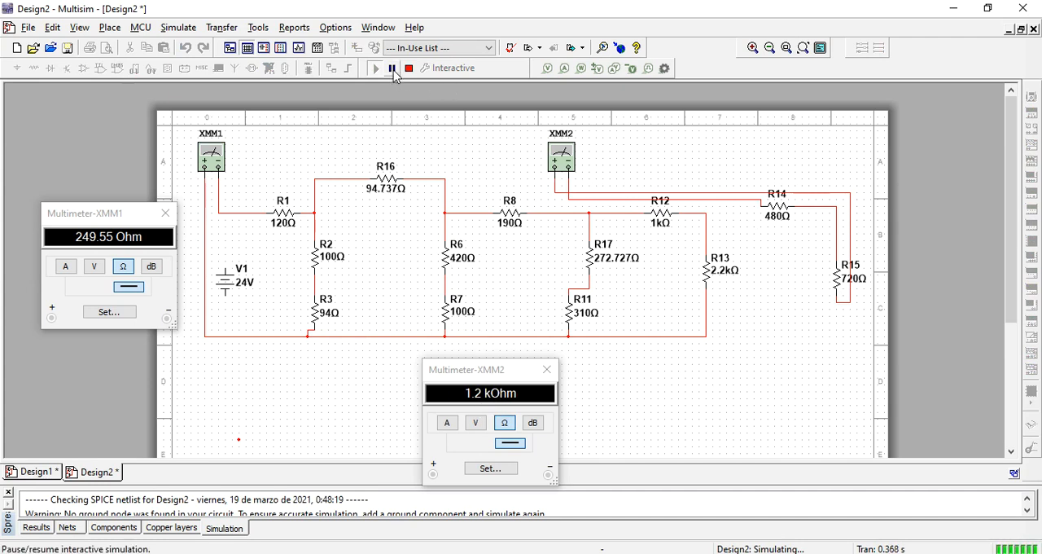
{"action": "left_click", "coordinate": [409, 70]}
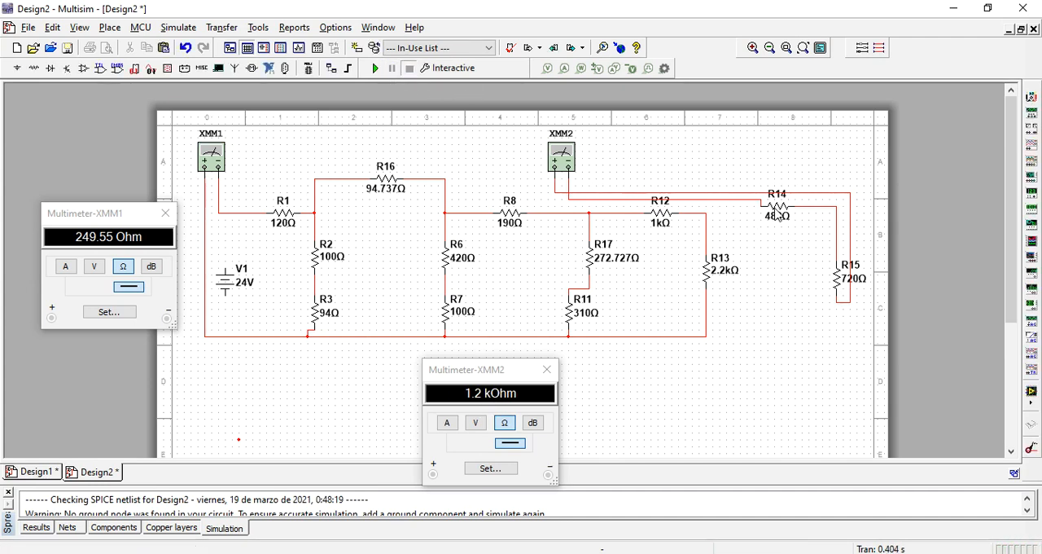
- Delete R14 and turn R15 into R18 with a resistance of 1200 Ω
{"action": "left_click", "coordinate": [775, 213]}
{"action": "key", "text": "Delete"}
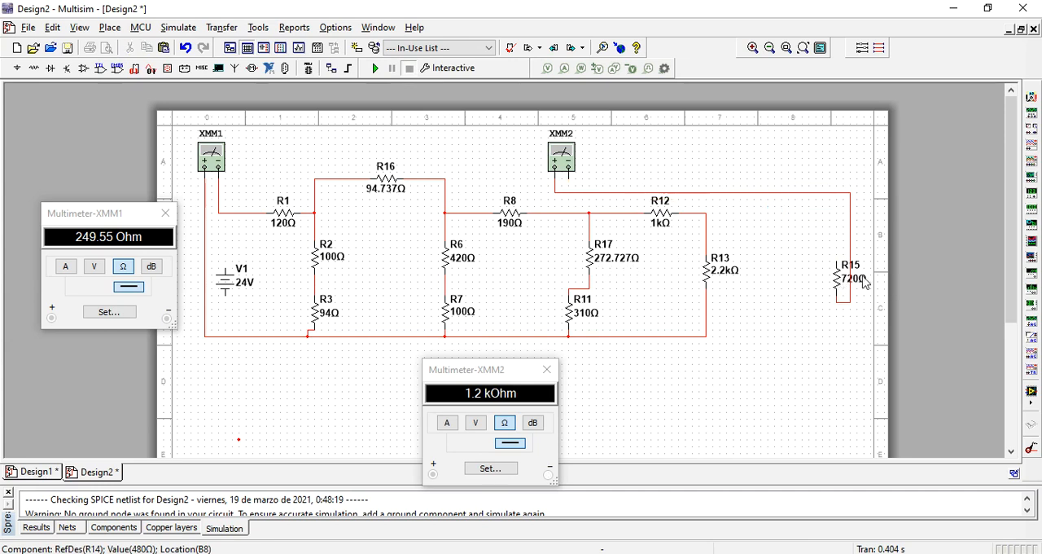
{"action": "double_click", "coordinate": [836, 287]}
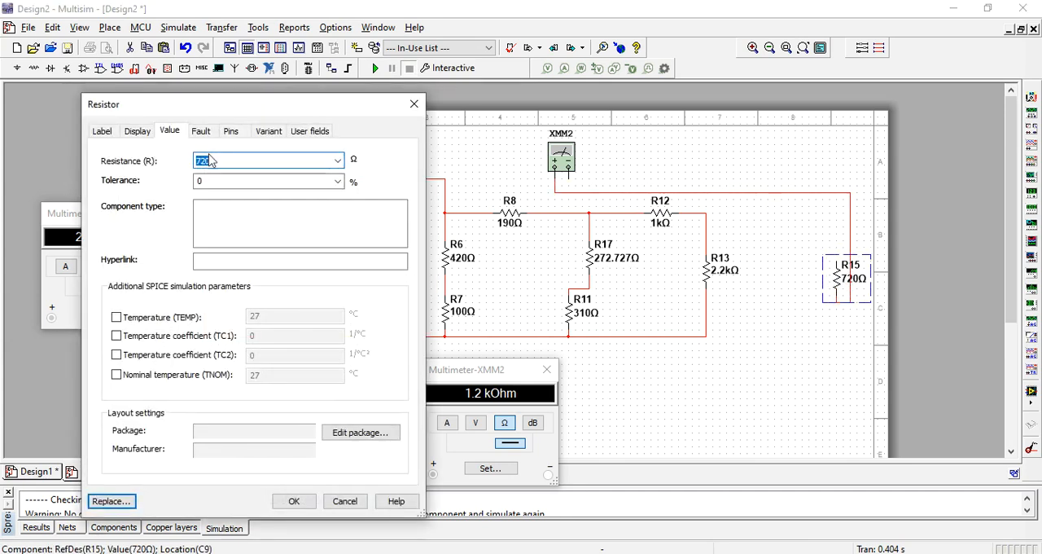
{"action": "type", "text": "1200"}
{"action": "left_click", "coordinate": [102, 131]}
{"action": "left_click", "coordinate": [155, 175]}
{"action": "type", "text": "8"}
{"action": "left_click", "coordinate": [278, 501]}
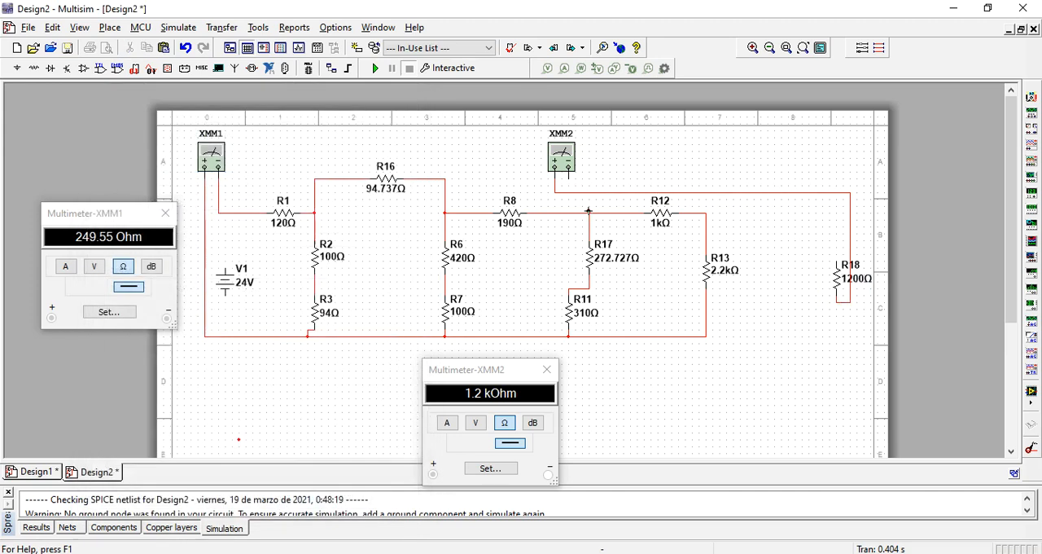
- Rewire R18 from XMM2 to in parallel with R13, and simulate to recheck the total resistance on XMM1
{"action": "left_click", "coordinate": [779, 198]}
{"action": "key", "text": "Delete"}
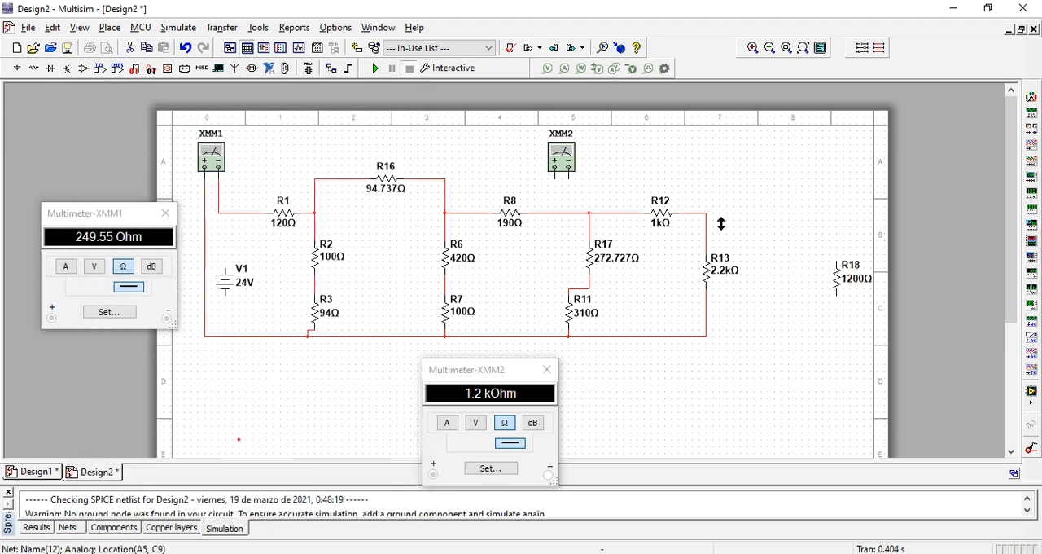
{"action": "left_click", "coordinate": [837, 261]}
{"action": "left_click", "coordinate": [706, 213]}
{"action": "left_click", "coordinate": [835, 293]}
{"action": "left_click", "coordinate": [707, 335]}
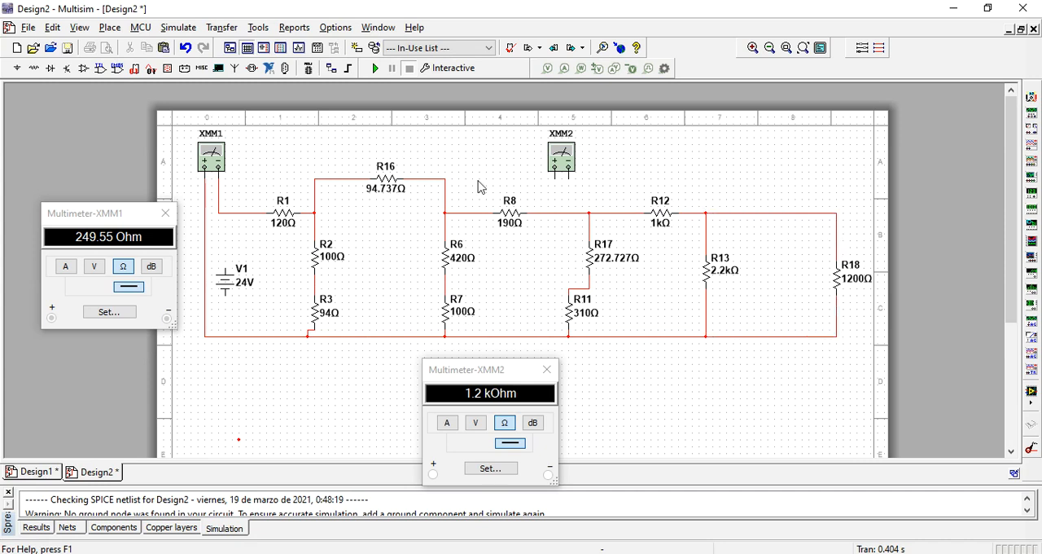
{"action": "left_click", "coordinate": [375, 70]}
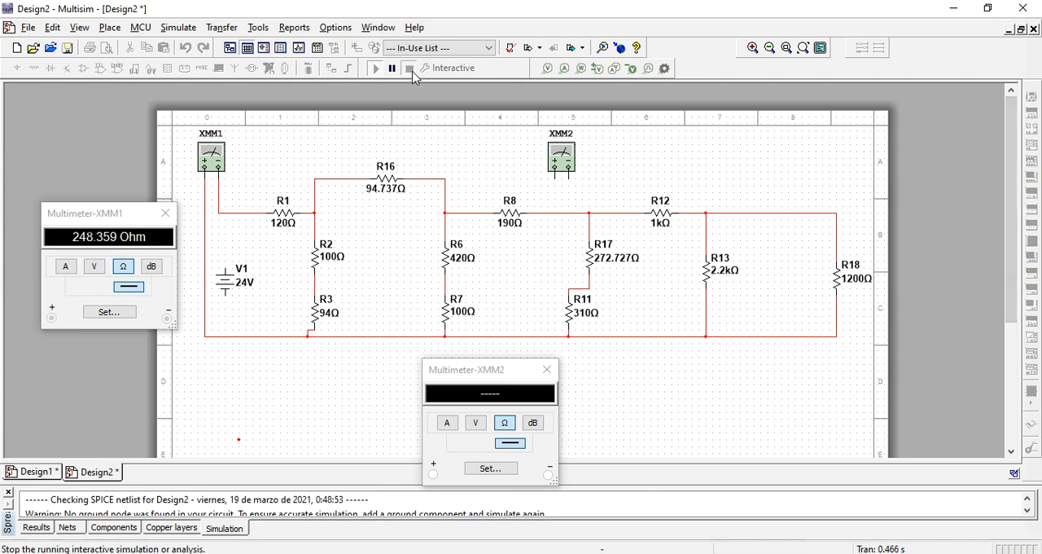
{"action": "left_click", "coordinate": [409, 68]}
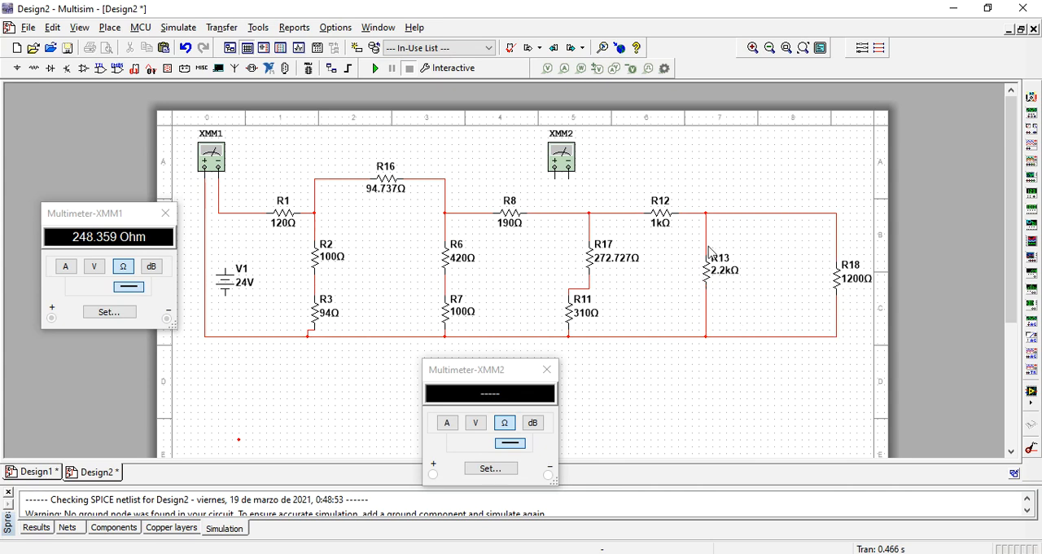
- Delete the wires joining the R13–R18 pair to R12 and to R11's lower end
{"action": "left_click", "coordinate": [686, 212]}
{"action": "key", "text": "Delete"}
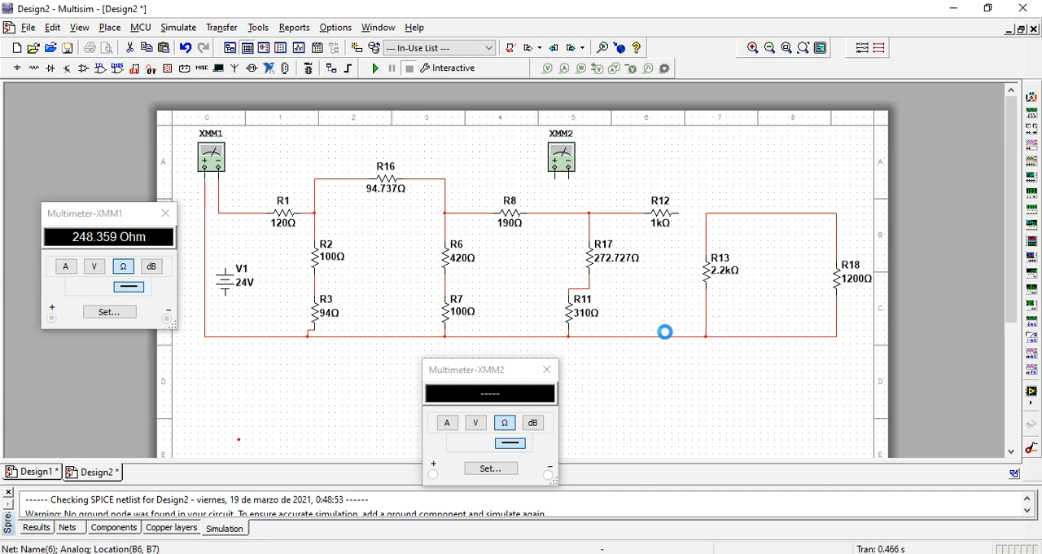
{"action": "left_click", "coordinate": [656, 339]}
{"action": "key", "text": "Delete"}
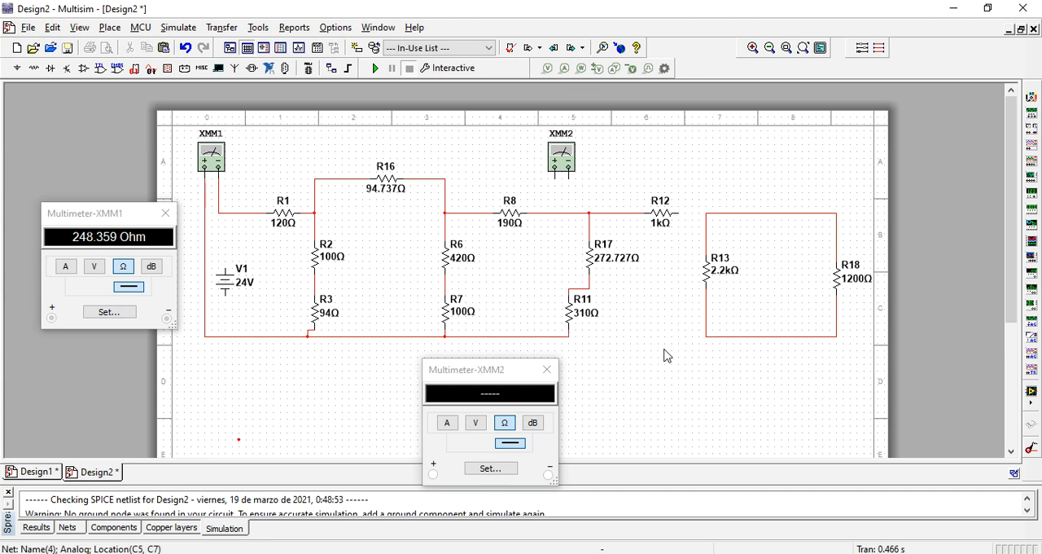
- Wire XMM2's negative terminal to the top of the R13–R18 pair and its positive to the bottom, and simulate to measure it
{"action": "left_click", "coordinate": [568, 176]}
{"action": "left_click", "coordinate": [782, 214]}
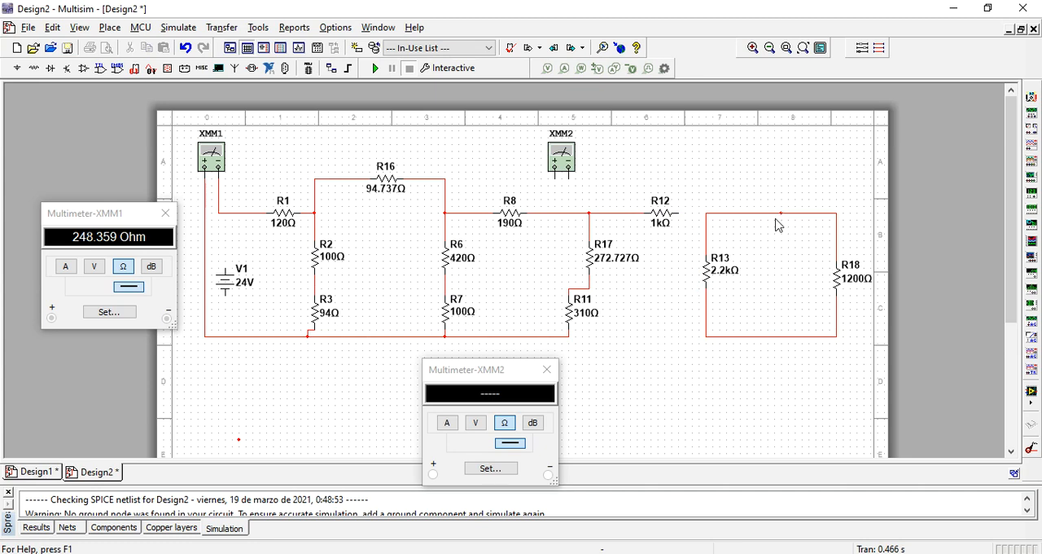
{"action": "left_click", "coordinate": [554, 175]}
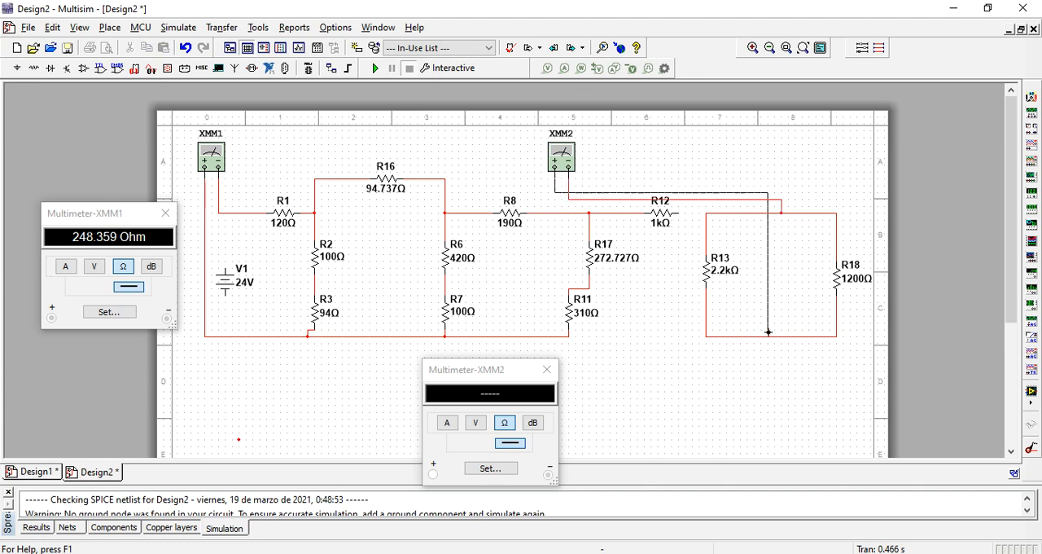
{"action": "left_click", "coordinate": [768, 336]}
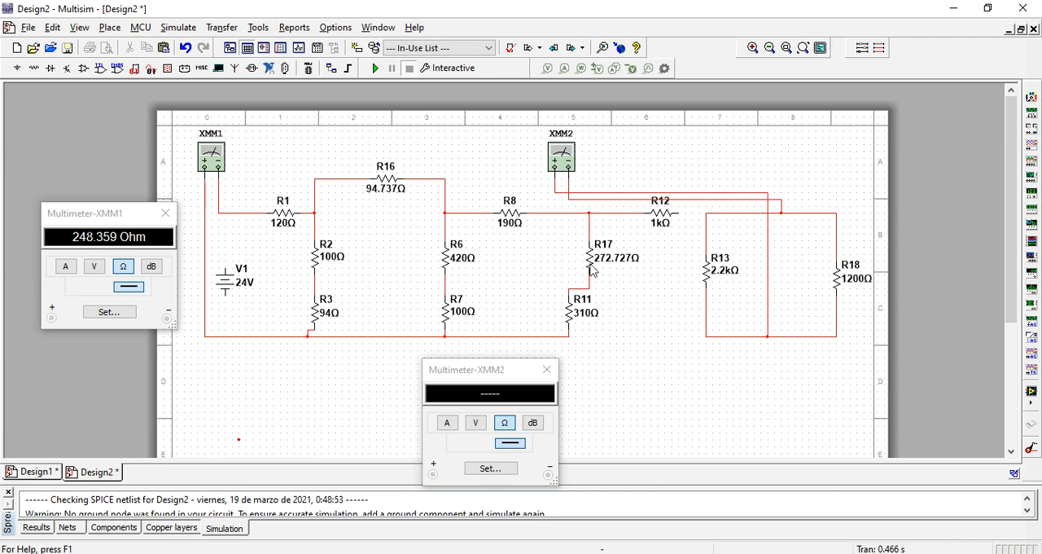
{"action": "left_click", "coordinate": [376, 69]}
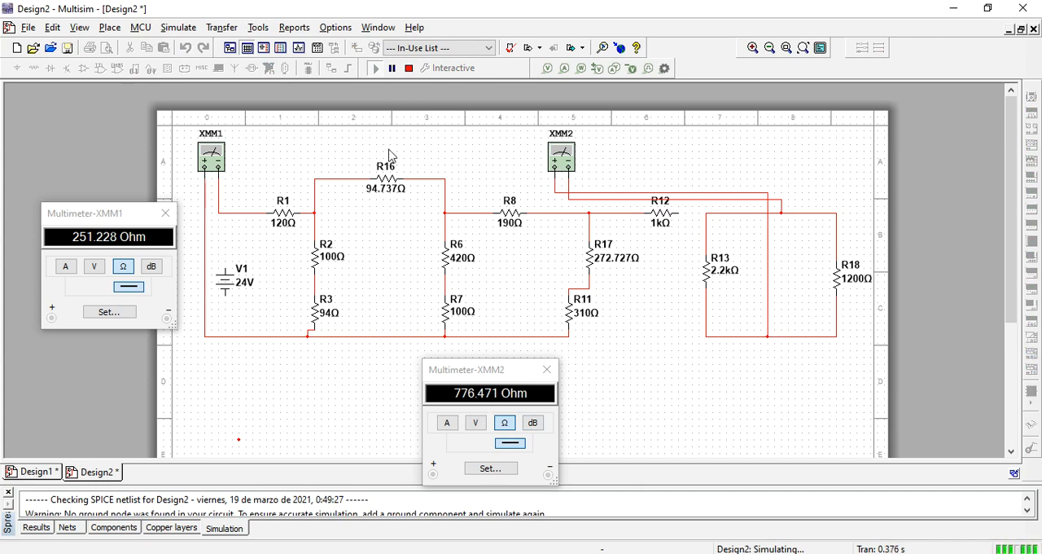
{"action": "left_click", "coordinate": [409, 68]}
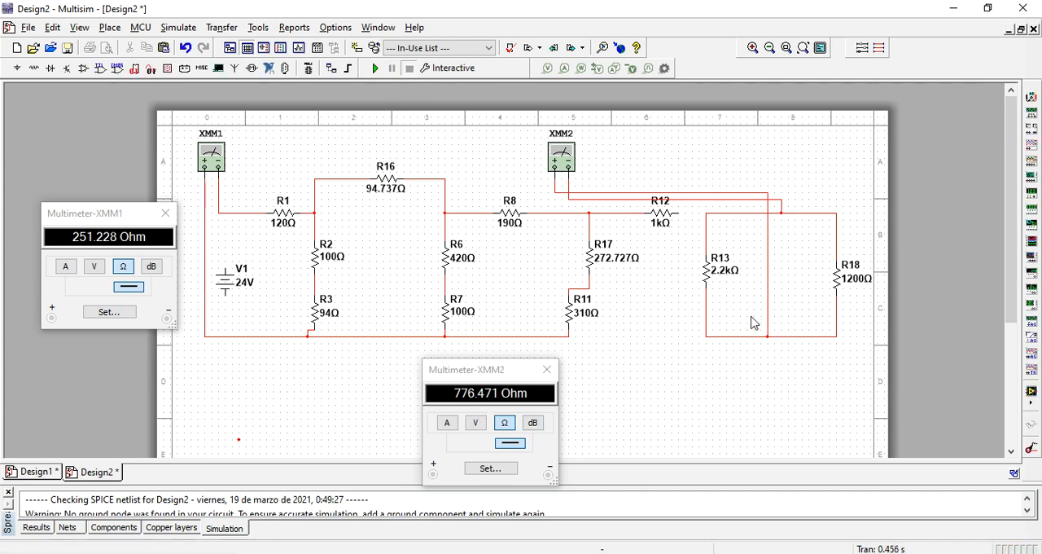
- Turn R18 into R19 with a resistance of 776.471 Ω
{"action": "double_click", "coordinate": [853, 279]}
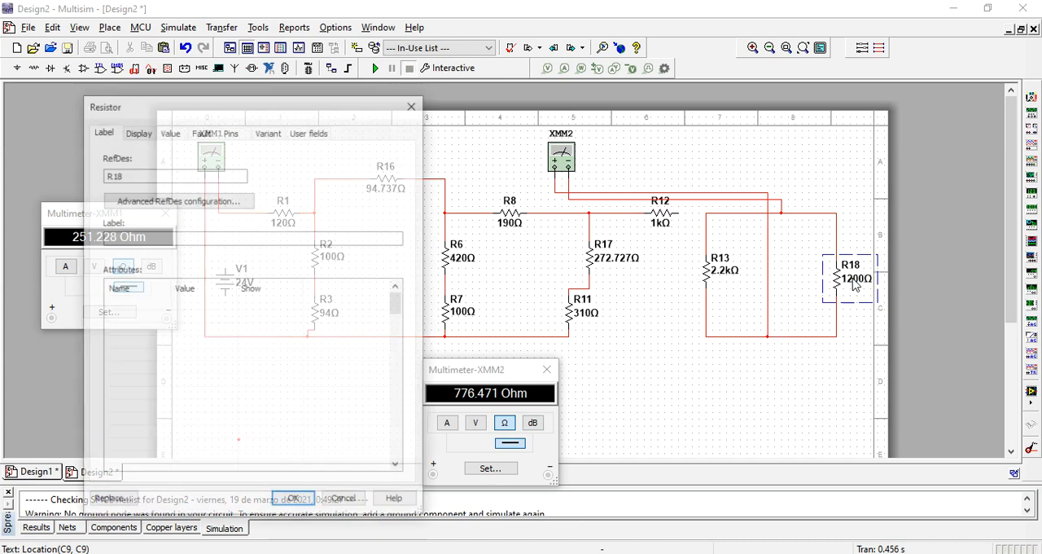
{"action": "left_click", "coordinate": [158, 174]}
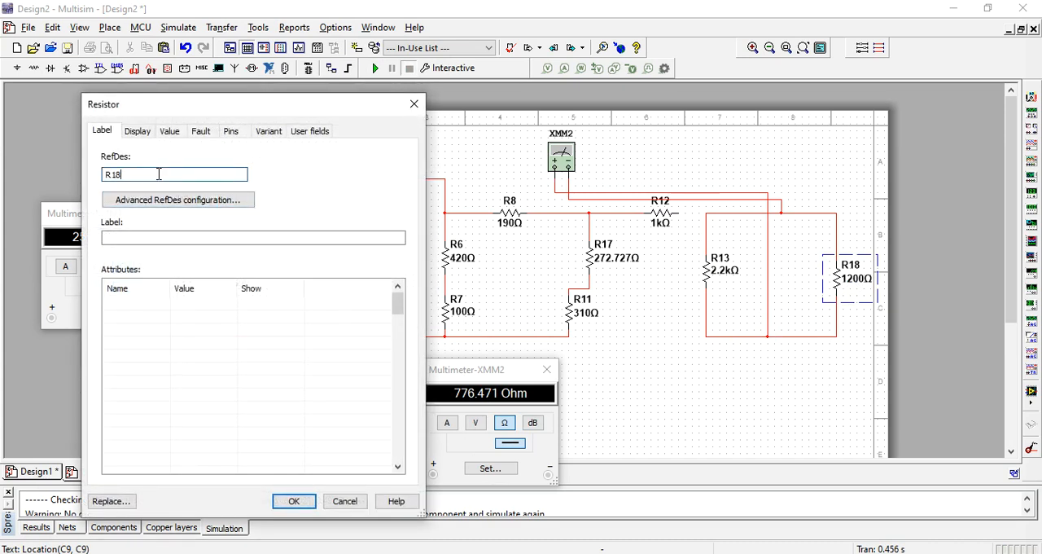
{"action": "left_click", "coordinate": [169, 131]}
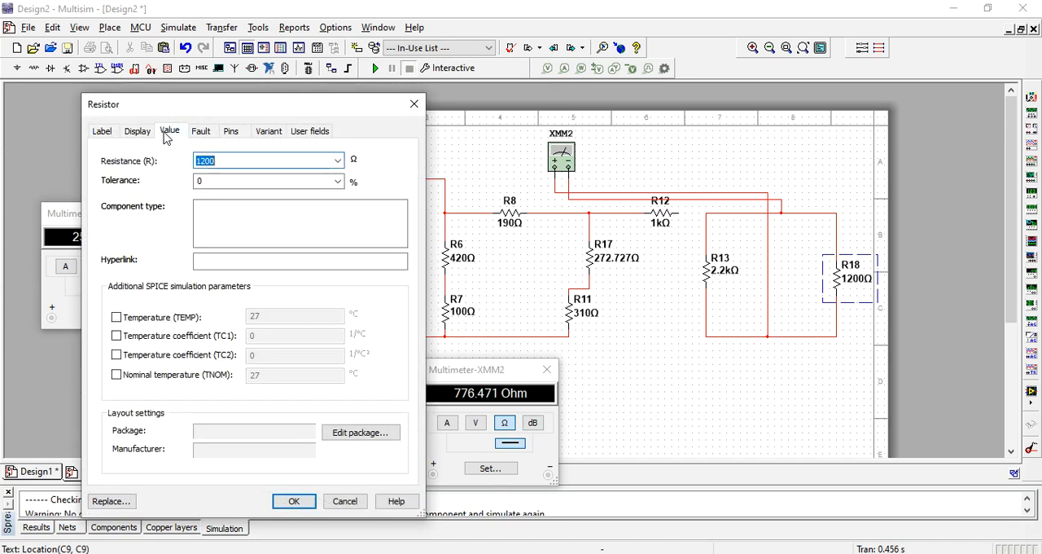
{"action": "type", "text": "776.471"}
{"action": "left_click", "coordinate": [292, 502]}
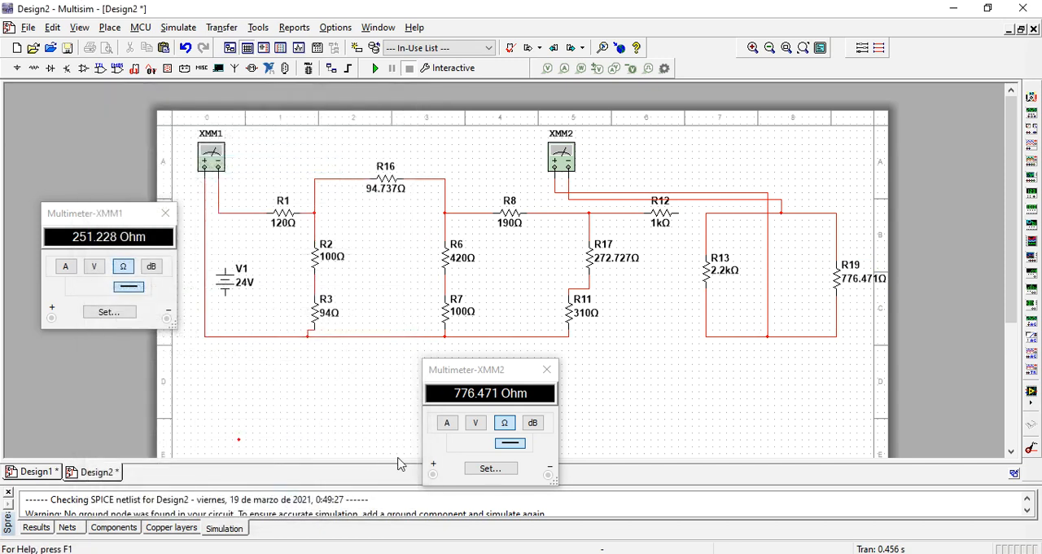
- Delete R13 and both wires connecting XMM2 to R19
{"action": "left_click", "coordinate": [702, 268]}
{"action": "key", "text": "Delete"}
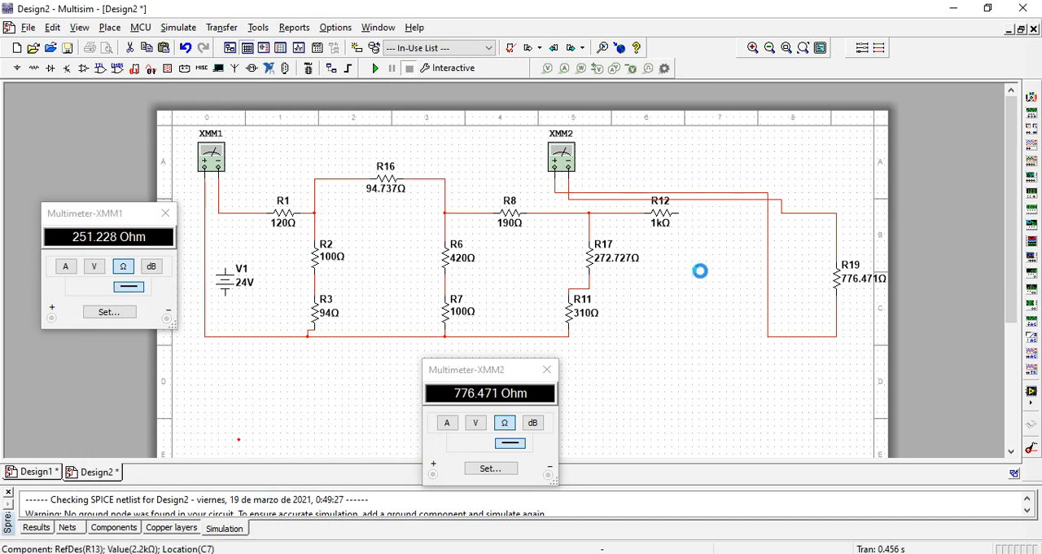
{"action": "left_click", "coordinate": [769, 264]}
{"action": "key", "text": "Delete"}
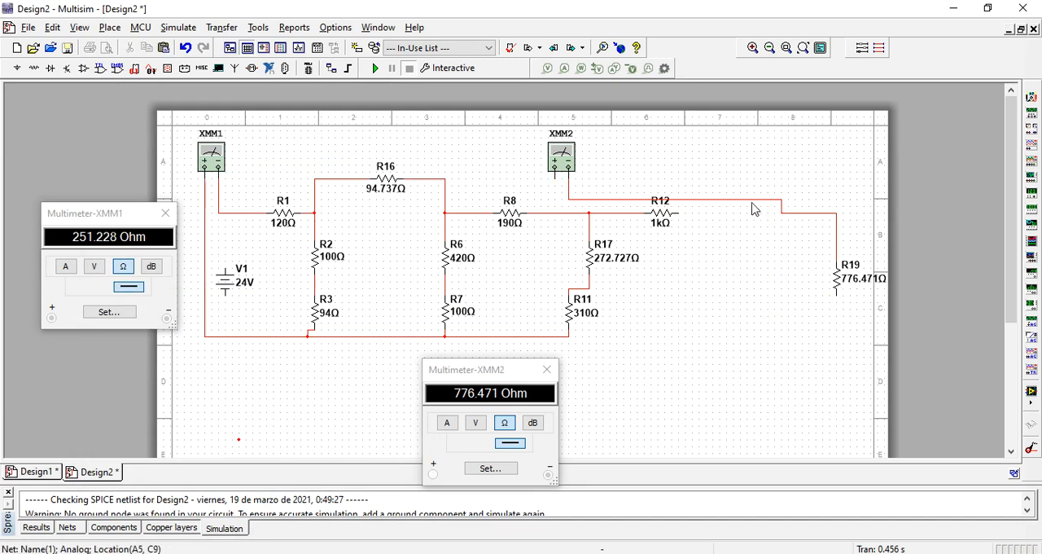
{"action": "key", "text": "Delete"}
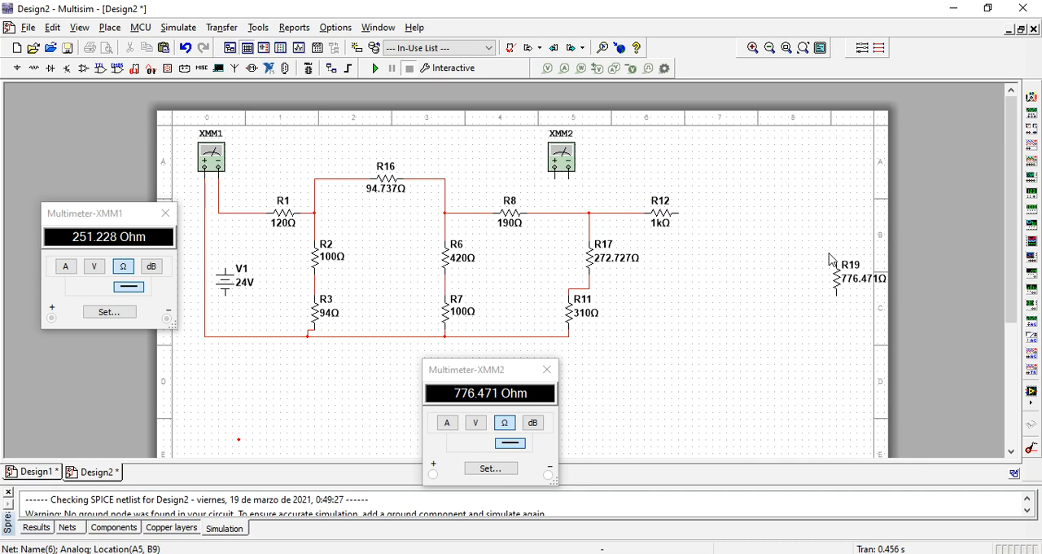
- Wire R19 between R12's free end and R11's lower end, and simulate to recheck the total resistance on XMM1
{"action": "left_click", "coordinate": [838, 261]}
{"action": "left_click", "coordinate": [678, 213]}
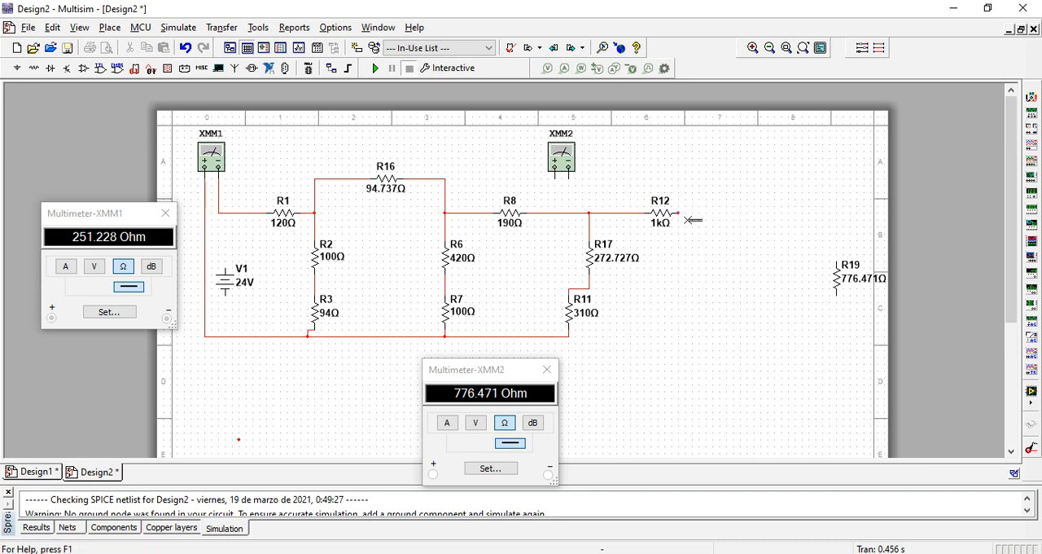
{"action": "left_click", "coordinate": [837, 298]}
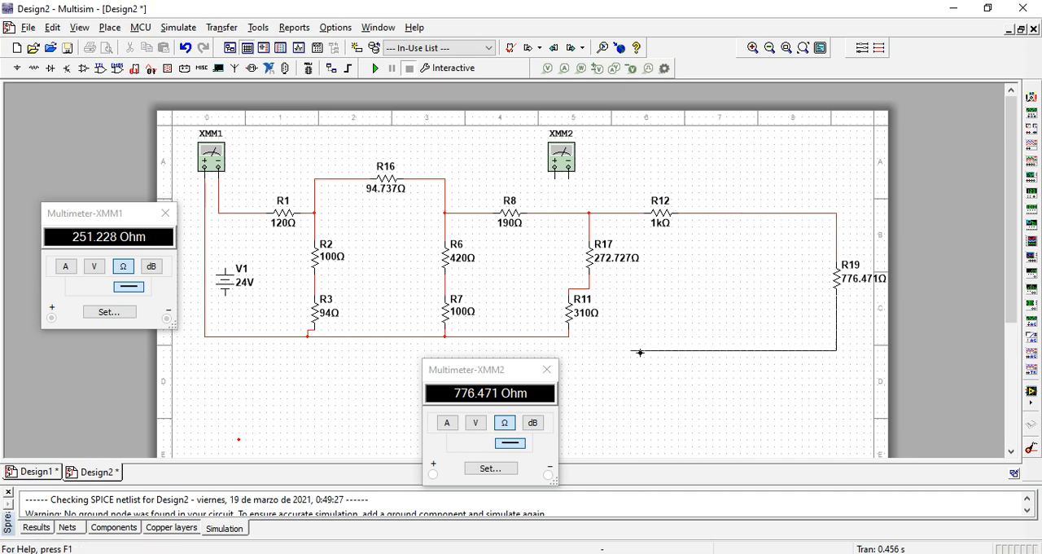
{"action": "left_click", "coordinate": [568, 336]}
{"action": "left_click", "coordinate": [376, 69]}
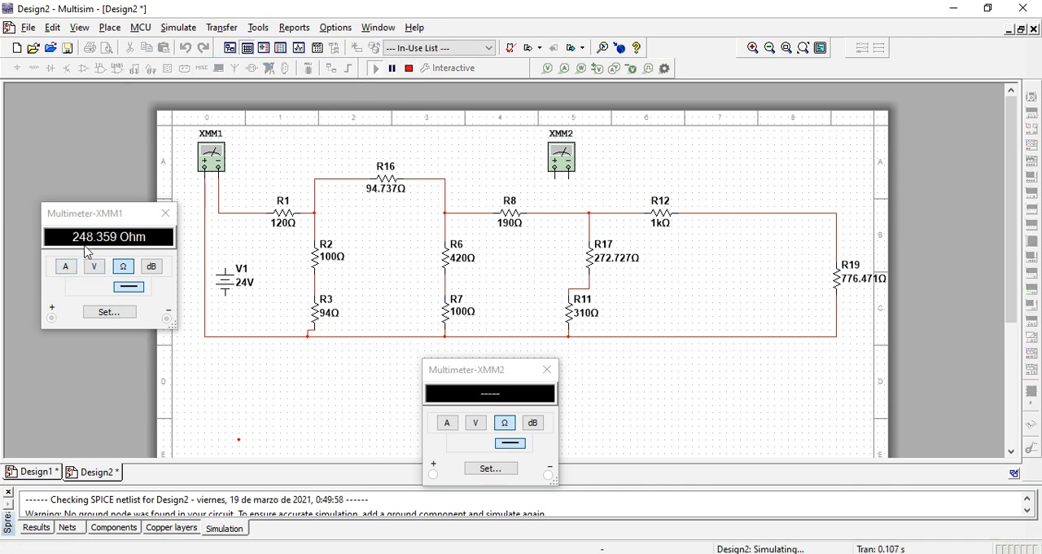
{"action": "left_click", "coordinate": [404, 71]}
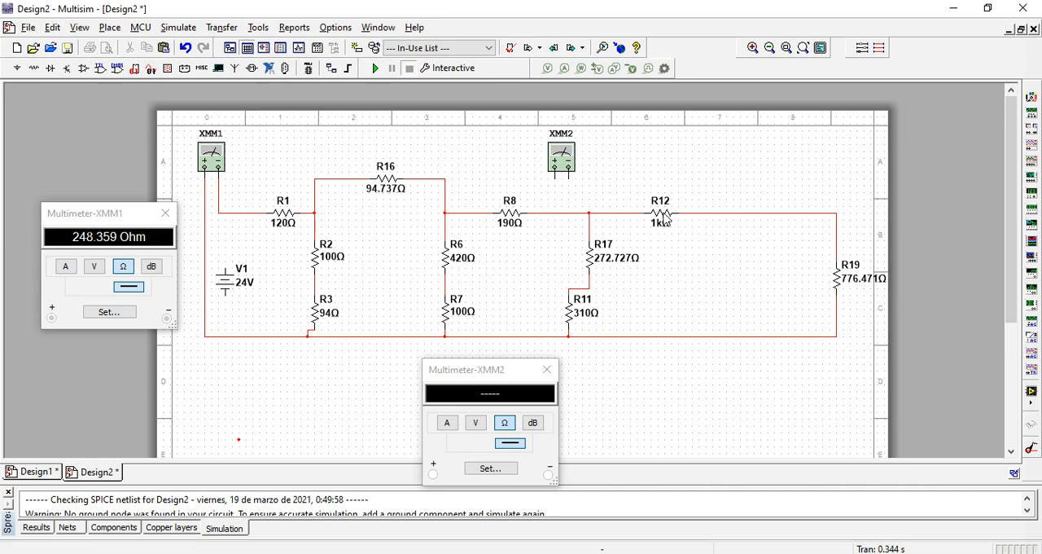
- Delete R12 and turn R19 into R20 with a resistance of 1776.471 Ω
{"action": "left_click", "coordinate": [851, 278]}
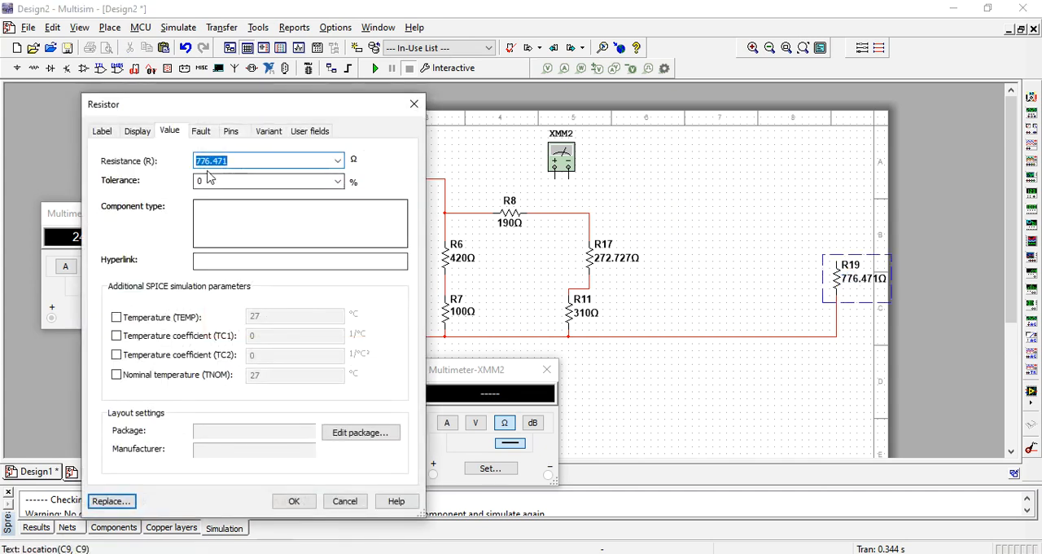
{"action": "left_click", "coordinate": [198, 159]}
{"action": "type", "text": "1"}
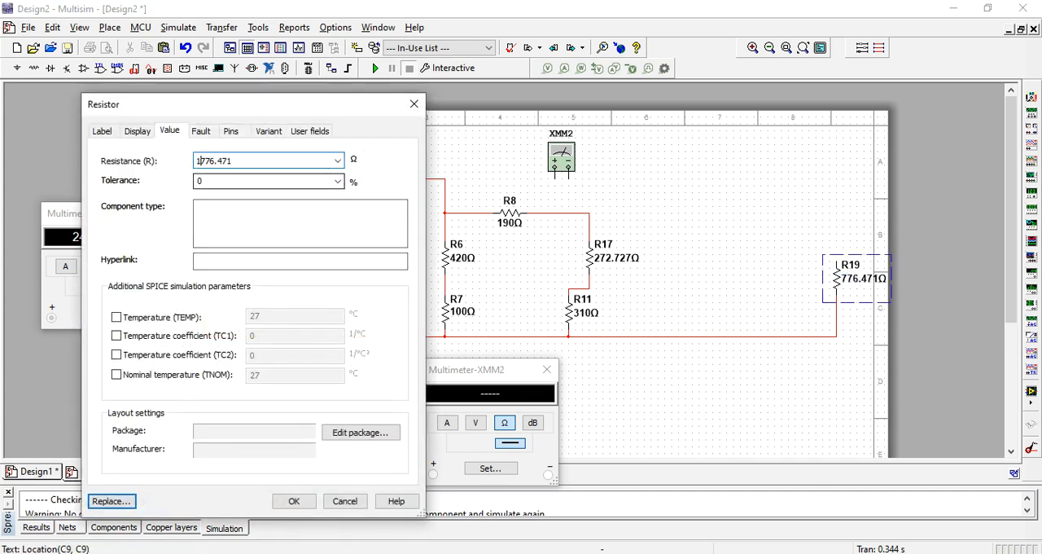
{"action": "left_click", "coordinate": [114, 135]}
{"action": "left_click", "coordinate": [153, 176]}
{"action": "key", "text": "BackSpace"}
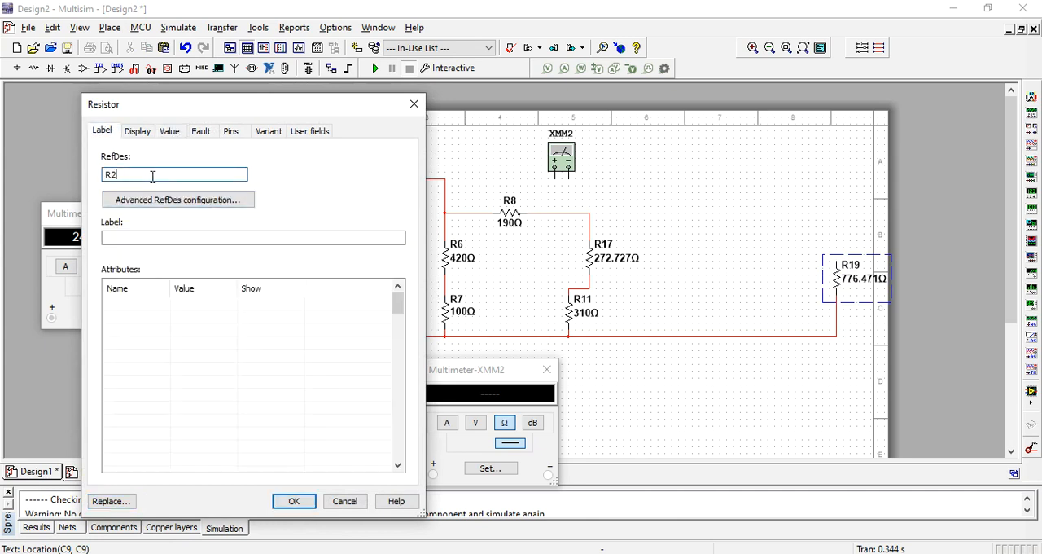
{"action": "left_click", "coordinate": [285, 501]}
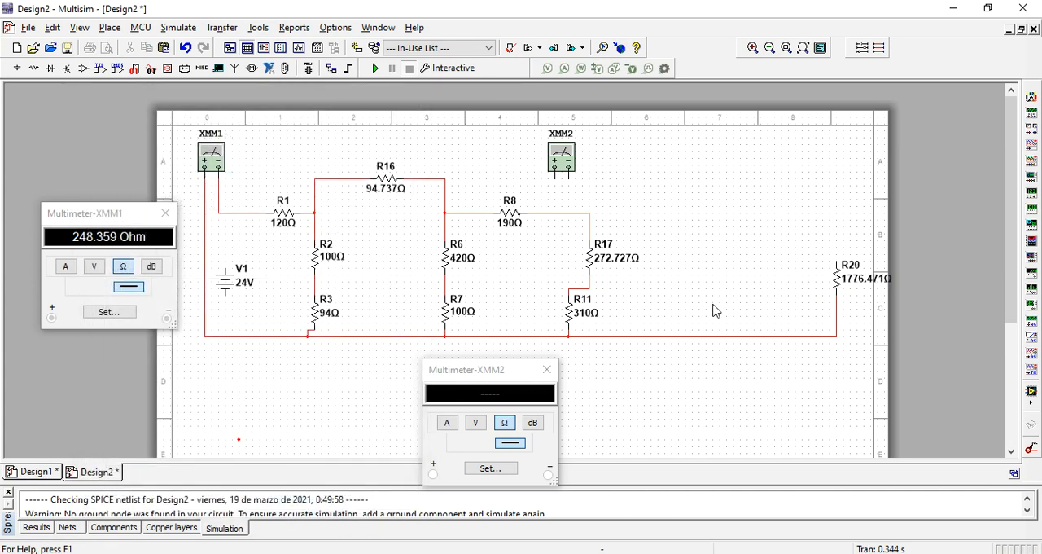
- Wire R20's top end to the R8–R17 junction, and simulate to recheck the total resistance on XMM1
{"action": "left_click", "coordinate": [837, 261]}
{"action": "left_click", "coordinate": [591, 213]}
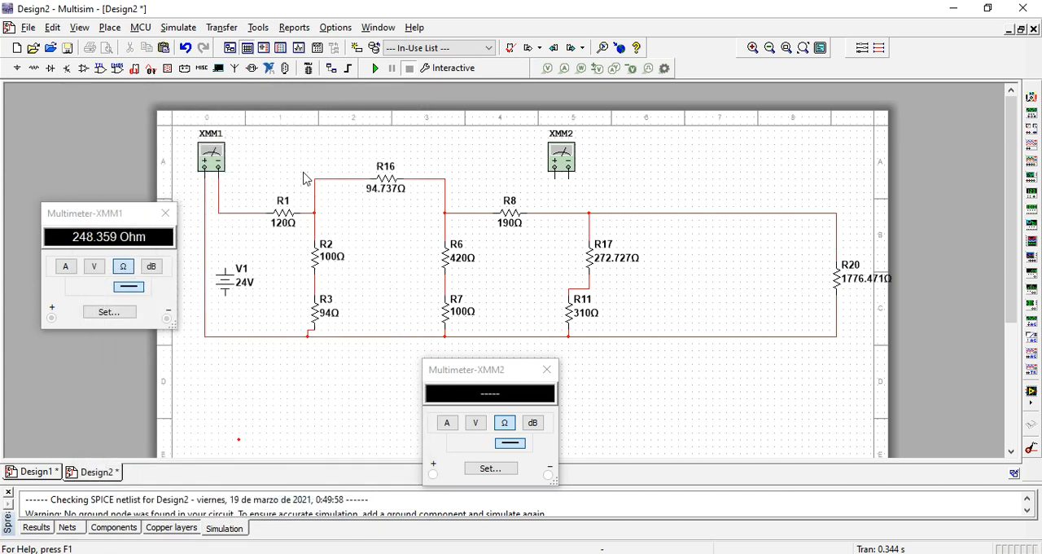
{"action": "left_click", "coordinate": [375, 68]}
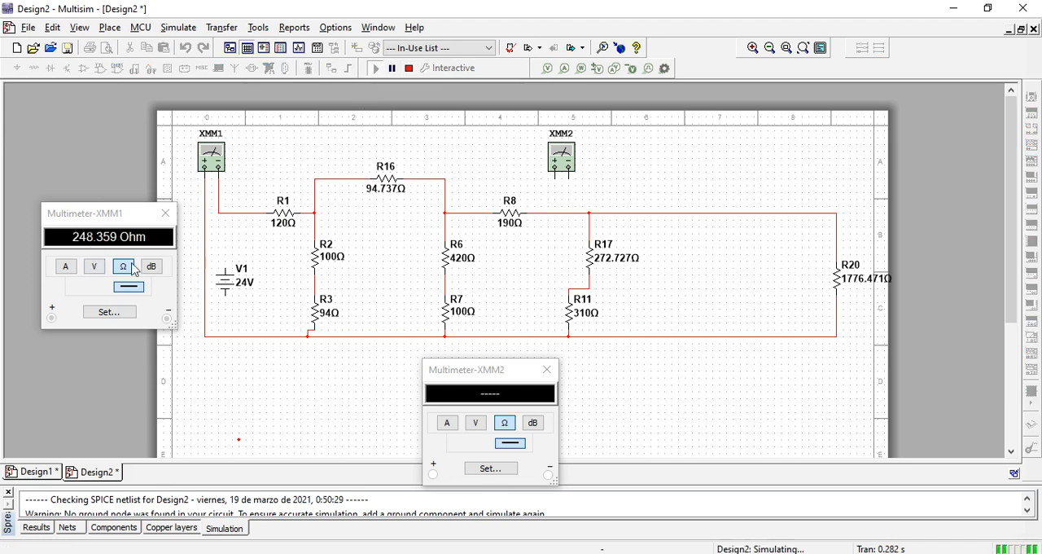
{"action": "left_click", "coordinate": [409, 69]}
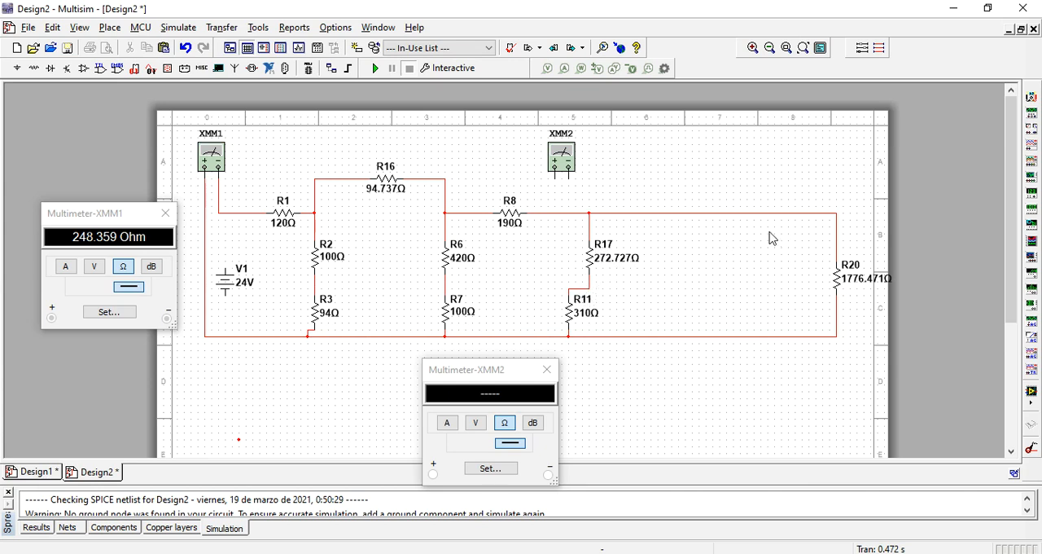
- Delete the wires joining the R17–R11–R20 group to R8 and to R7's lower end
{"action": "left_click", "coordinate": [561, 216]}
{"action": "key", "text": "Delete"}
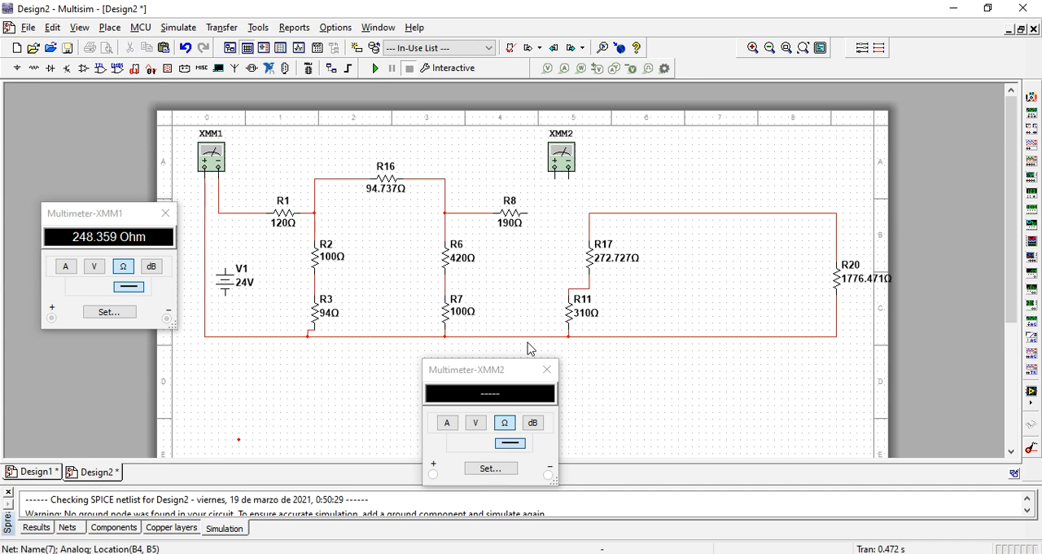
{"action": "double_click", "coordinate": [529, 337]}
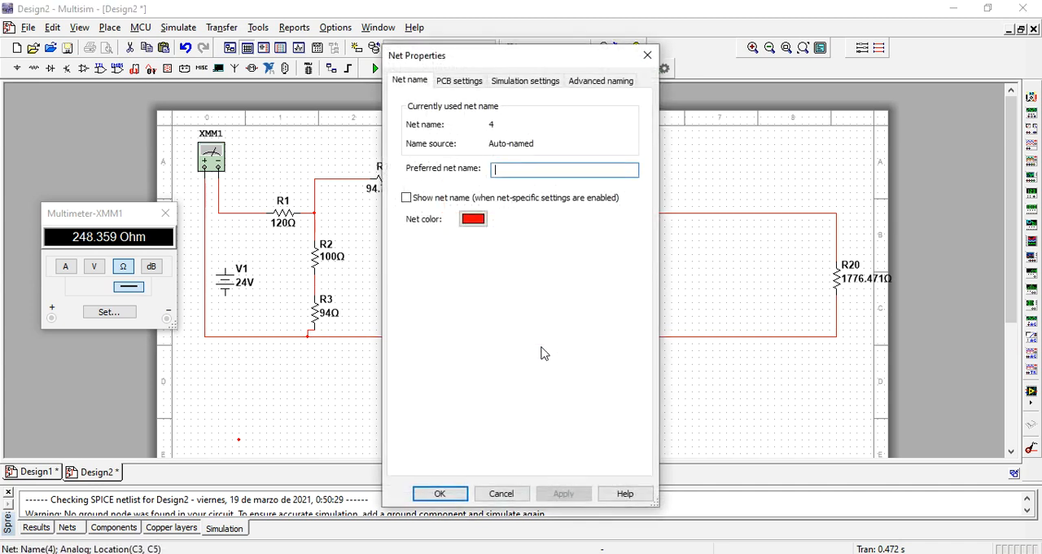
{"action": "left_click", "coordinate": [646, 57]}
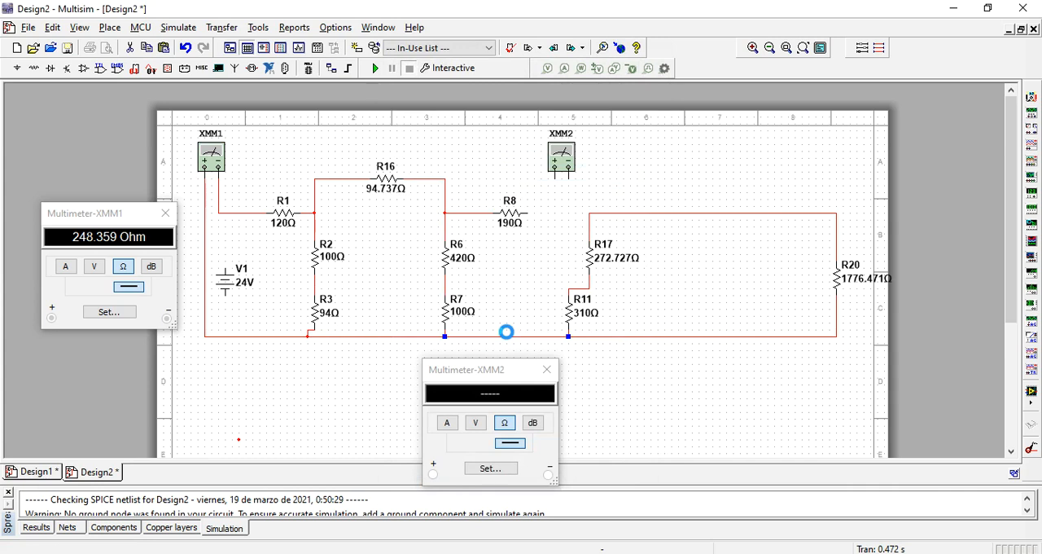
{"action": "key", "text": "Delete"}
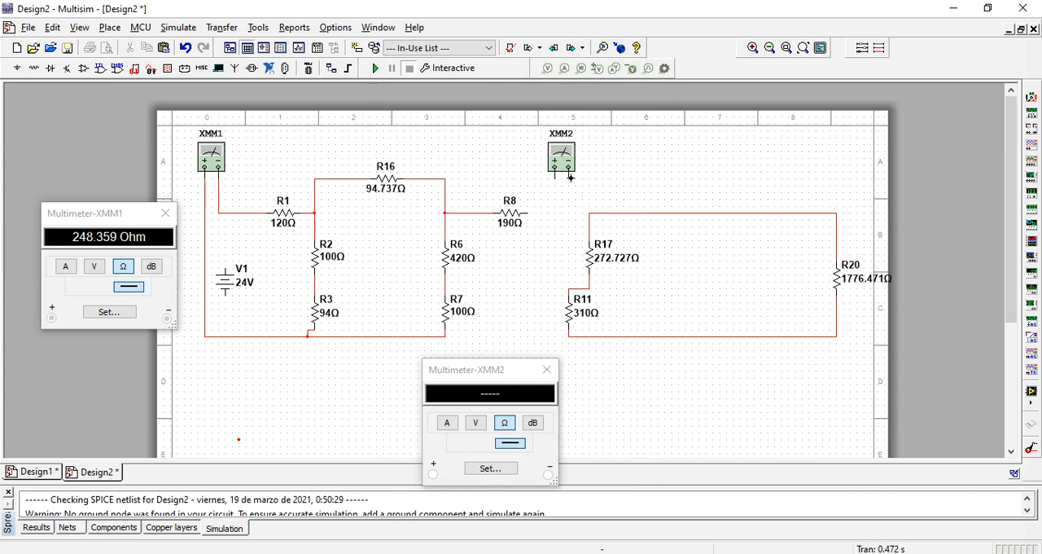
- Wire XMM2's negative terminal to the top of the R17–R11–R20 group and its positive to the bottom, and simulate to measure it
{"action": "left_click", "coordinate": [568, 175]}
{"action": "left_click", "coordinate": [720, 212]}
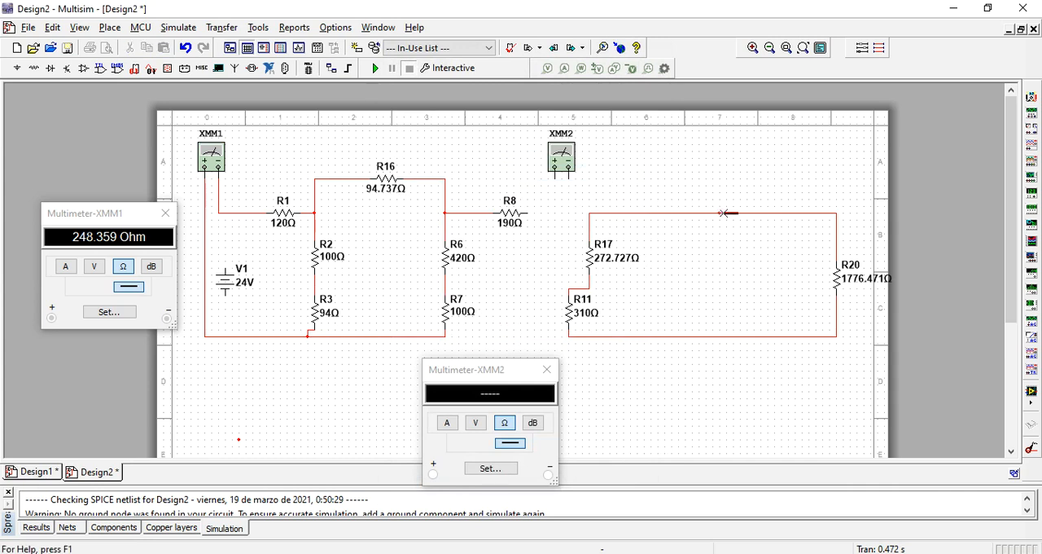
{"action": "left_click", "coordinate": [556, 169]}
{"action": "left_click", "coordinate": [719, 337]}
{"action": "left_click", "coordinate": [375, 70]}
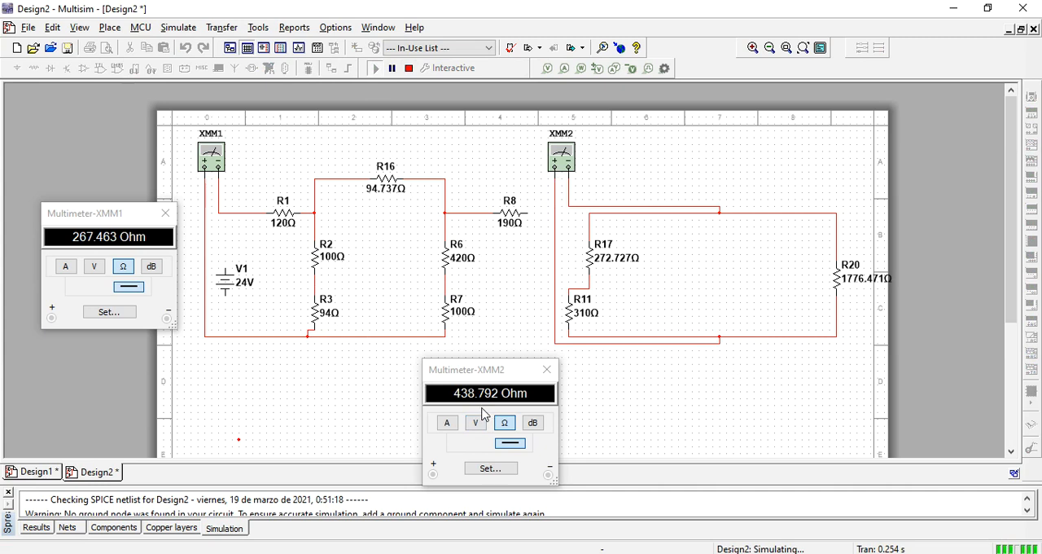
{"action": "left_click", "coordinate": [408, 69]}
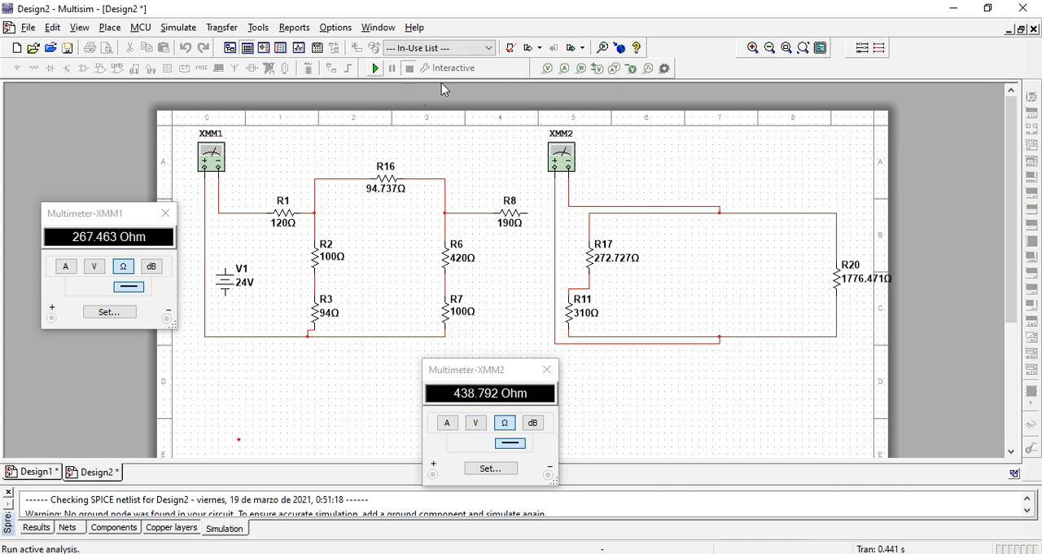
- Turn R20 into R21 with a resistance of 438.792 Ω
{"action": "left_click", "coordinate": [855, 284]}
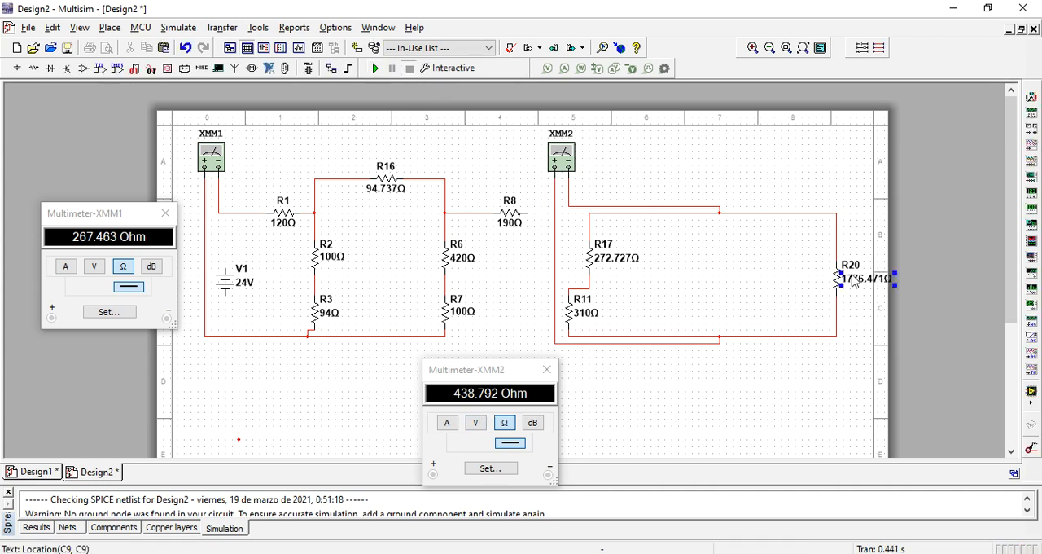
{"action": "double_click", "coordinate": [853, 282]}
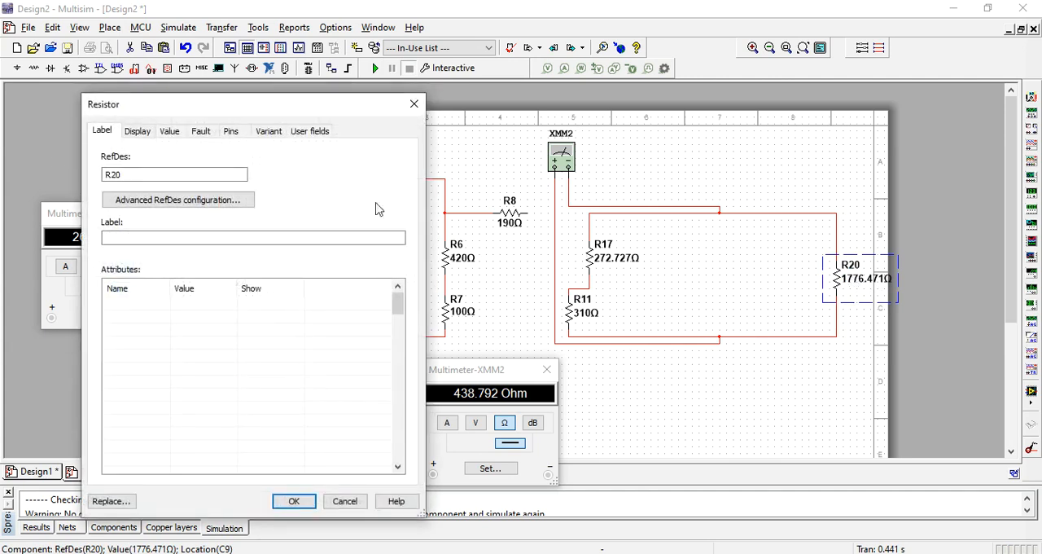
{"action": "left_click", "coordinate": [153, 174]}
{"action": "left_click", "coordinate": [168, 131]}
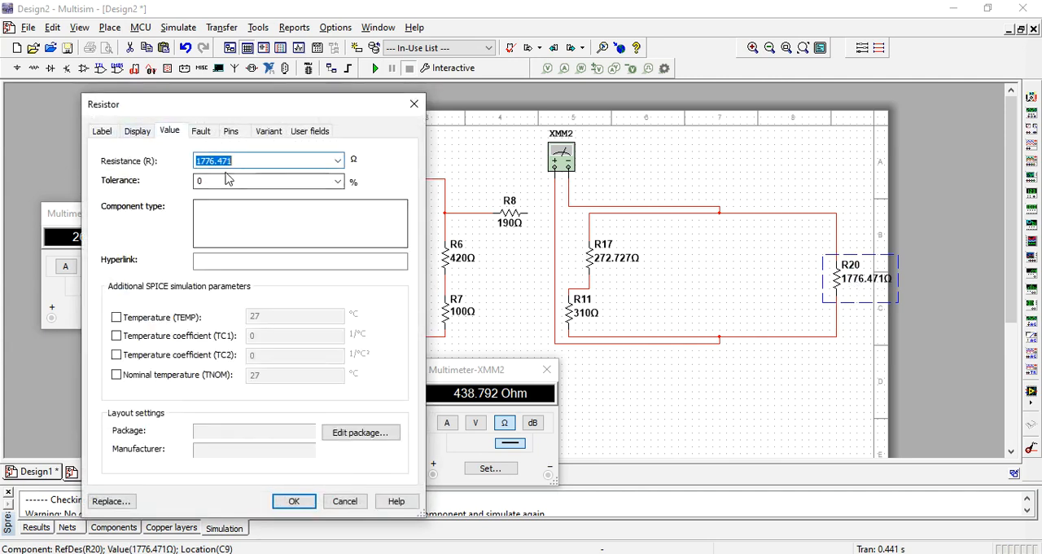
{"action": "type", "text": "438.792"}
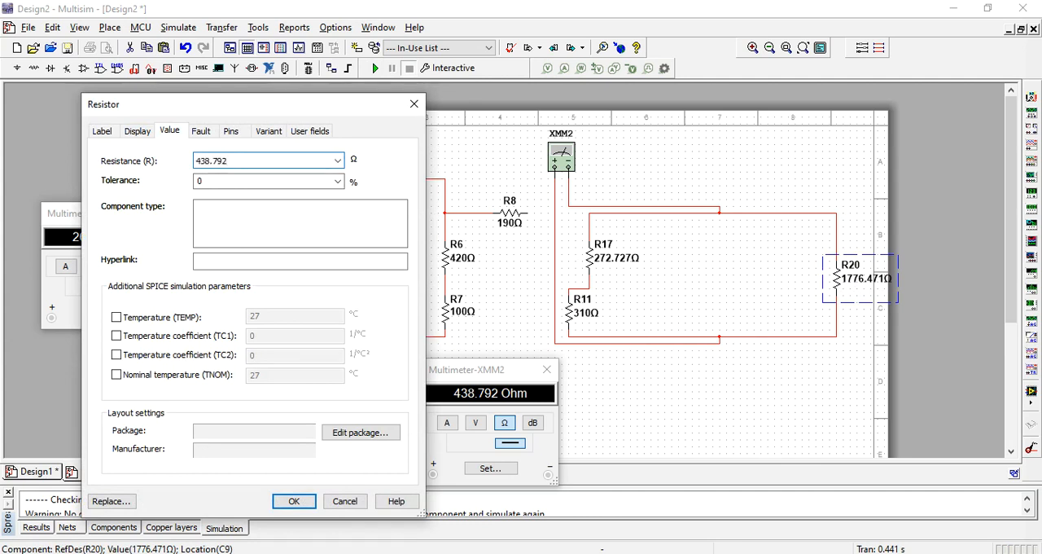
{"action": "left_click", "coordinate": [293, 499]}
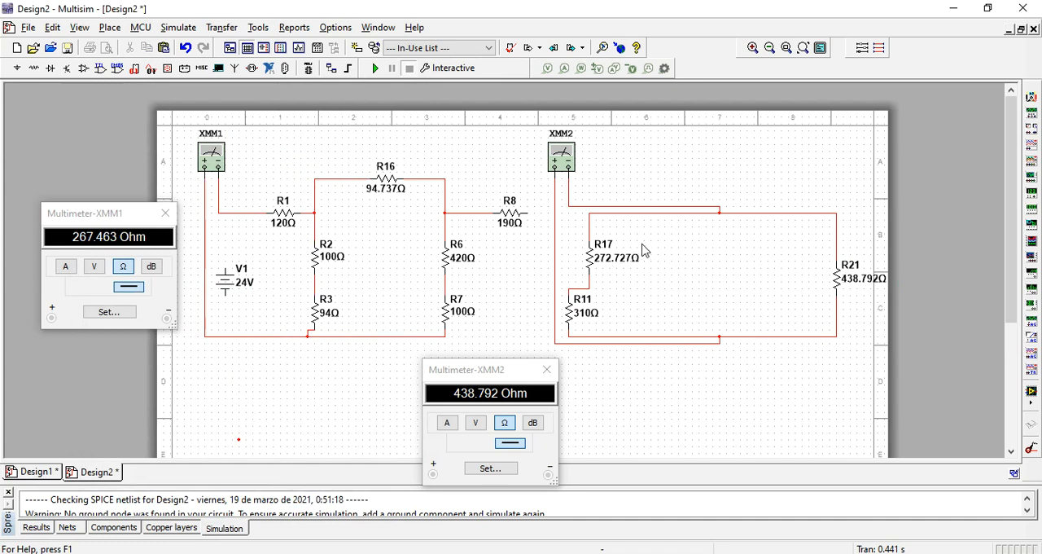
- Delete R17, R11 and the wires connecting XMM2 to R21
{"action": "left_click", "coordinate": [594, 256]}
{"action": "key", "text": "Delete"}
{"action": "left_click", "coordinate": [578, 308]}
{"action": "key", "text": "Delete"}
{"action": "left_click", "coordinate": [555, 313]}
{"action": "key", "text": "Delete"}
{"action": "left_click", "coordinate": [646, 207]}
{"action": "key", "text": "Delete"}
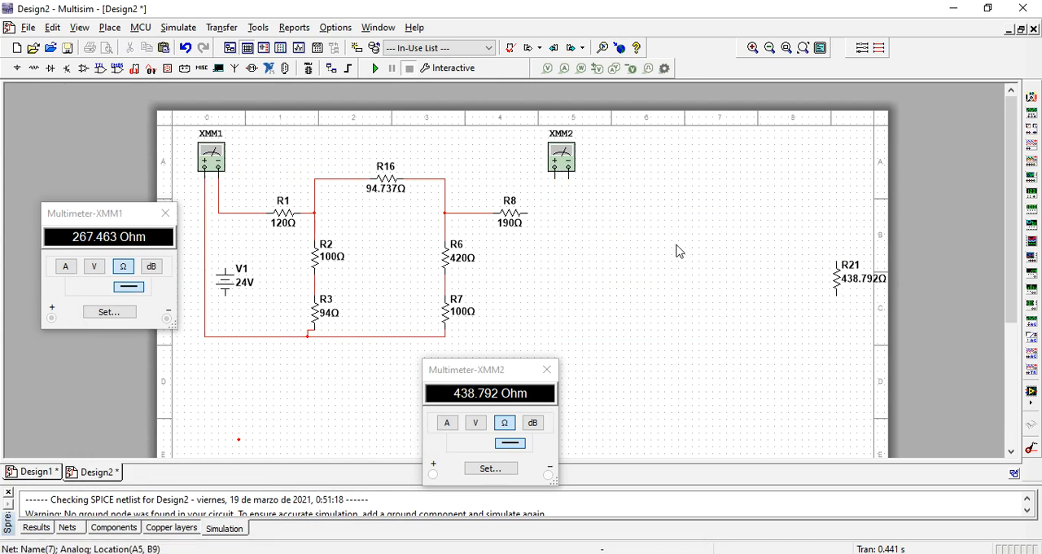
- Wire R21 between R8's free end and R7's lower end, and simulate to recheck the total resistance on XMM1
{"action": "left_click", "coordinate": [834, 262]}
{"action": "left_click", "coordinate": [528, 213]}
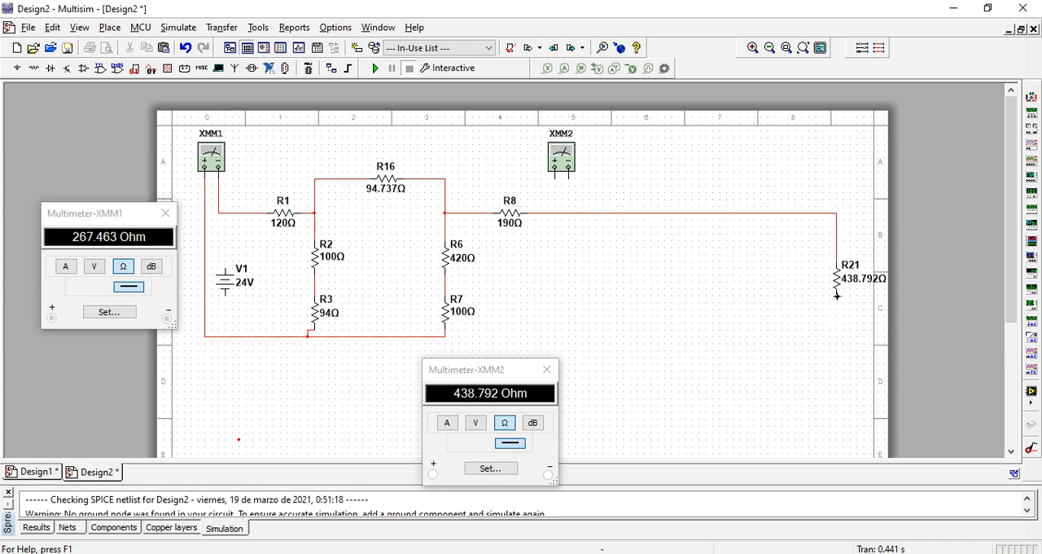
{"action": "left_click", "coordinate": [837, 297]}
{"action": "left_click", "coordinate": [445, 336]}
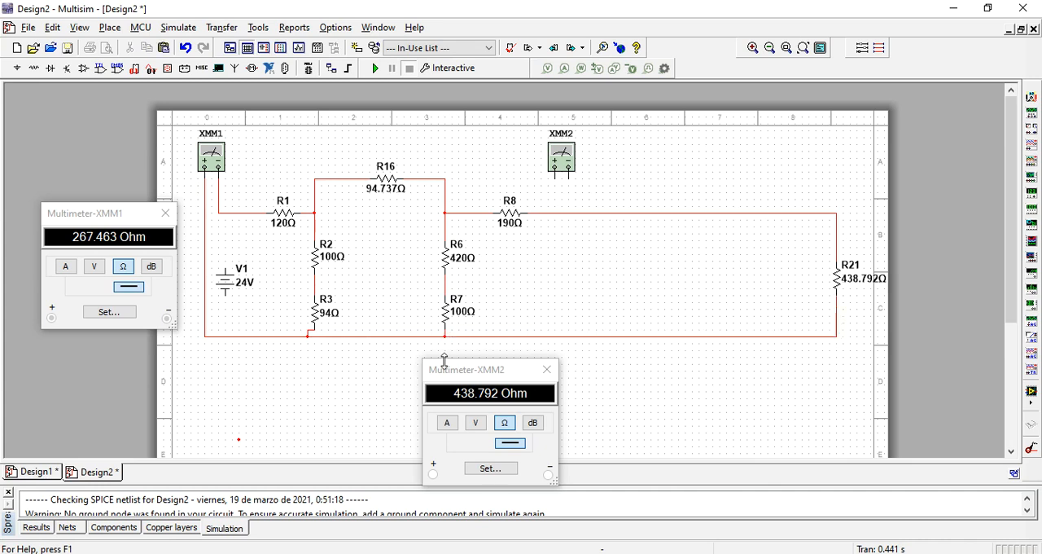
{"action": "left_click", "coordinate": [375, 69]}
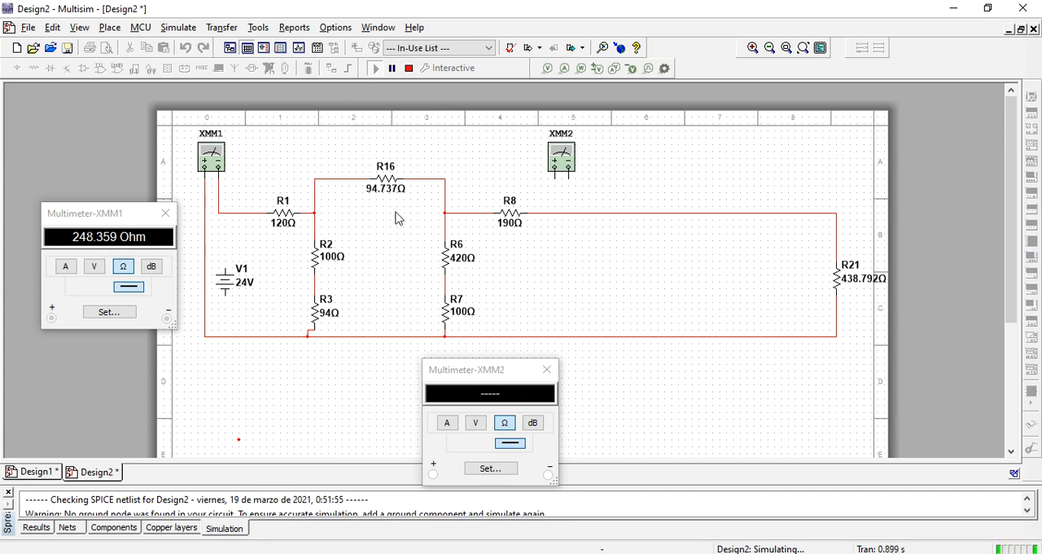
- Stop the simulation and isolate R8 and R21 by deleting their wires to the R6–R7 branch
{"action": "left_click", "coordinate": [409, 70]}
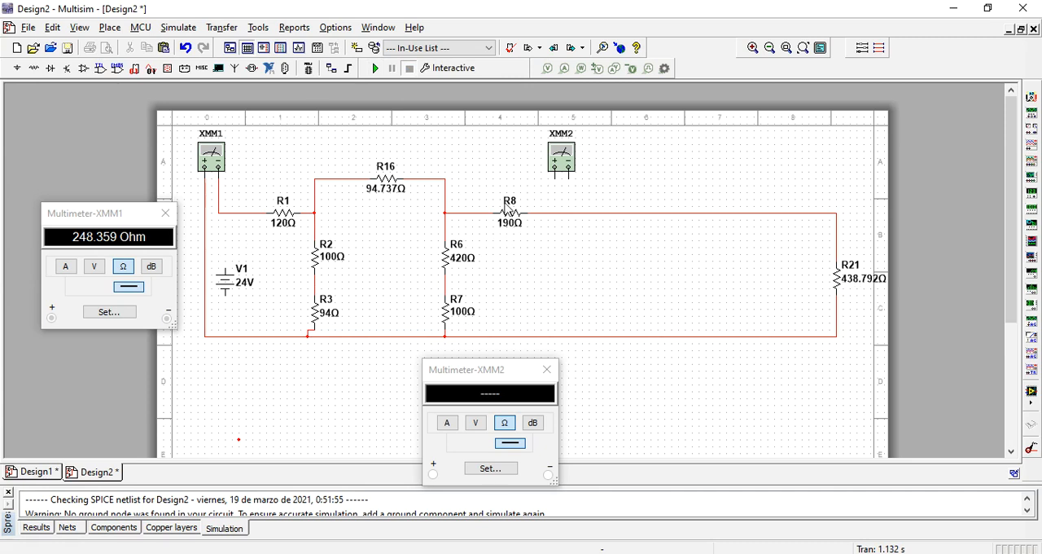
{"action": "left_click", "coordinate": [519, 336]}
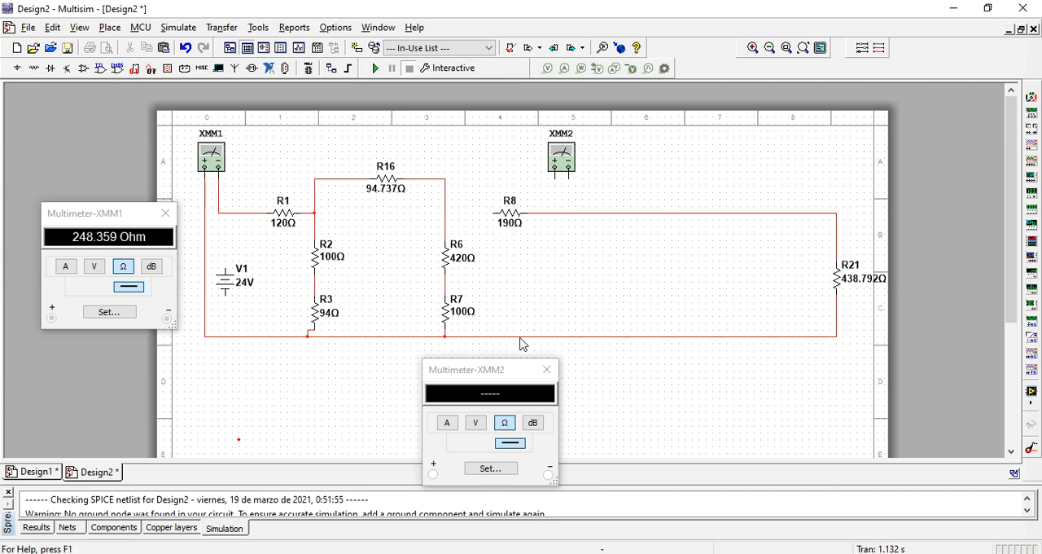
{"action": "key", "text": "Delete"}
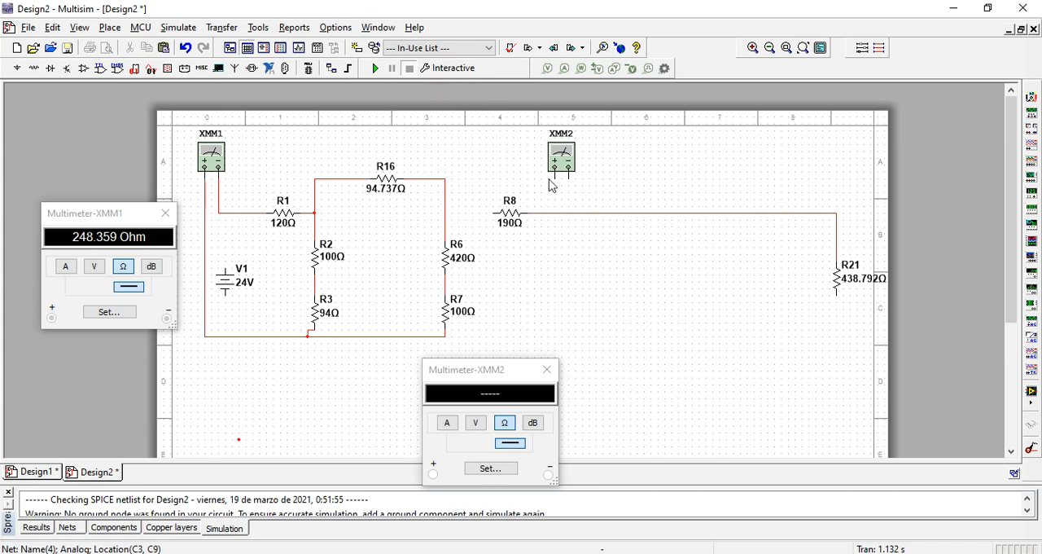
- Wire XMM2's positive terminal to R8's free end and its negative to R21's lower end, and simulate to measure the series pair
{"action": "left_click", "coordinate": [554, 177]}
{"action": "left_click", "coordinate": [555, 213]}
{"action": "left_click", "coordinate": [568, 178]}
{"action": "left_click", "coordinate": [836, 294]}
{"action": "left_click", "coordinate": [375, 70]}
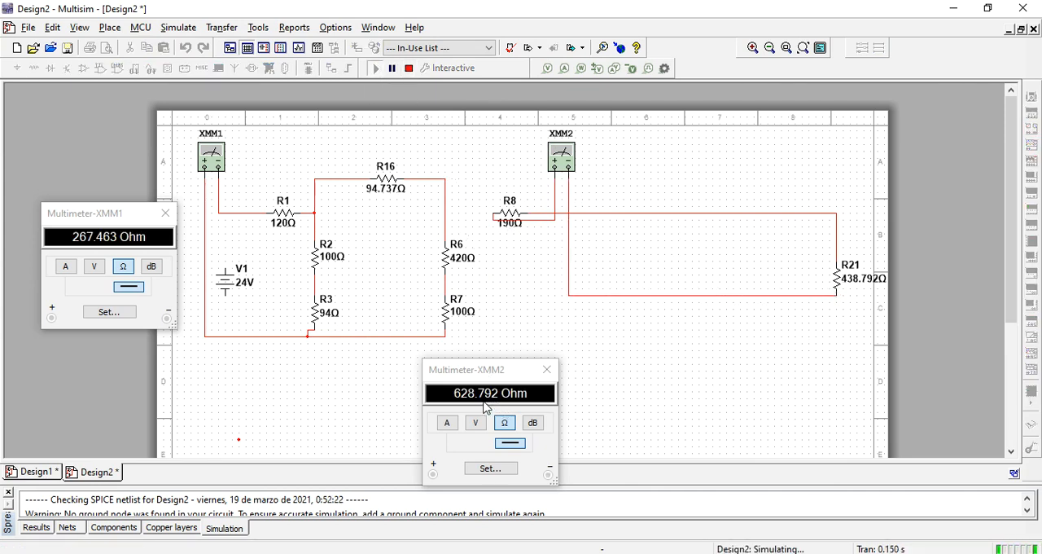
{"action": "left_click", "coordinate": [409, 68]}
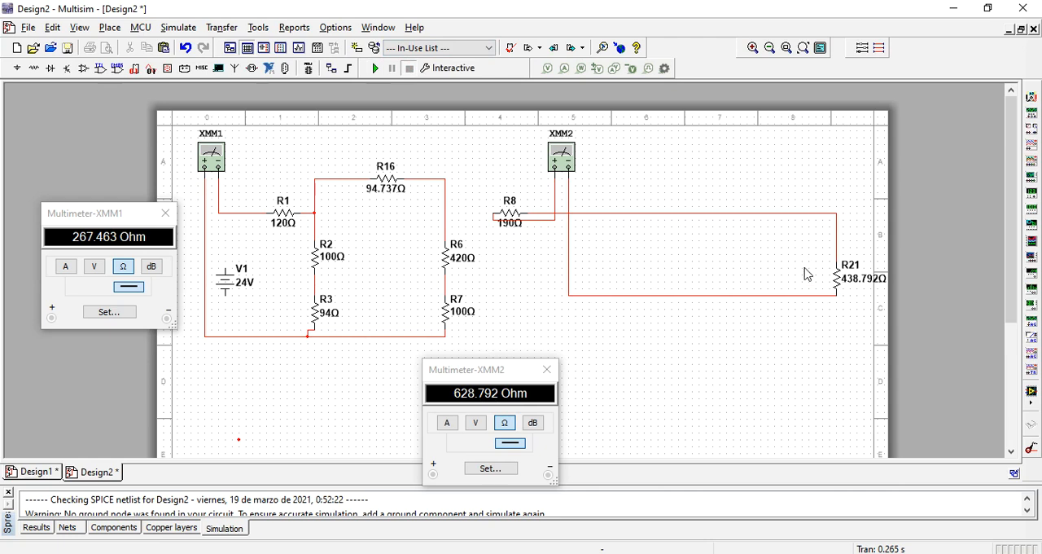
- Turn R21 into R22 with a resistance of 628.792 Ω
{"action": "double_click", "coordinate": [847, 279]}
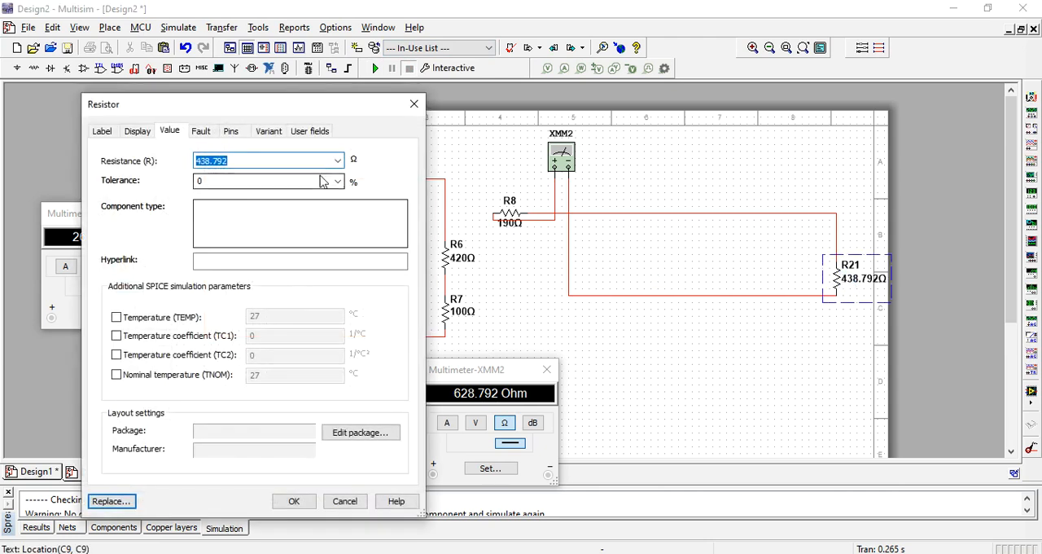
{"action": "type", "text": "628."}
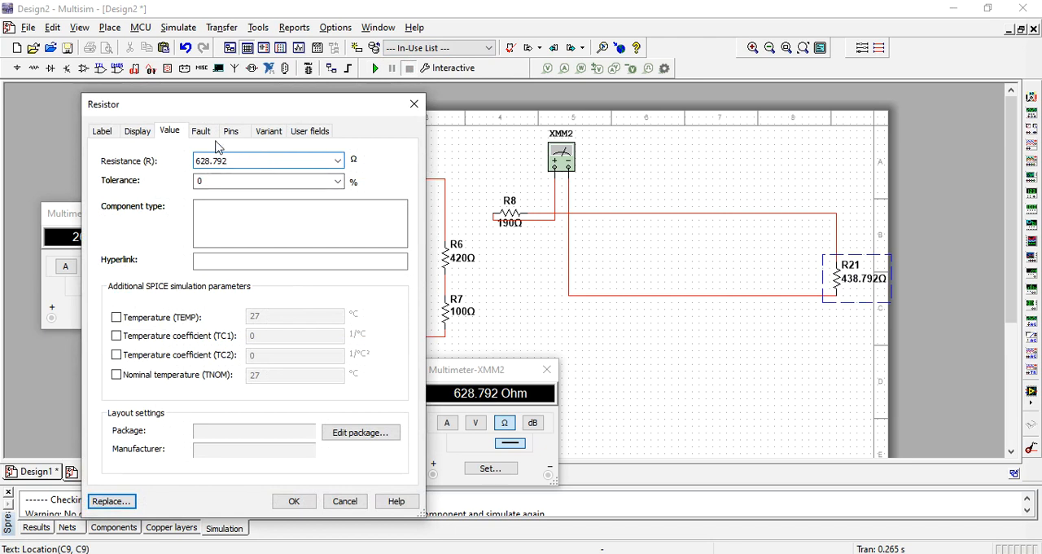
{"action": "left_click", "coordinate": [104, 132]}
{"action": "left_click", "coordinate": [136, 179]}
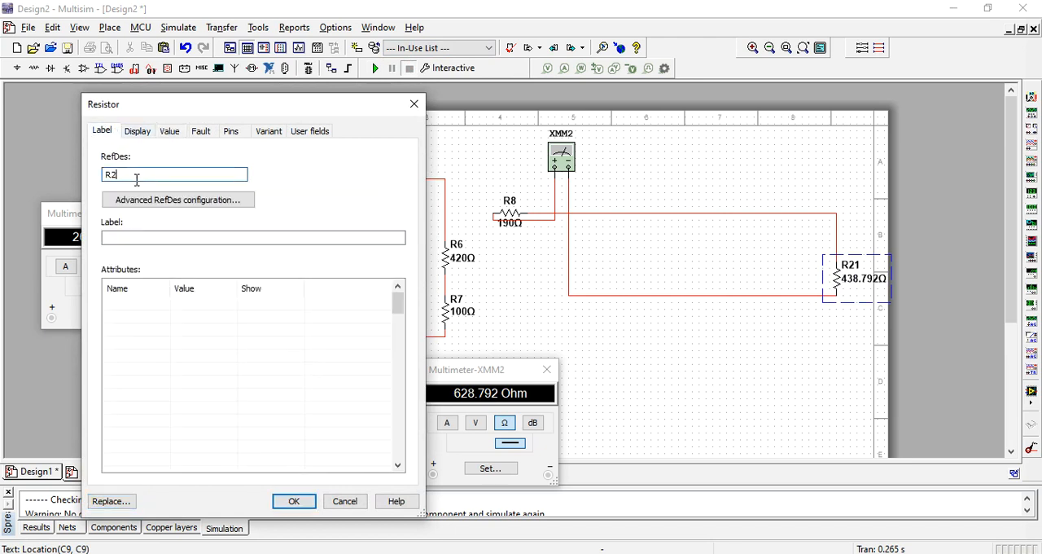
{"action": "left_click", "coordinate": [289, 500]}
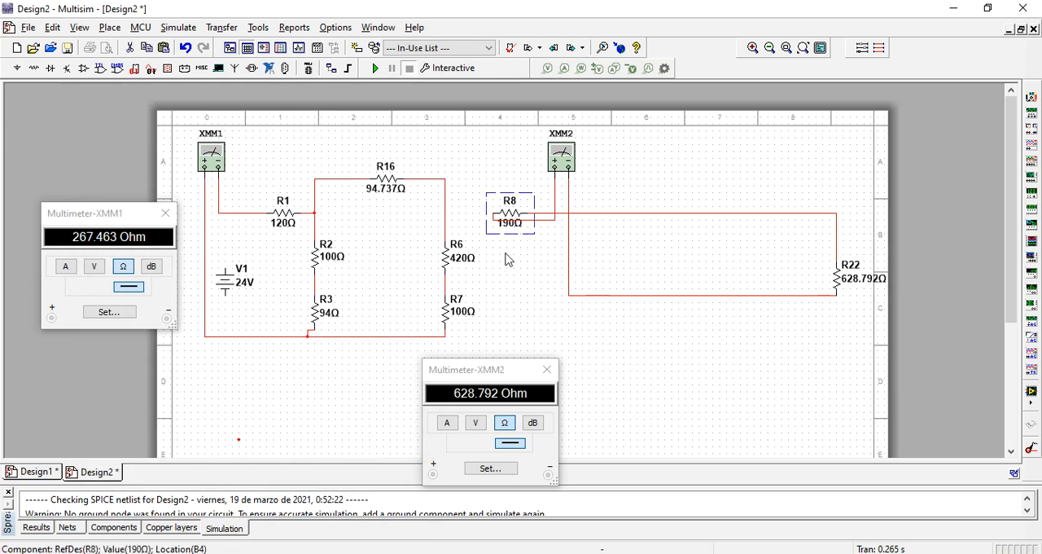
- Delete R8 and the remaining wire between XMM2 and R22
{"action": "key", "text": "Delete"}
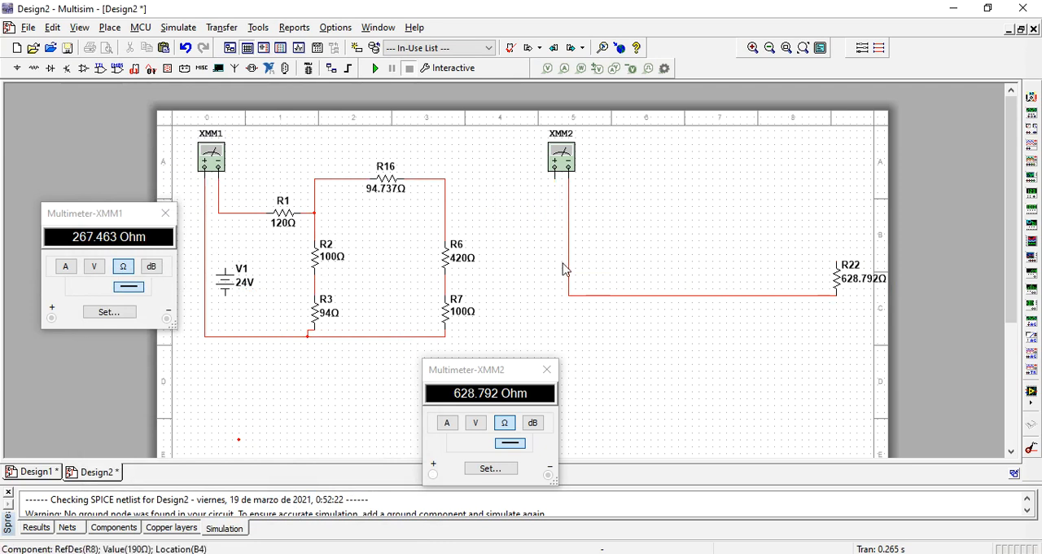
{"action": "left_click", "coordinate": [568, 268]}
{"action": "key", "text": "Delete"}
- Wire R22 between the R16–R6 wire corner and R7's lower end, and simulate to recheck the total resistance on XMM1
{"action": "left_click", "coordinate": [836, 261]}
{"action": "left_click", "coordinate": [444, 179]}
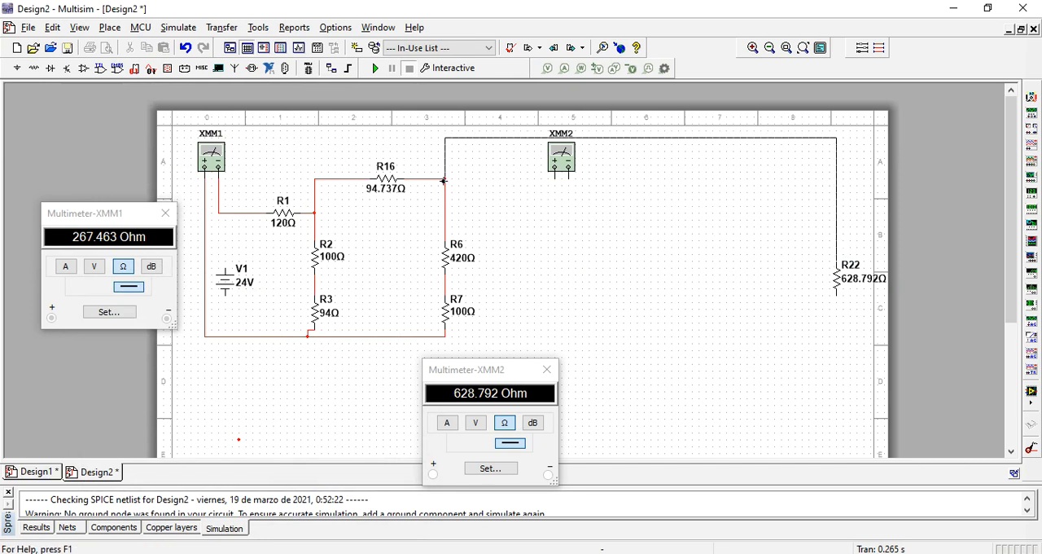
{"action": "left_click", "coordinate": [838, 293]}
{"action": "left_click", "coordinate": [445, 335]}
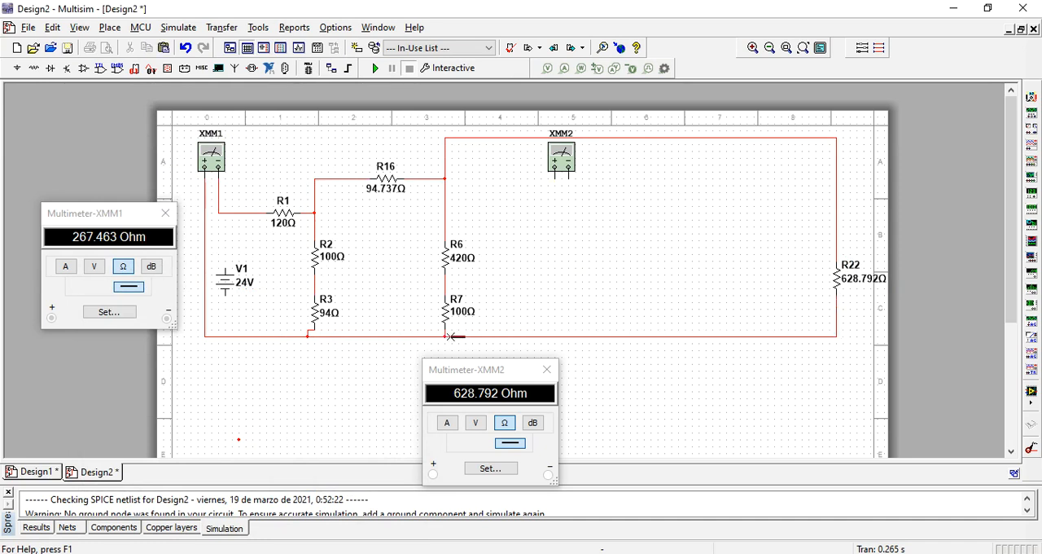
{"action": "left_click", "coordinate": [375, 70]}
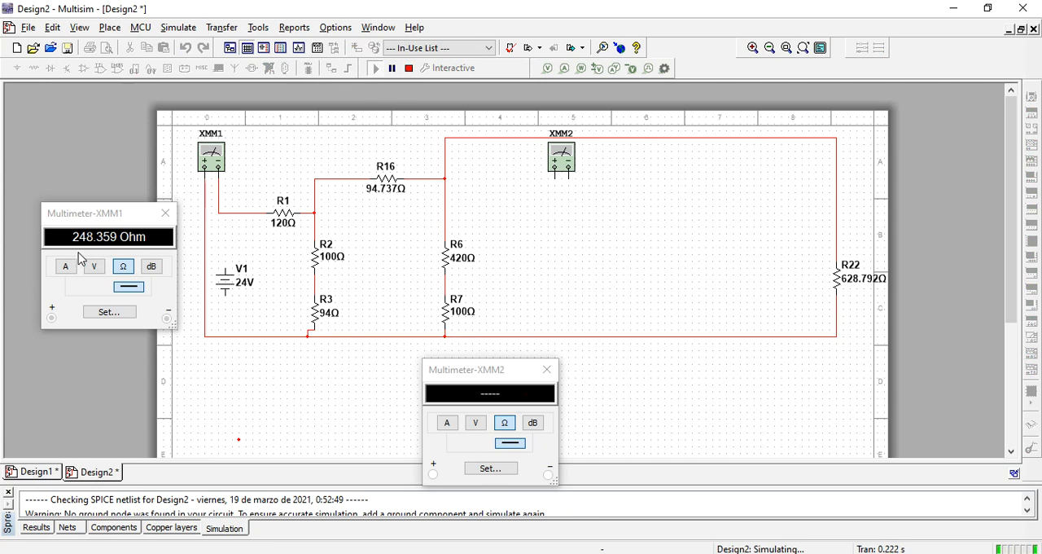
- Stop the simulation and isolate the R6–R7–R22 loop by deleting its wires to R16 and R3
{"action": "left_click", "coordinate": [409, 69]}
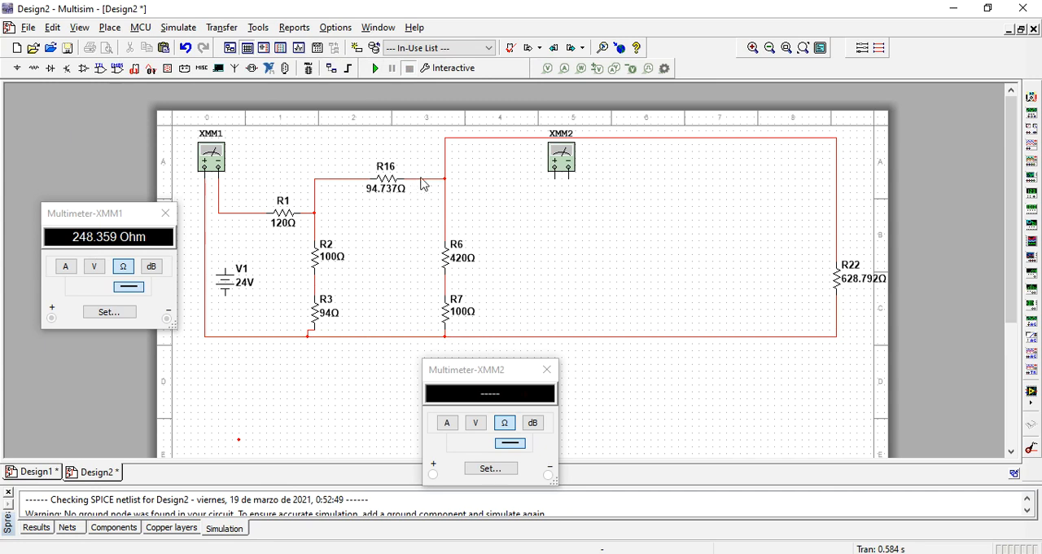
{"action": "left_click", "coordinate": [408, 337]}
{"action": "key", "text": "Delete"}
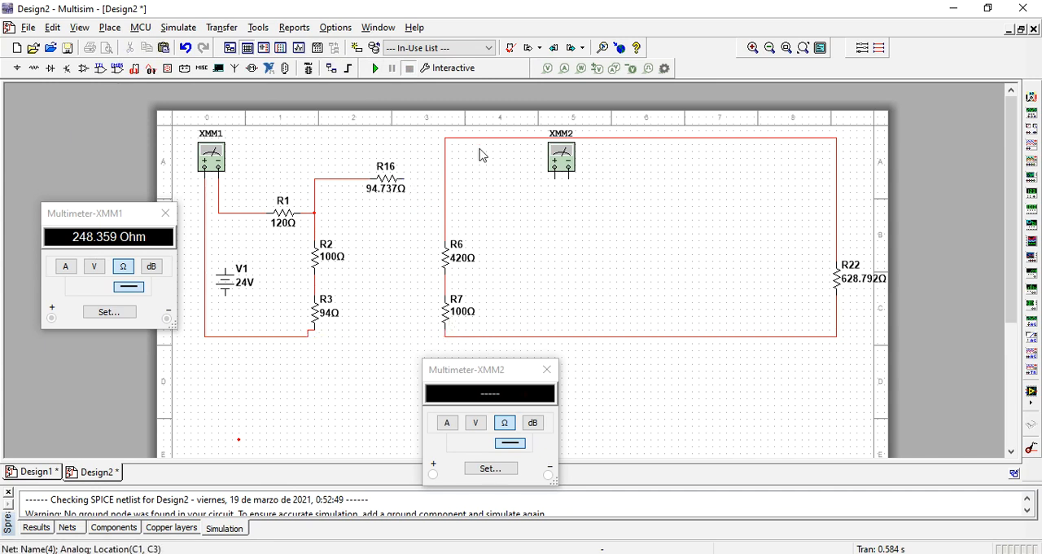
- Wire XMM2's positive terminal to the top of the R6–R7–R22 loop and its negative to the bottom, and simulate to measure it
{"action": "left_click", "coordinate": [555, 174]}
{"action": "left_click", "coordinate": [494, 140]}
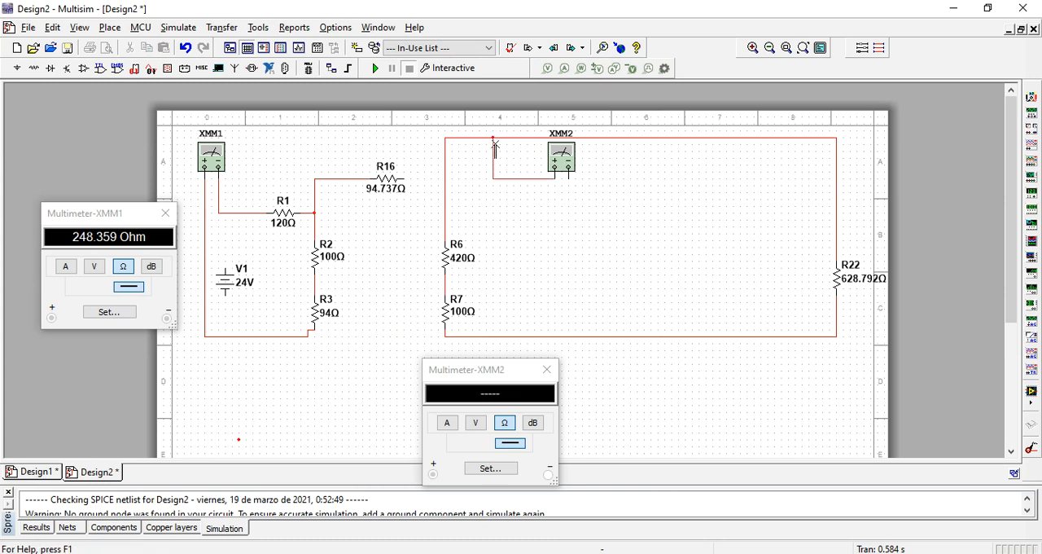
{"action": "left_click", "coordinate": [569, 177]}
{"action": "left_click", "coordinate": [574, 335]}
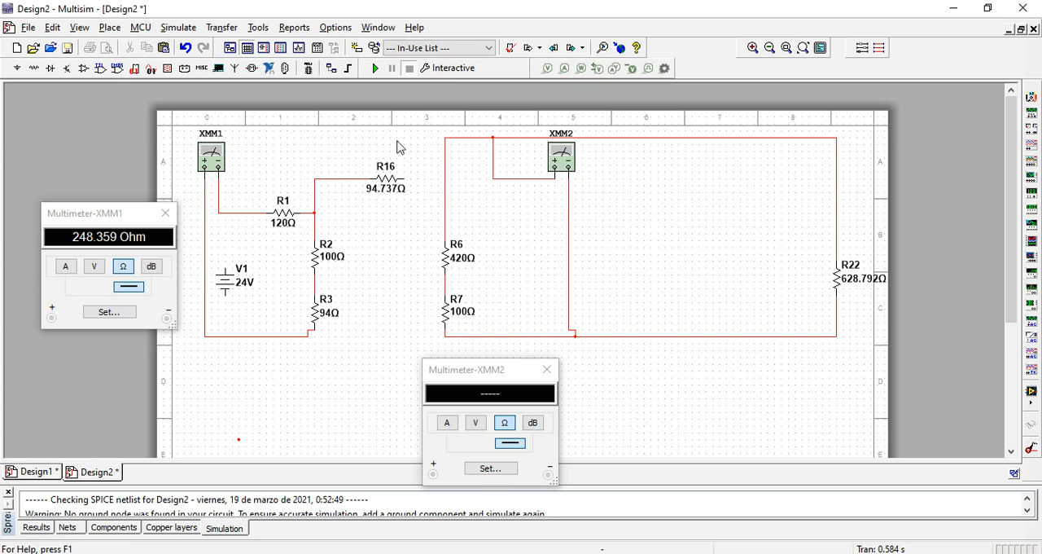
{"action": "left_click", "coordinate": [373, 73]}
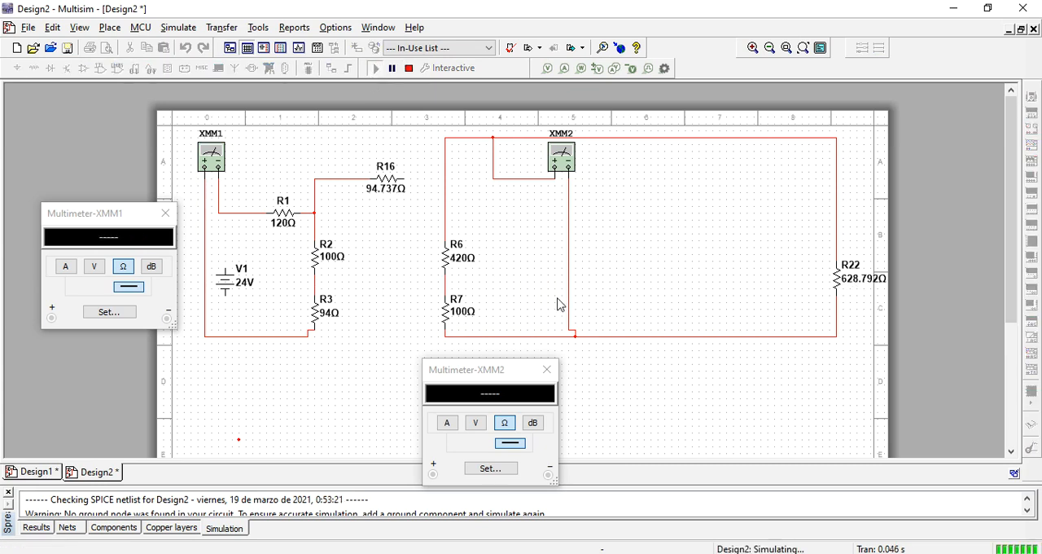
{"action": "left_click", "coordinate": [409, 69]}
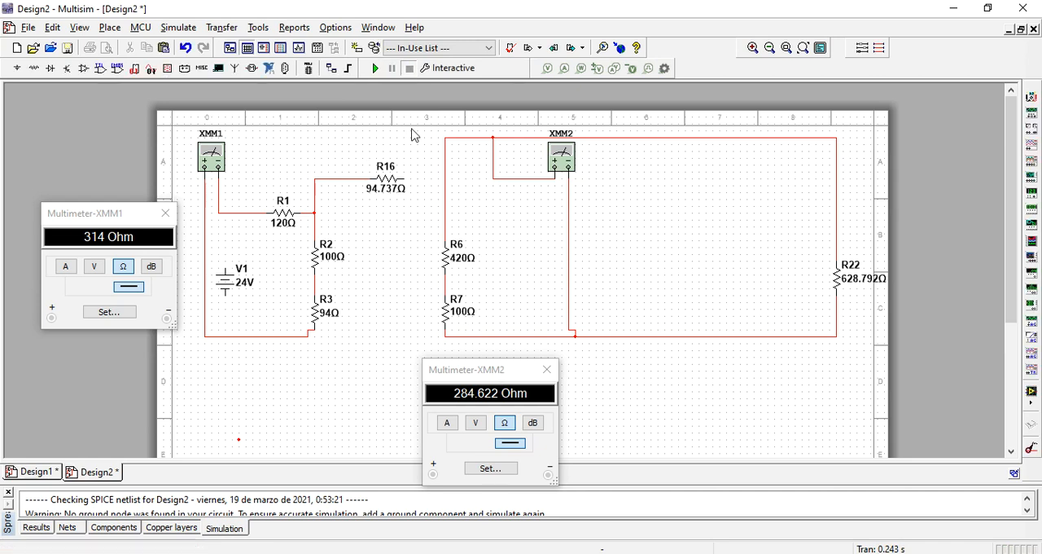
- Turn R22 into R23 with a resistance of 284.622 Ω
{"action": "double_click", "coordinate": [847, 287]}
{"action": "left_click", "coordinate": [144, 175]}
{"action": "key", "text": "BackSpace"}
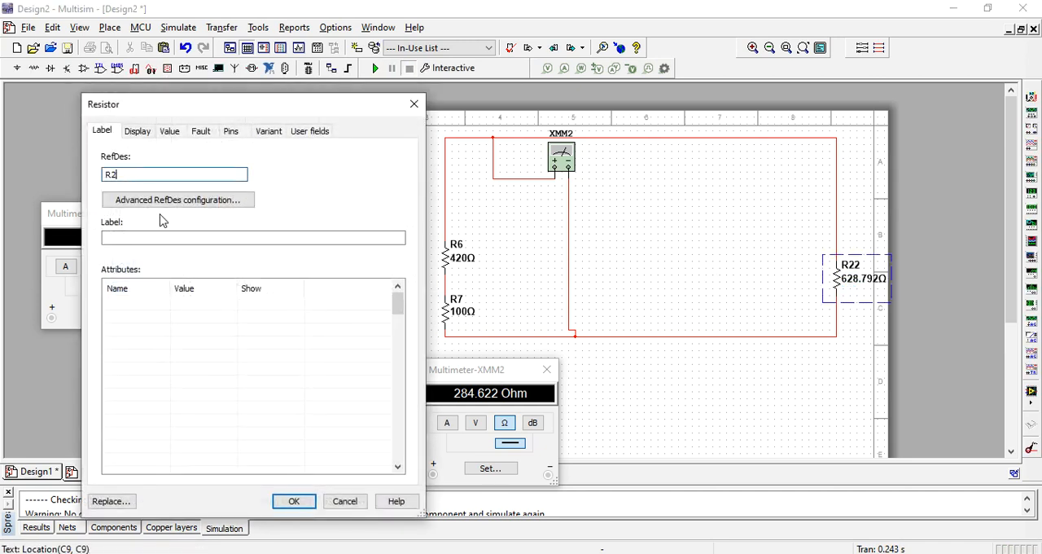
{"action": "left_click", "coordinate": [170, 131]}
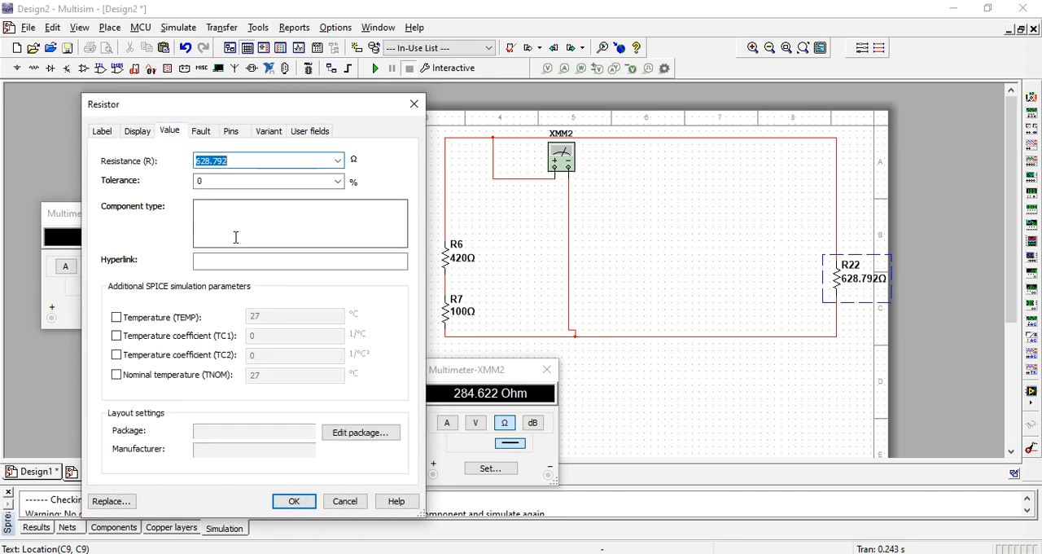
{"action": "type", "text": "284"}
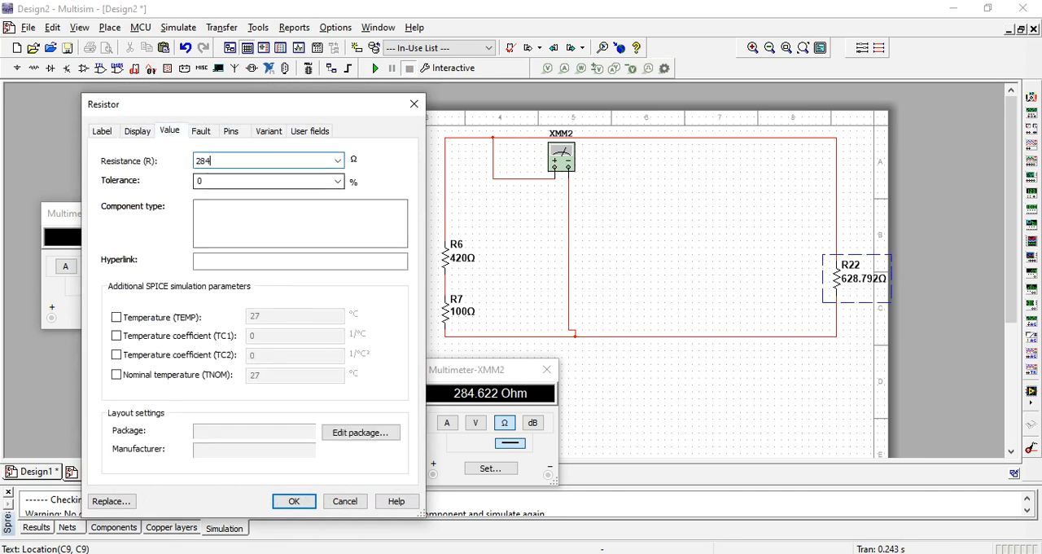
{"action": "type", "text": ".622"}
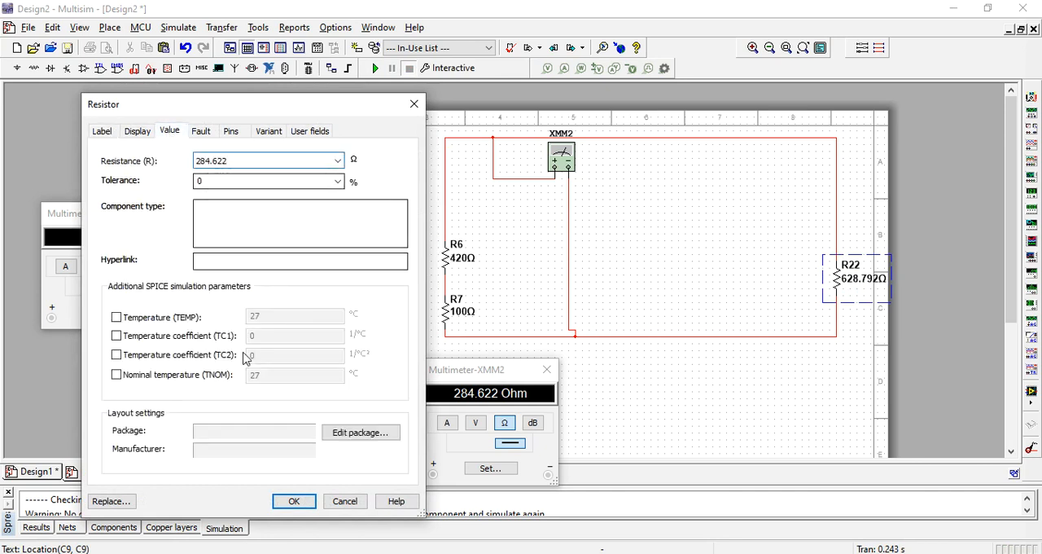
{"action": "left_click", "coordinate": [301, 500]}
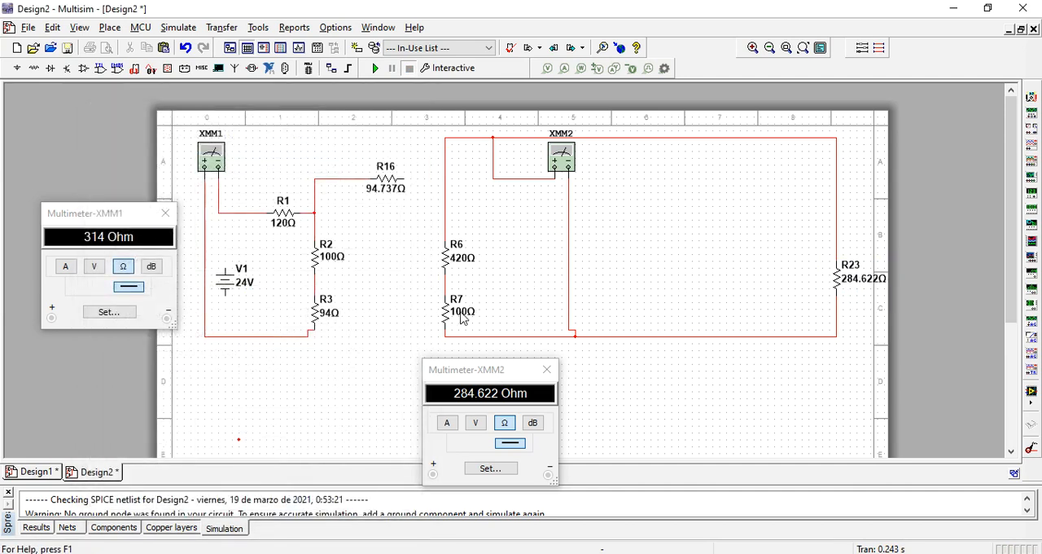
- Delete R7, R6 and the wires connecting XMM2 to R23
{"action": "left_click", "coordinate": [450, 309]}
{"action": "key", "text": "Delete"}
{"action": "left_click", "coordinate": [444, 259]}
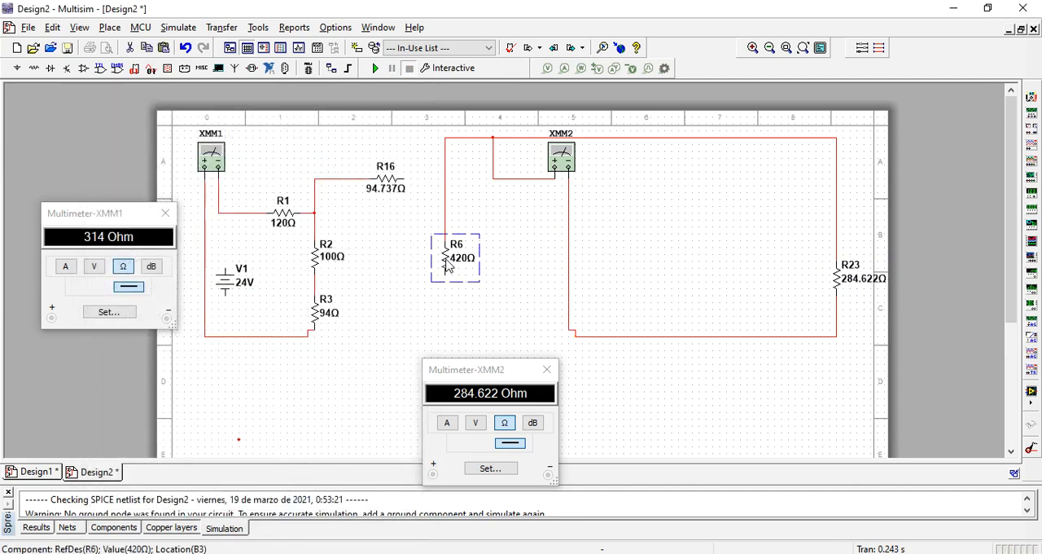
{"action": "key", "text": "Delete"}
{"action": "left_click", "coordinate": [513, 178]}
{"action": "key", "text": "Delete"}
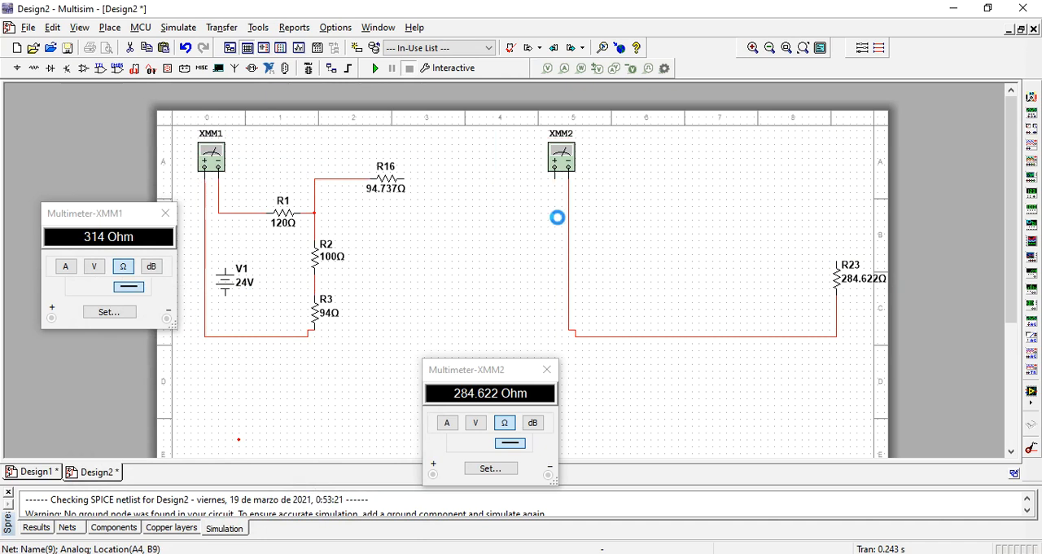
{"action": "left_click", "coordinate": [570, 228]}
{"action": "key", "text": "Delete"}
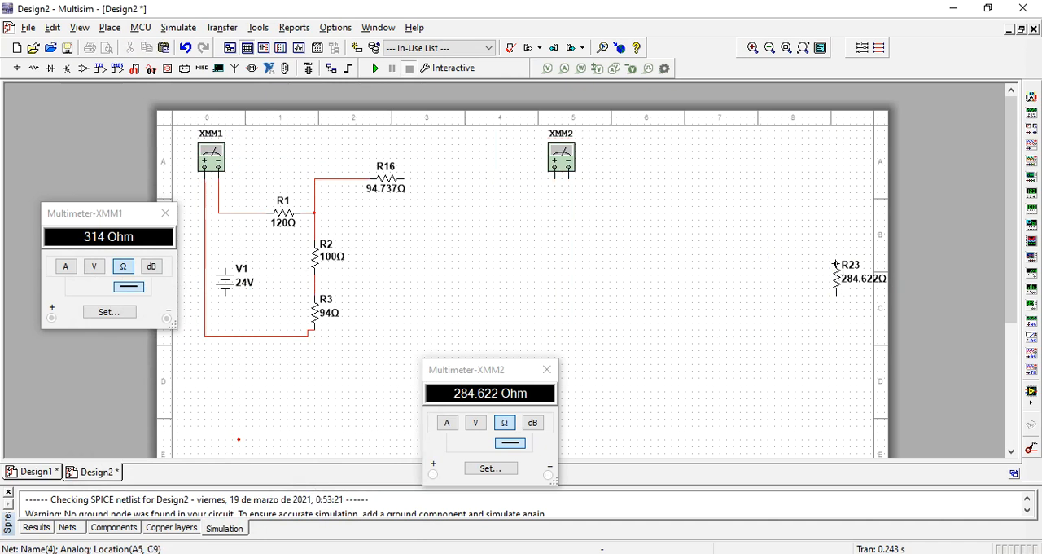
- Wire R23 between R16's free end and R3's lower end, and simulate to recheck the total resistance on XMM1
{"action": "left_click", "coordinate": [836, 262]}
{"action": "left_click", "coordinate": [407, 177]}
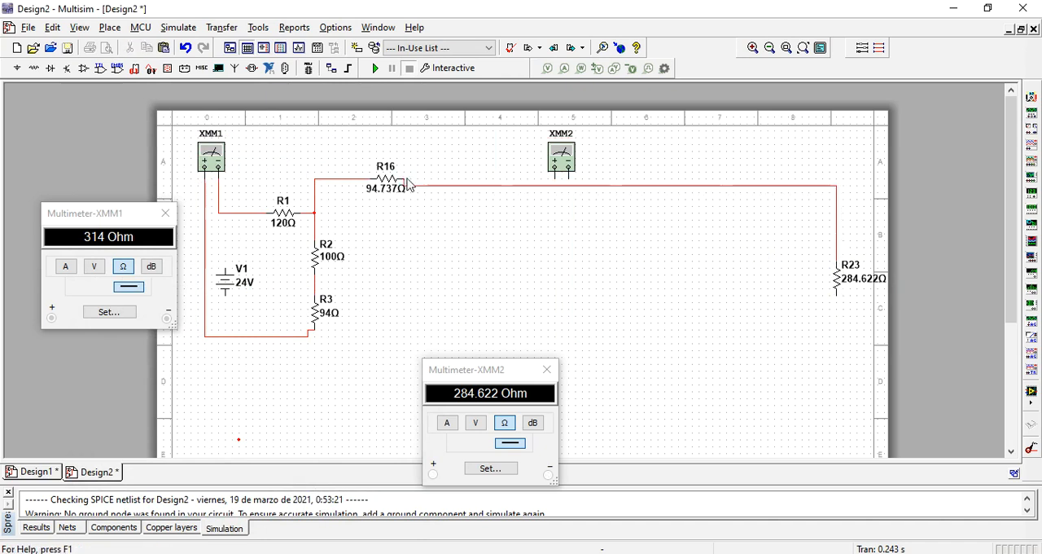
{"action": "left_click", "coordinate": [837, 297]}
{"action": "left_click", "coordinate": [309, 336]}
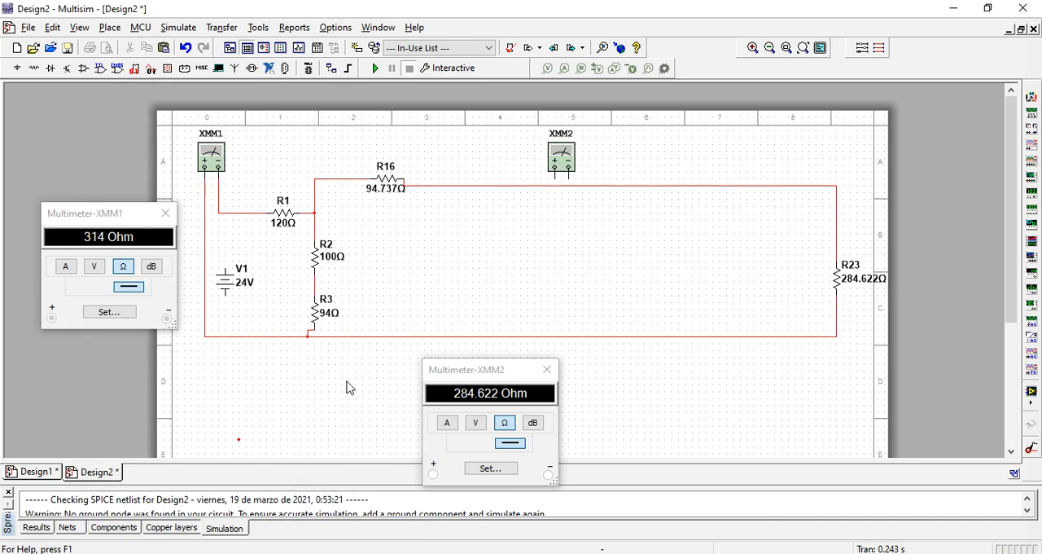
{"action": "left_click", "coordinate": [377, 70]}
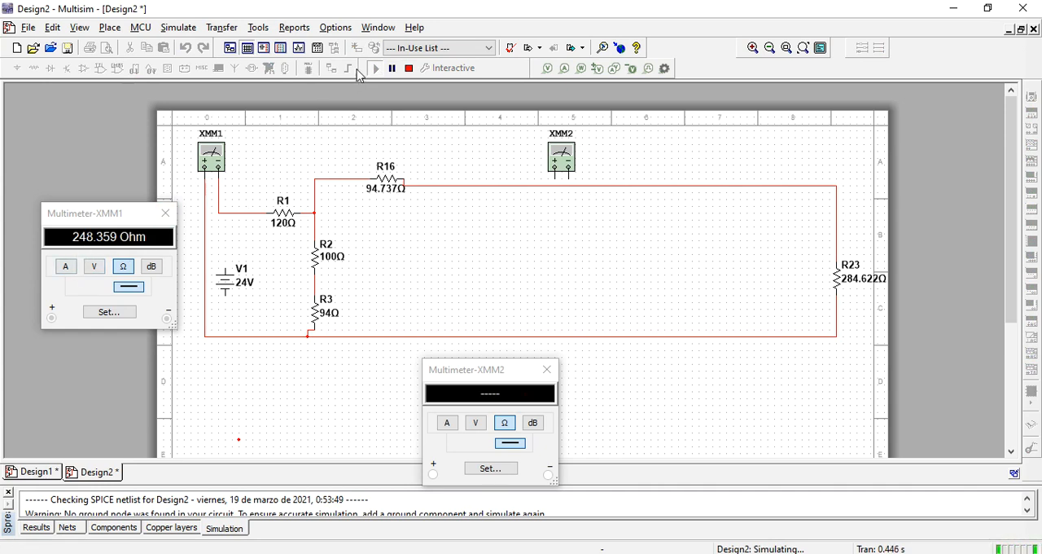
- Stop the simulation and isolate R16 and R23 by deleting their wires to the R1–R2 node and R3
{"action": "left_click", "coordinate": [409, 68]}
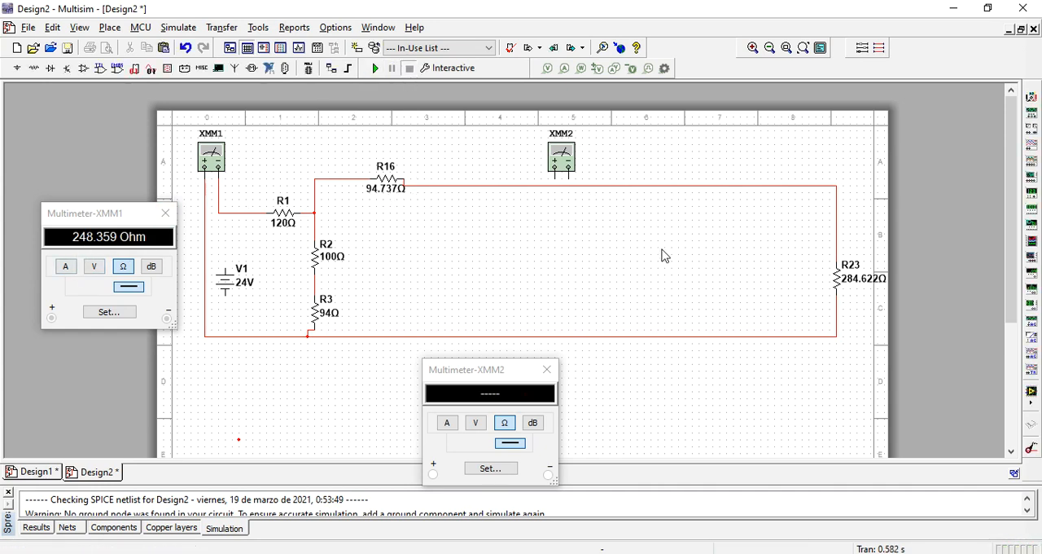
{"action": "left_click", "coordinate": [320, 187]}
{"action": "key", "text": "Delete"}
{"action": "left_click", "coordinate": [395, 338]}
{"action": "key", "text": "Delete"}
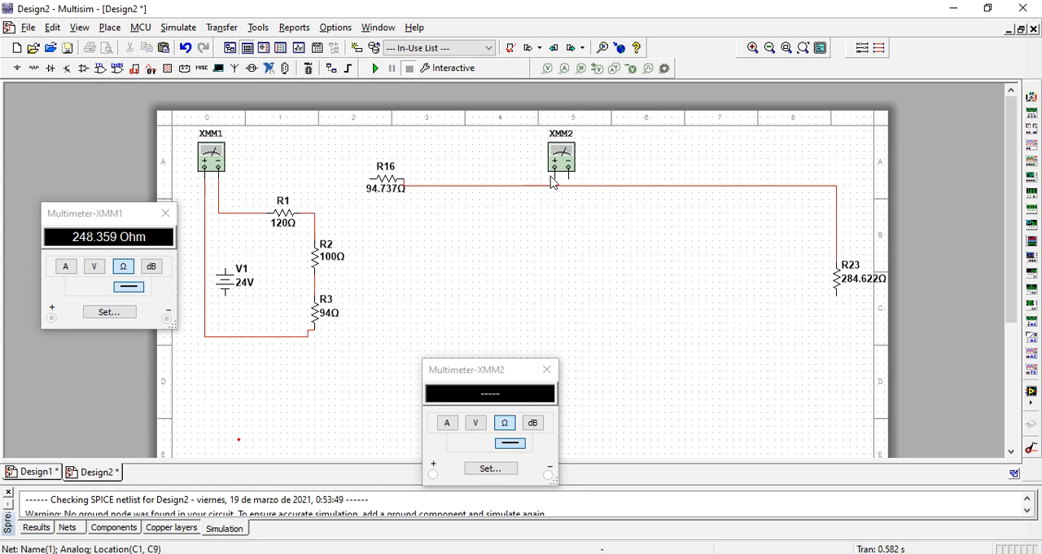
- Wire XMM2's positive terminal to R16's free end and its negative to R23's lower end
{"action": "left_click", "coordinate": [555, 177]}
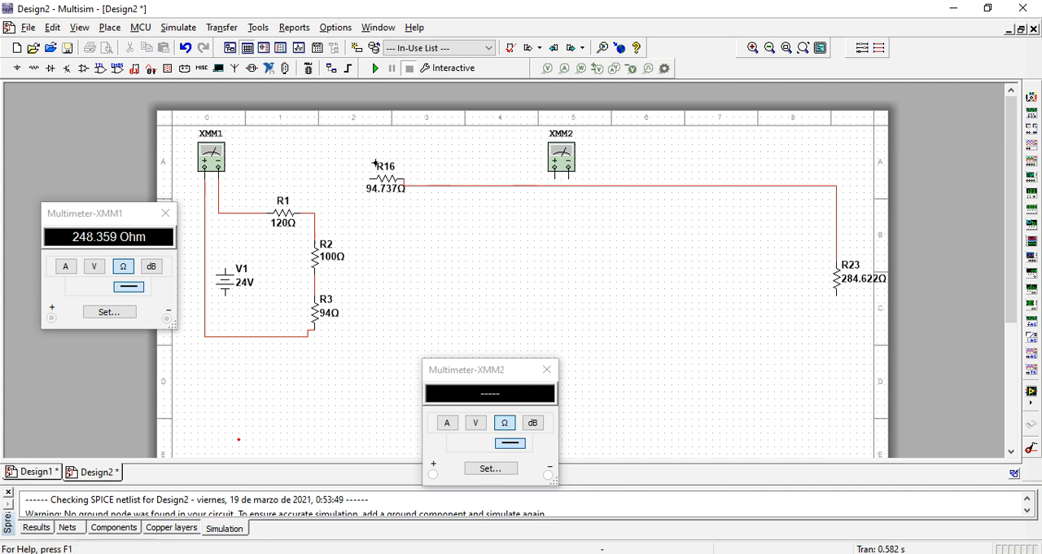
{"action": "left_click", "coordinate": [370, 179]}
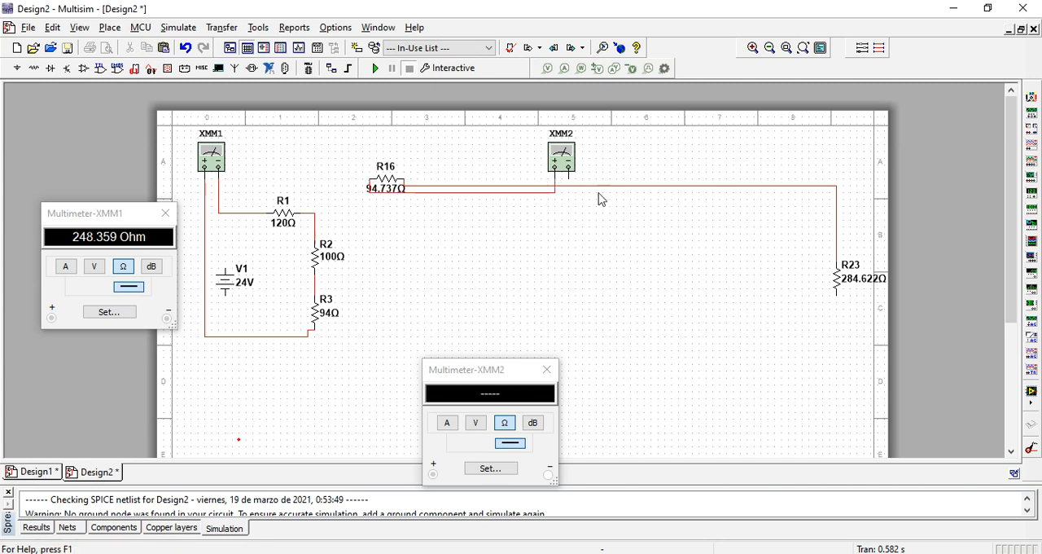
{"action": "left_click", "coordinate": [568, 177]}
{"action": "left_click", "coordinate": [836, 293]}
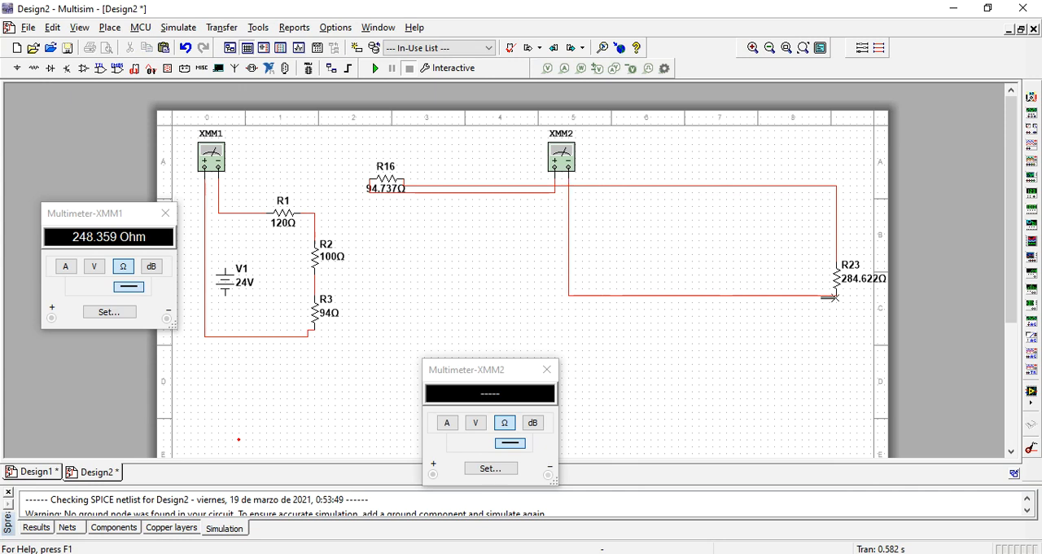
- Simulate to measure R16 and R23 in series on XMM2, and change R23 to 379.359 Ω with the designator R24
{"action": "left_click", "coordinate": [376, 69]}
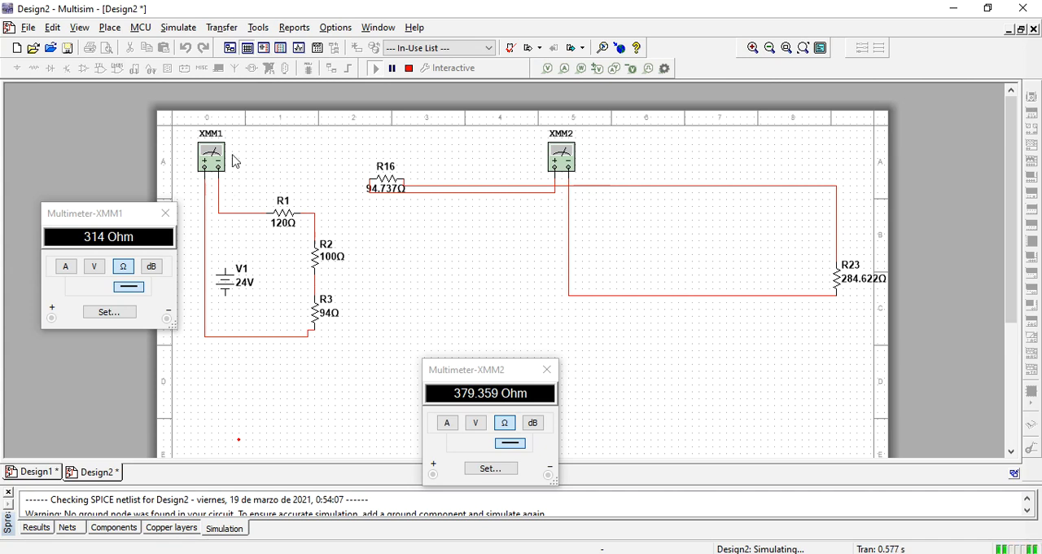
{"action": "double_click", "coordinate": [845, 277]}
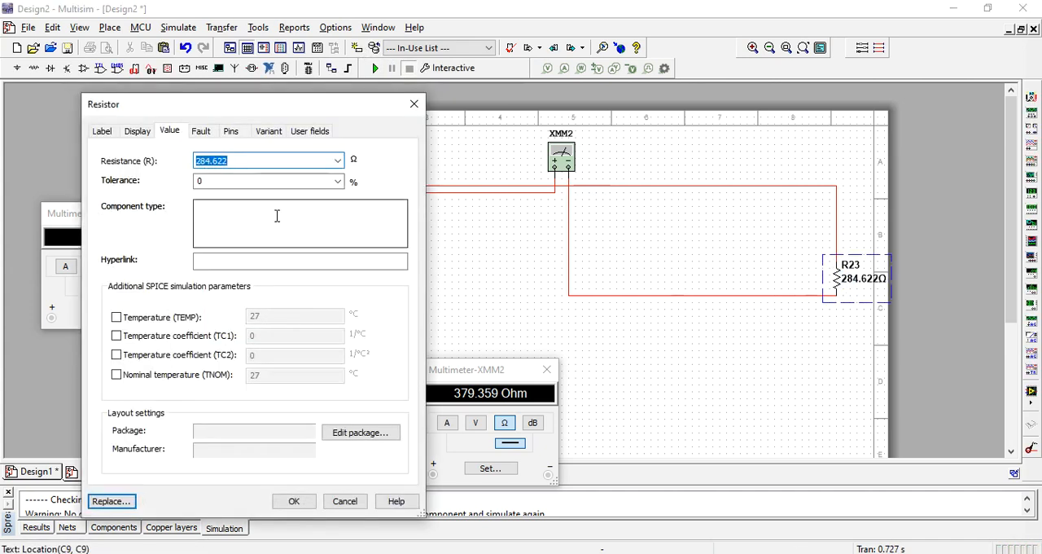
{"action": "type", "text": "379.359"}
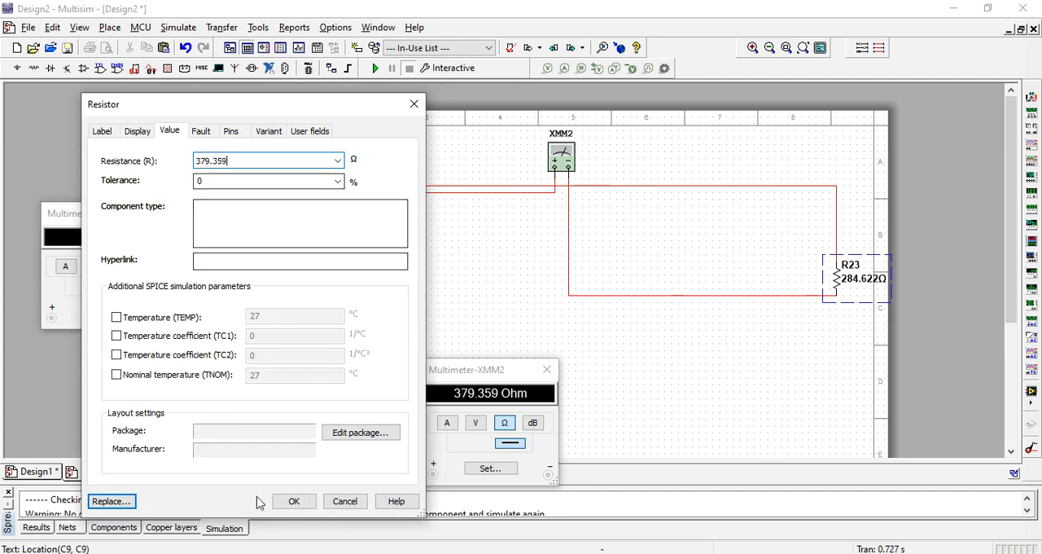
{"action": "left_click", "coordinate": [101, 132]}
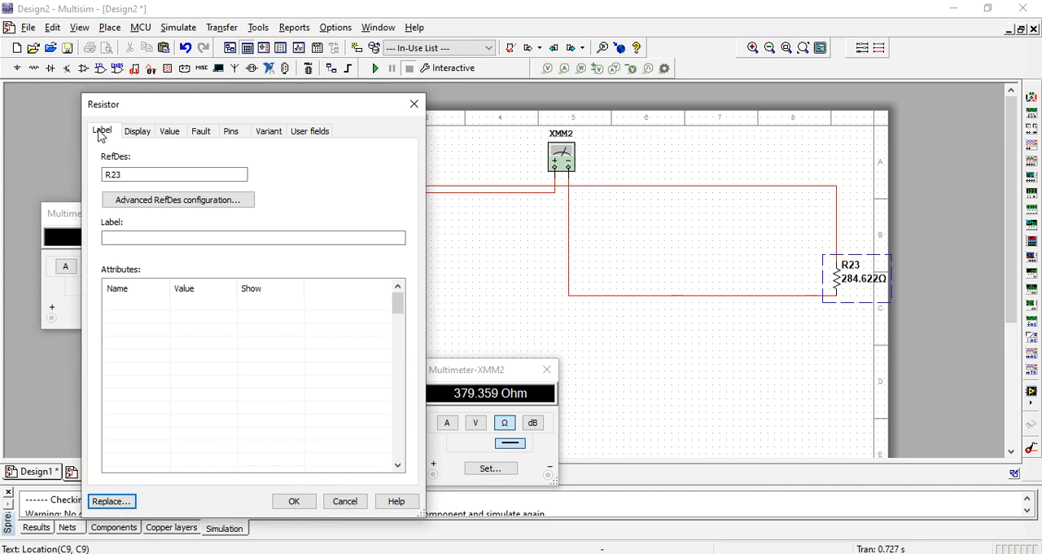
{"action": "left_click", "coordinate": [161, 174]}
{"action": "key", "text": "BackSpace"}
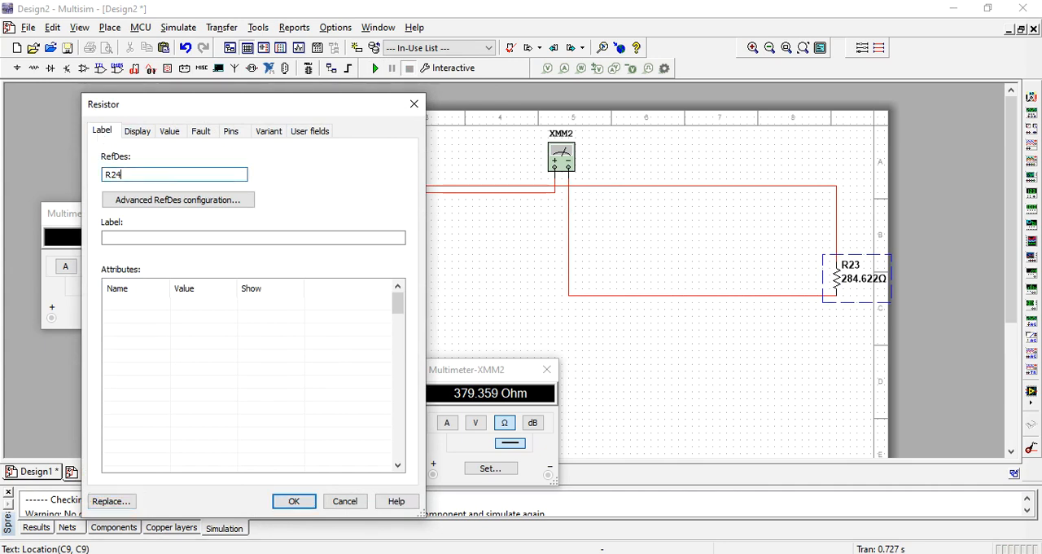
{"action": "left_click", "coordinate": [293, 501]}
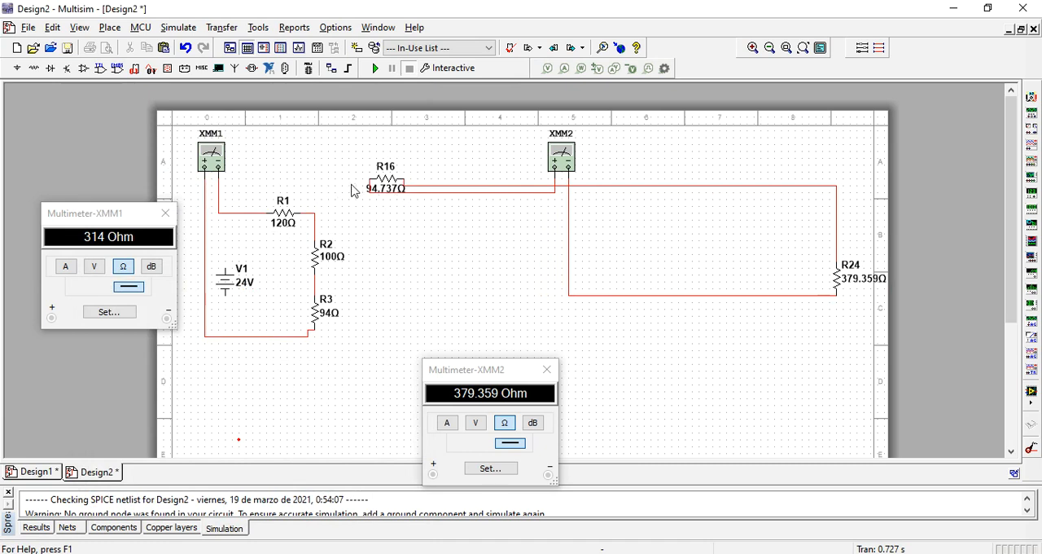
- Delete R16 and the remaining wire between XMM2's negative terminal and R24
{"action": "left_click", "coordinate": [380, 189]}
{"action": "key", "text": "Delete"}
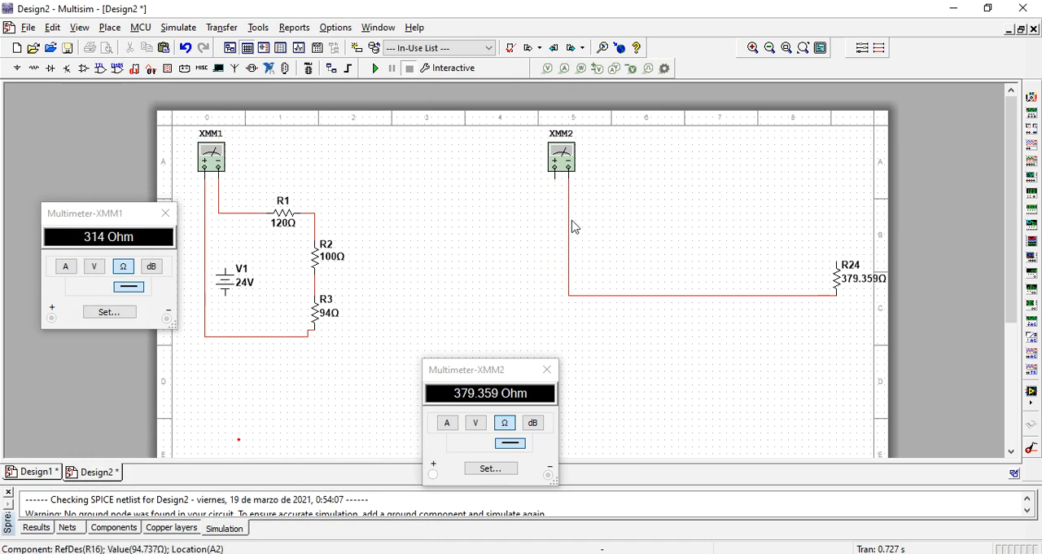
{"action": "left_click", "coordinate": [567, 225]}
{"action": "key", "text": "Delete"}
- Wire R24 between the R1–R2 node and R3's lower end, and simulate to recheck the total resistance on XMM1
{"action": "left_click", "coordinate": [836, 267]}
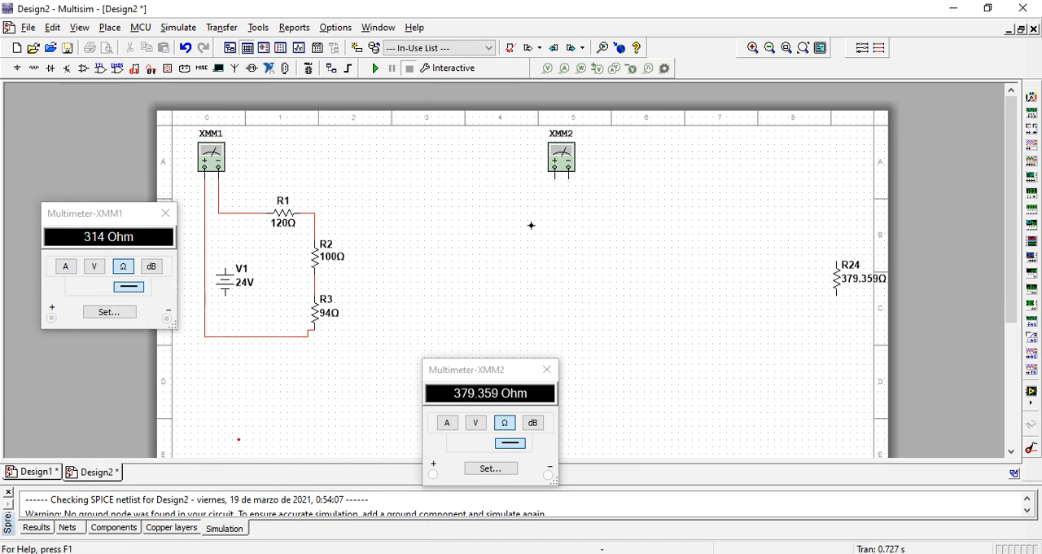
{"action": "left_click", "coordinate": [316, 213]}
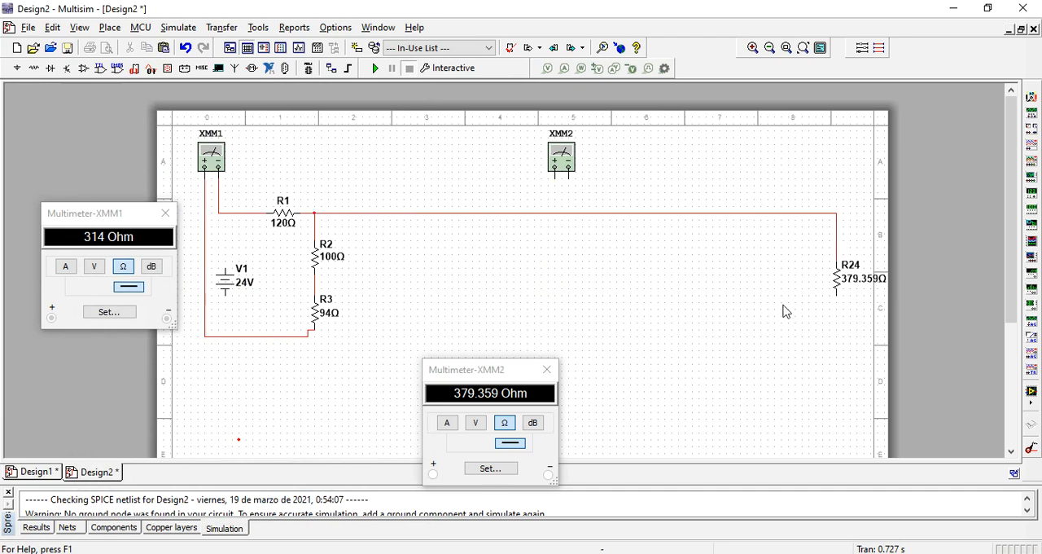
{"action": "left_click", "coordinate": [837, 293]}
{"action": "left_click", "coordinate": [314, 336]}
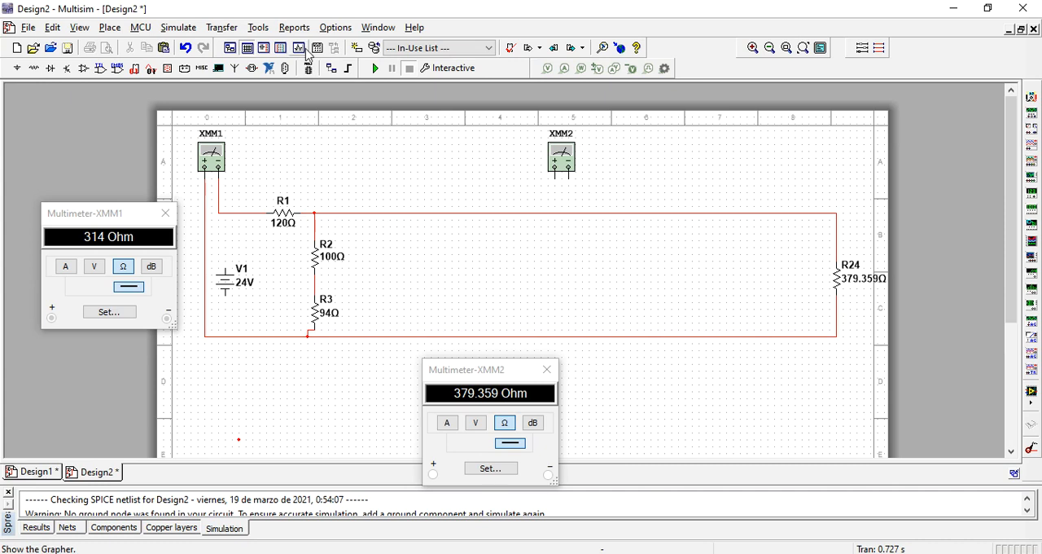
{"action": "left_click", "coordinate": [375, 68]}
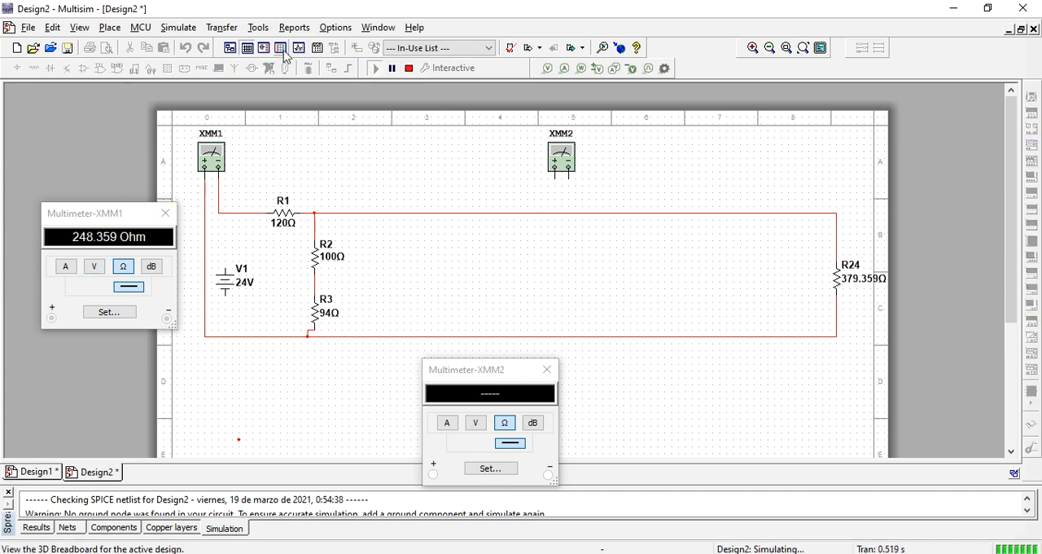
- Stop the simulation and isolate R2, R3 and R24 by deleting their wires to R1 and XMM1's positive terminal
{"action": "left_click", "coordinate": [409, 68]}
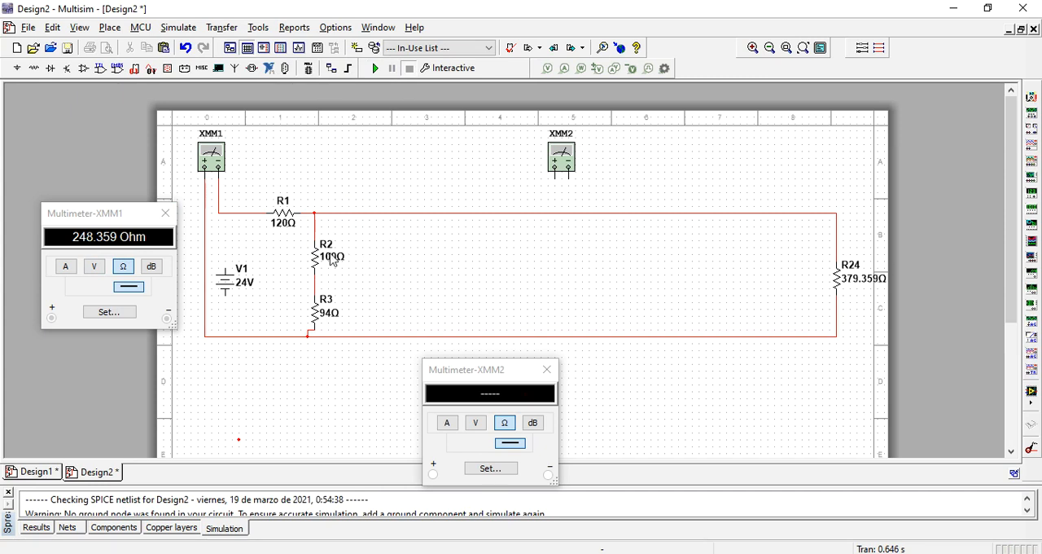
{"action": "left_click", "coordinate": [308, 213]}
{"action": "key", "text": "Delete"}
{"action": "left_click", "coordinate": [281, 337]}
{"action": "key", "text": "Delete"}
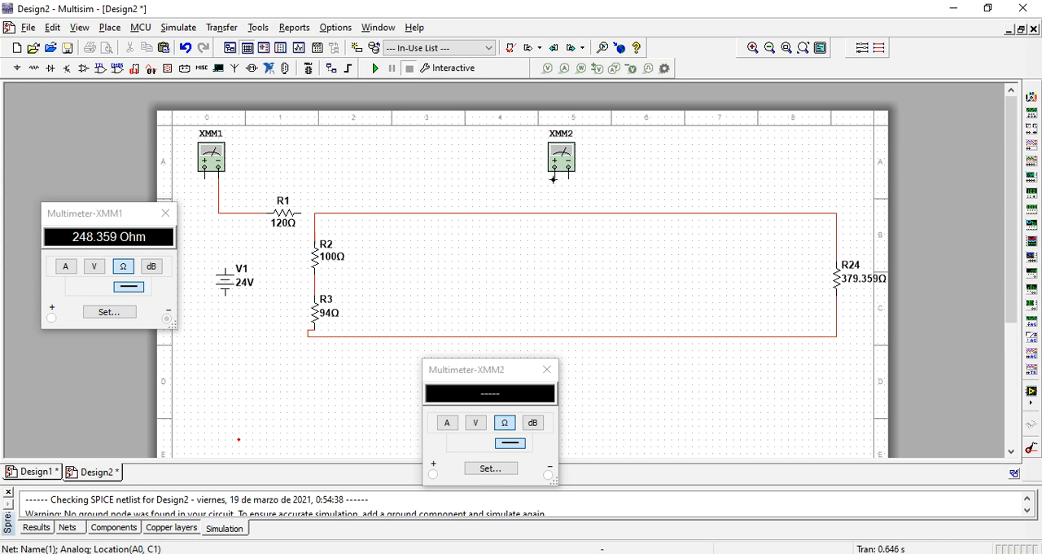
- Wire XMM2 across the parallel branches of R2–R3 and R24, and run the simulation to measure their equivalent resistance
{"action": "left_click", "coordinate": [545, 211]}
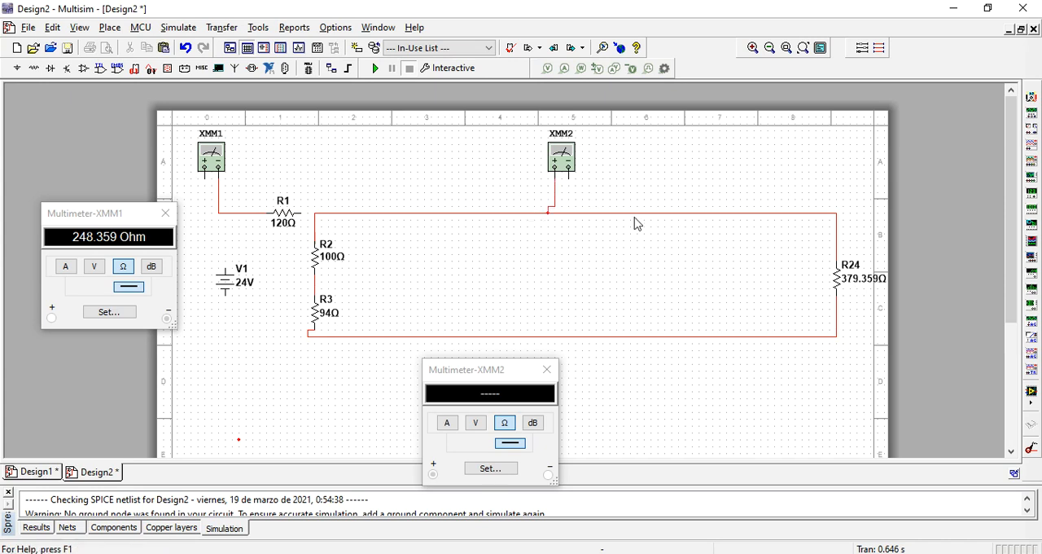
{"action": "left_click", "coordinate": [568, 180]}
{"action": "left_click", "coordinate": [556, 333]}
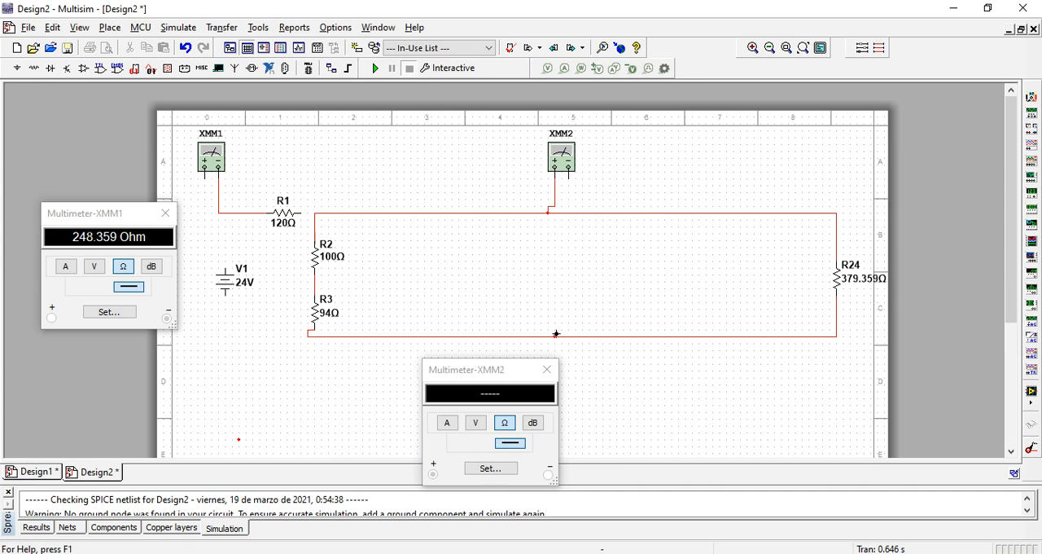
{"action": "left_click", "coordinate": [375, 69]}
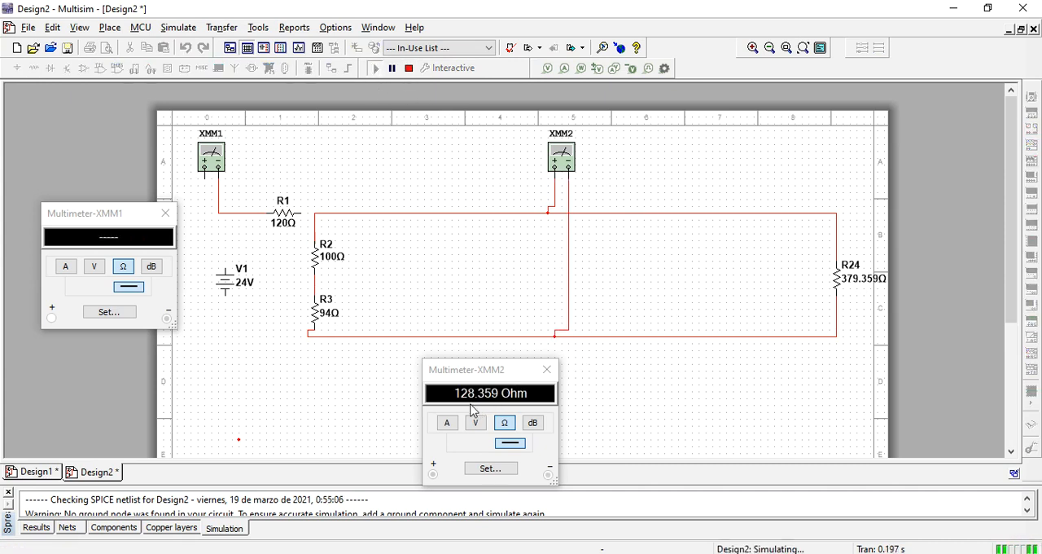
{"action": "left_click", "coordinate": [409, 69]}
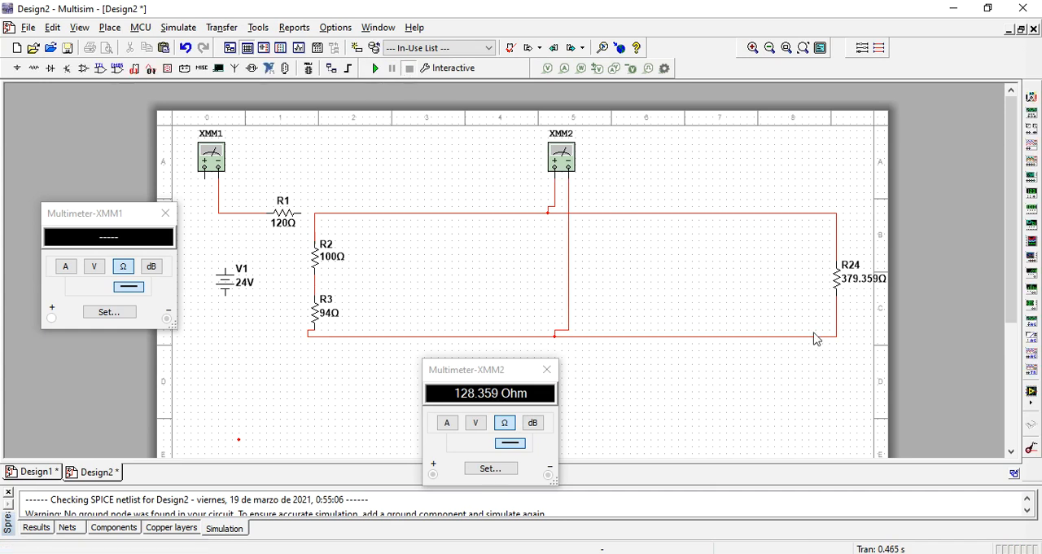
- Change R24's designator to R25 and its resistance to 128.359 Ω
{"action": "double_click", "coordinate": [840, 291]}
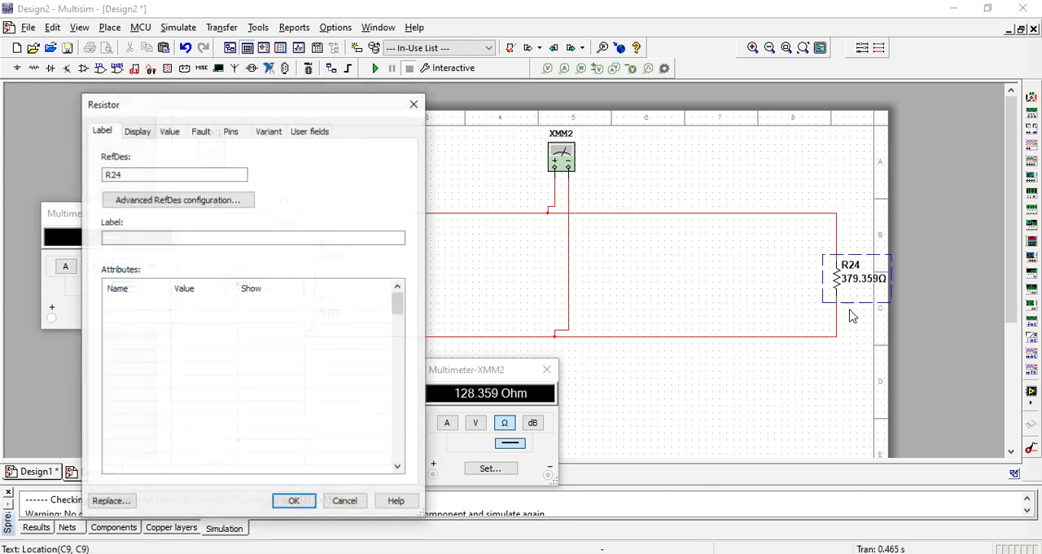
{"action": "left_click", "coordinate": [139, 174]}
{"action": "key", "text": "BackSpace"}
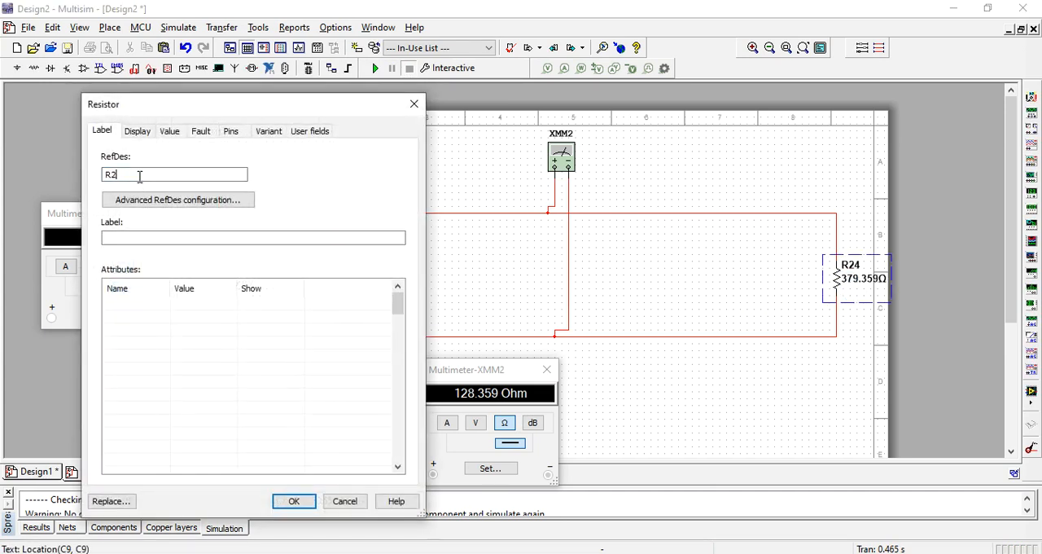
{"action": "left_click", "coordinate": [169, 131]}
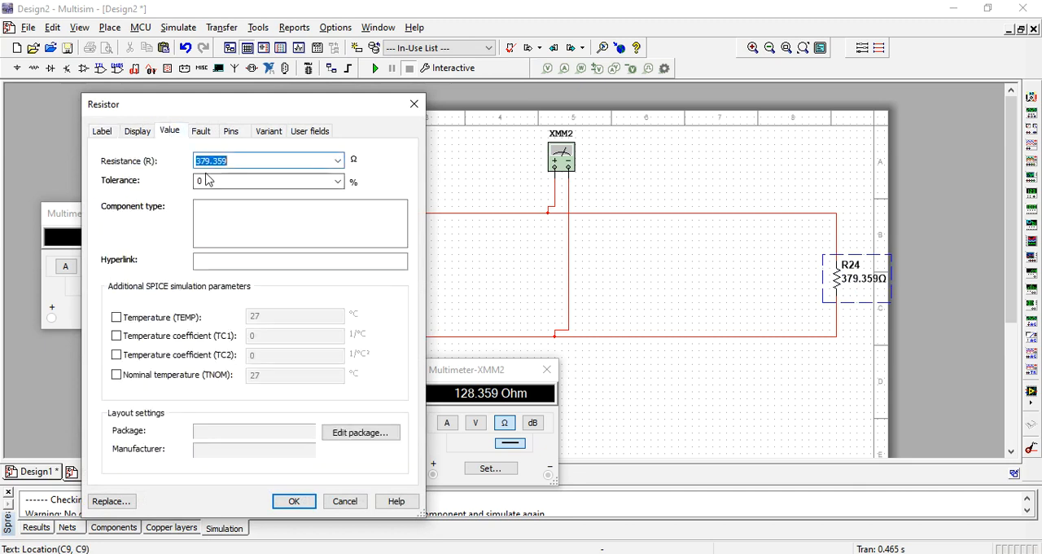
{"action": "type", "text": "128"}
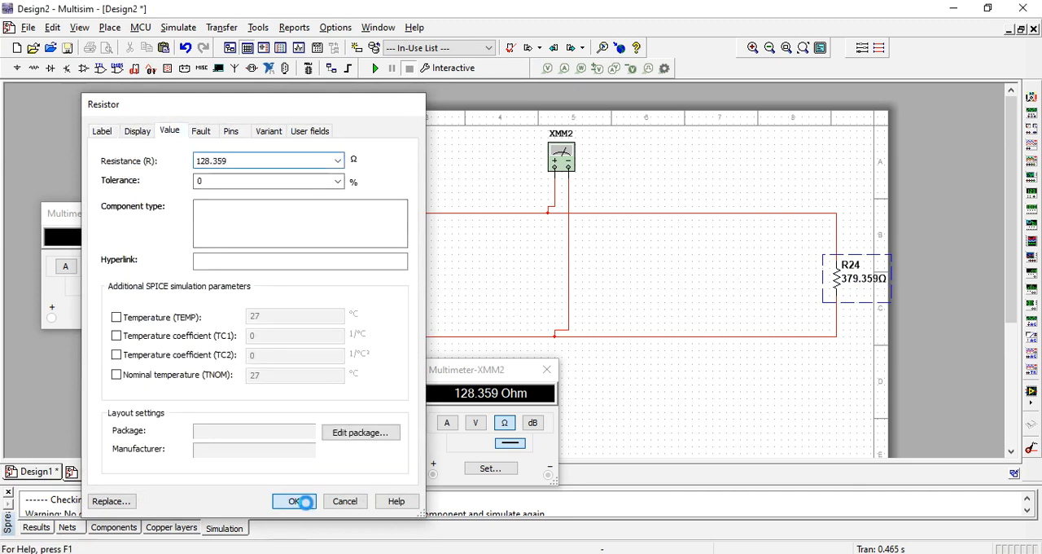
{"action": "left_click", "coordinate": [300, 502]}
- Delete R2, R3 and the wires connecting XMM2 to R25
{"action": "left_click", "coordinate": [331, 259]}
{"action": "left_click", "coordinate": [317, 261]}
{"action": "key", "text": "Delete"}
{"action": "left_click", "coordinate": [316, 313]}
{"action": "key", "text": "Delete"}
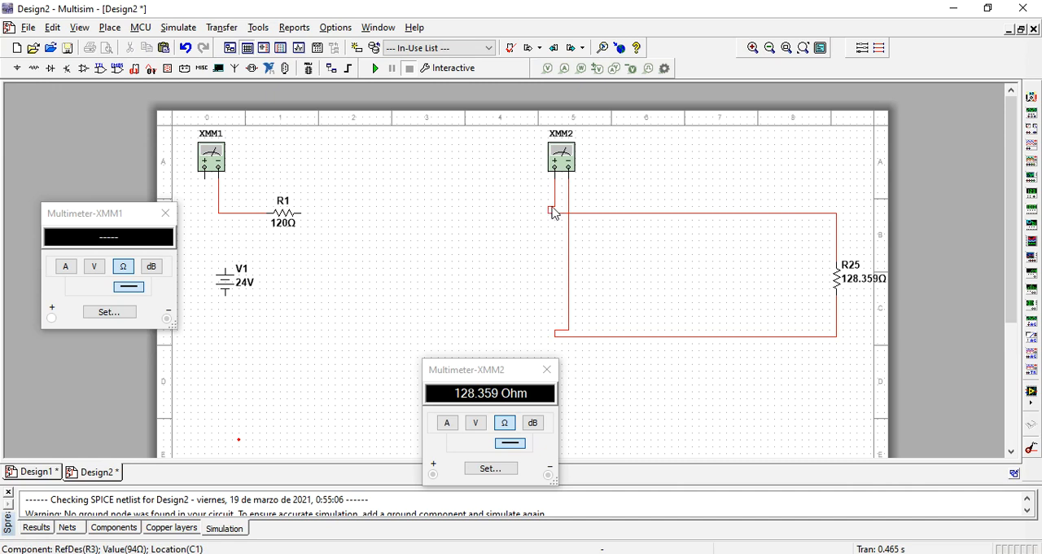
{"action": "left_click", "coordinate": [552, 205]}
{"action": "key", "text": "Delete"}
{"action": "left_click", "coordinate": [570, 203]}
{"action": "key", "text": "Delete"}
- Wire R25 between R1's free end and XMM1's positive terminal, and simulate to recheck the total resistance on XMM1
{"action": "left_click", "coordinate": [838, 259]}
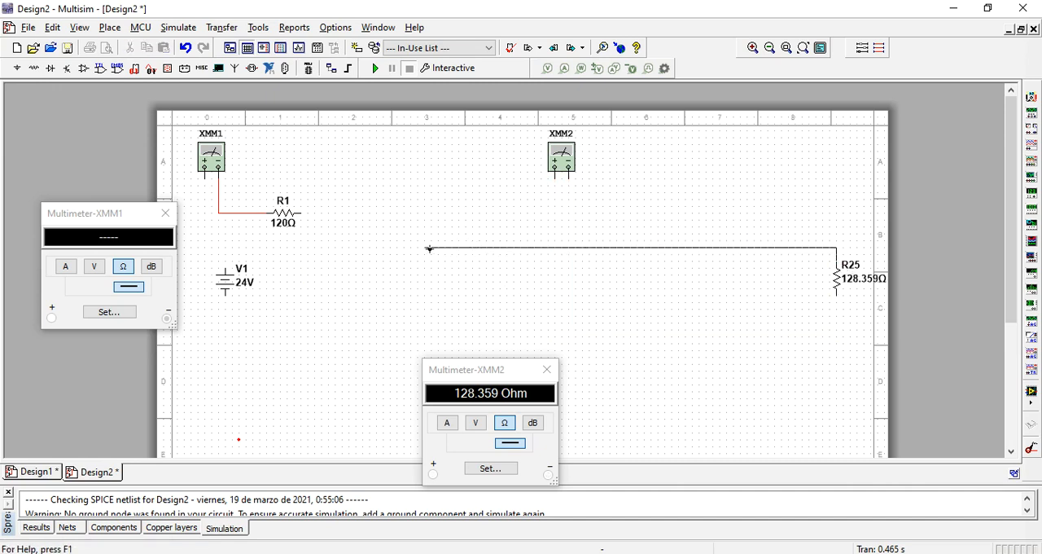
{"action": "left_click", "coordinate": [300, 212]}
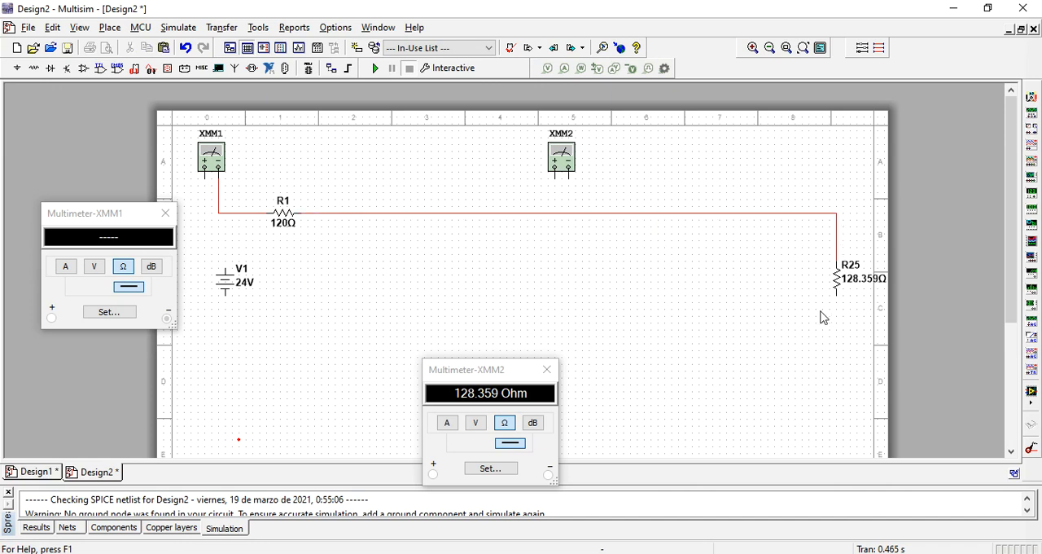
{"action": "left_click", "coordinate": [205, 173]}
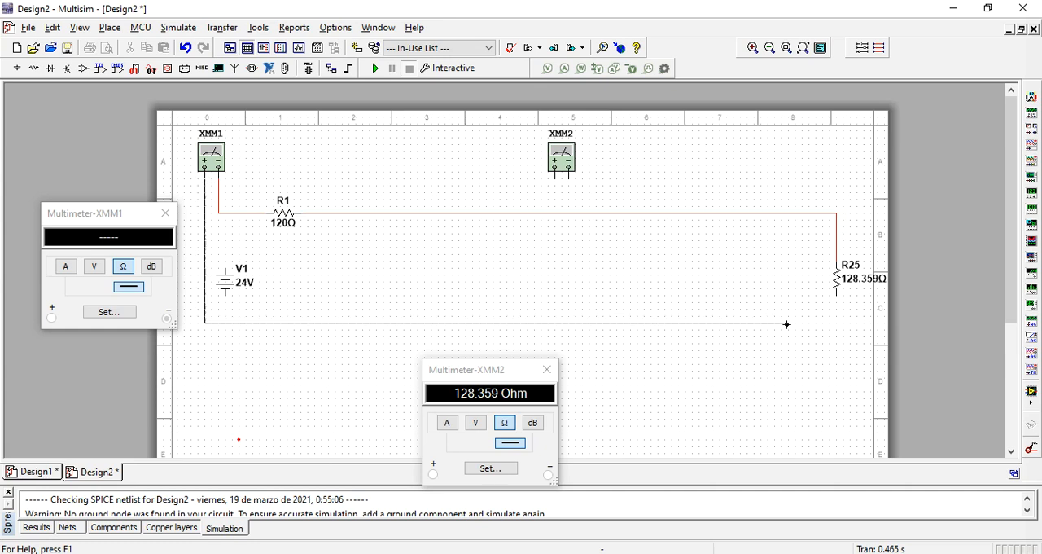
{"action": "left_click", "coordinate": [838, 298]}
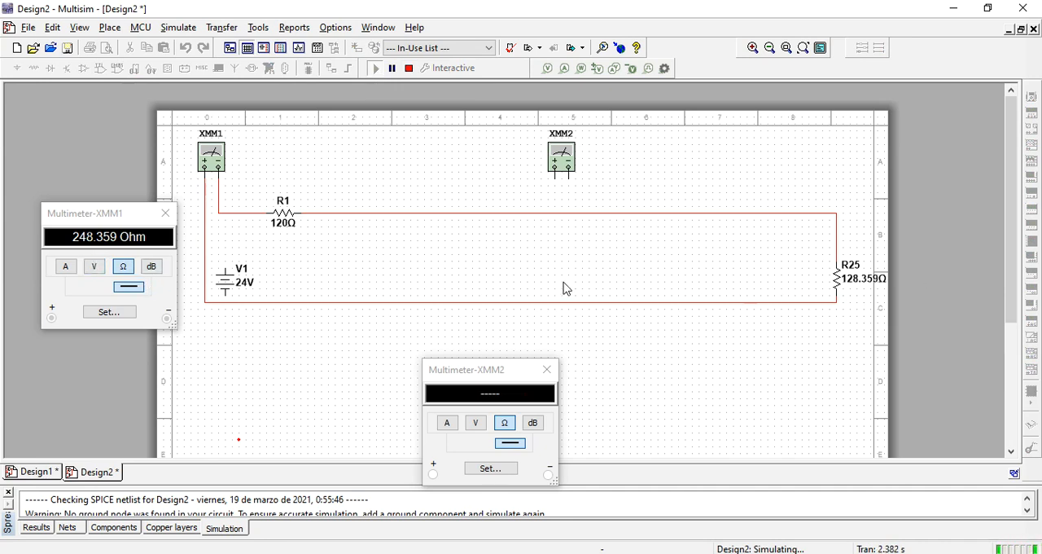
{"action": "left_click", "coordinate": [409, 68]}
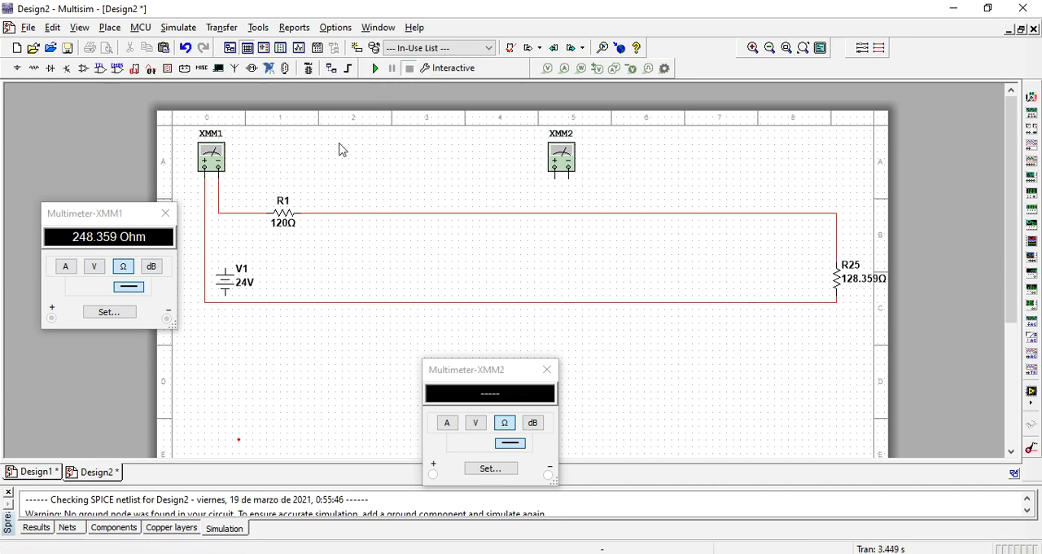
- Delete R1 and the wire between XMM1's positive terminal and R25
{"action": "left_click", "coordinate": [298, 231]}
{"action": "key", "text": "Delete"}
{"action": "left_click", "coordinate": [533, 303]}
{"action": "key", "text": "Delete"}
- Move R25 and V1 toward the middle of the sheet, and place R25's value label to the left of its symbol
{"action": "left_click_drag", "start_coordinate": [831, 281], "coordinate": [638, 274]}
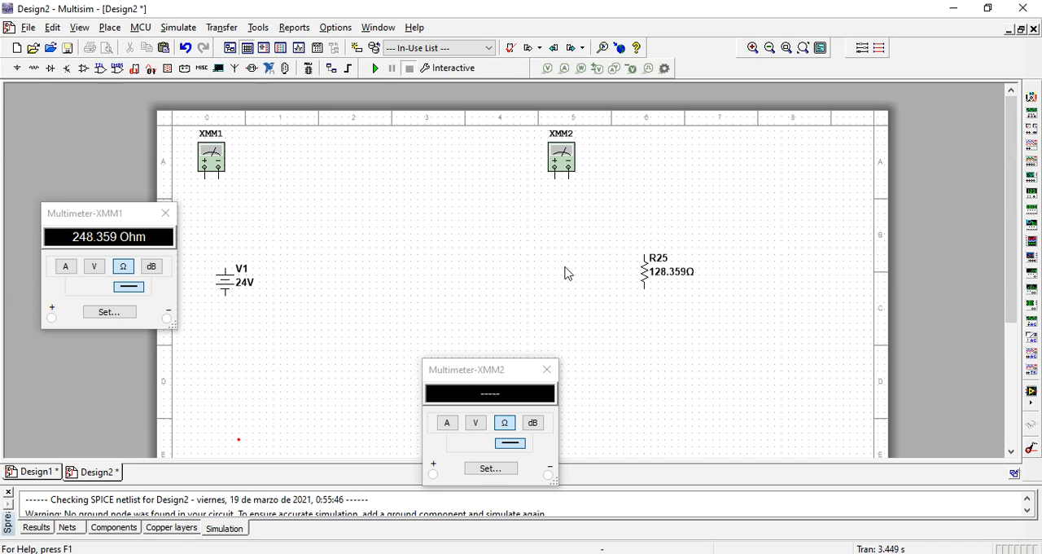
{"action": "left_click_drag", "start_coordinate": [252, 291], "coordinate": [402, 277]}
{"action": "left_click_drag", "start_coordinate": [665, 280], "coordinate": [639, 268]}
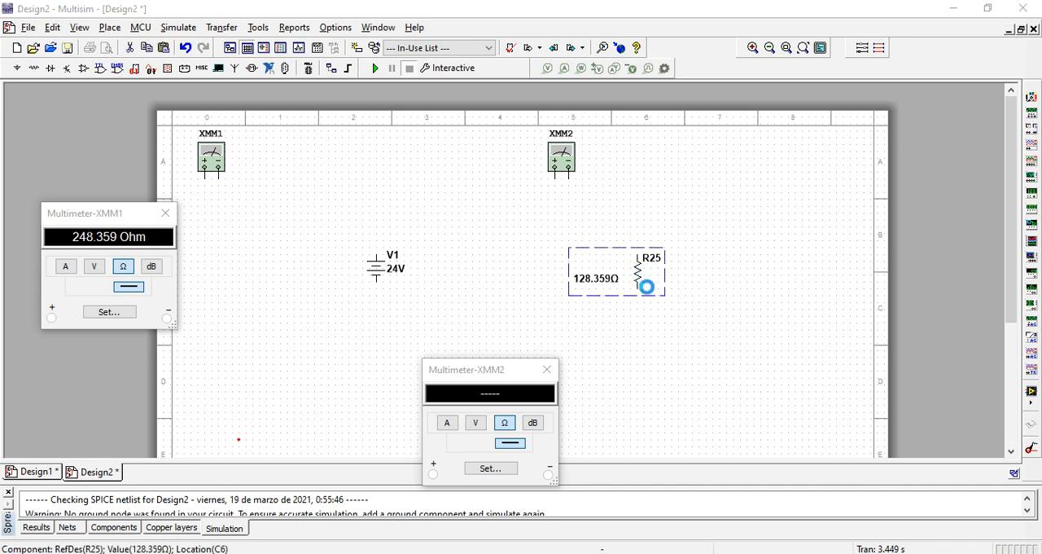
- Set R25's resistance to 248.359 Ω and change its designator to Rtotal
{"action": "double_click", "coordinate": [642, 281]}
{"action": "left_click_drag", "start_coordinate": [274, 108], "coordinate": [389, 111]}
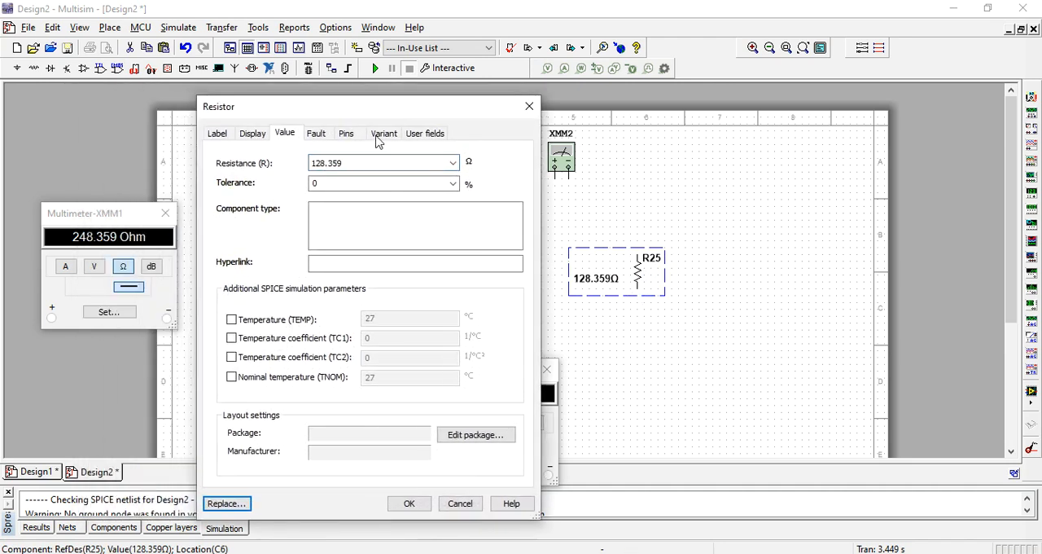
{"action": "left_click", "coordinate": [331, 168]}
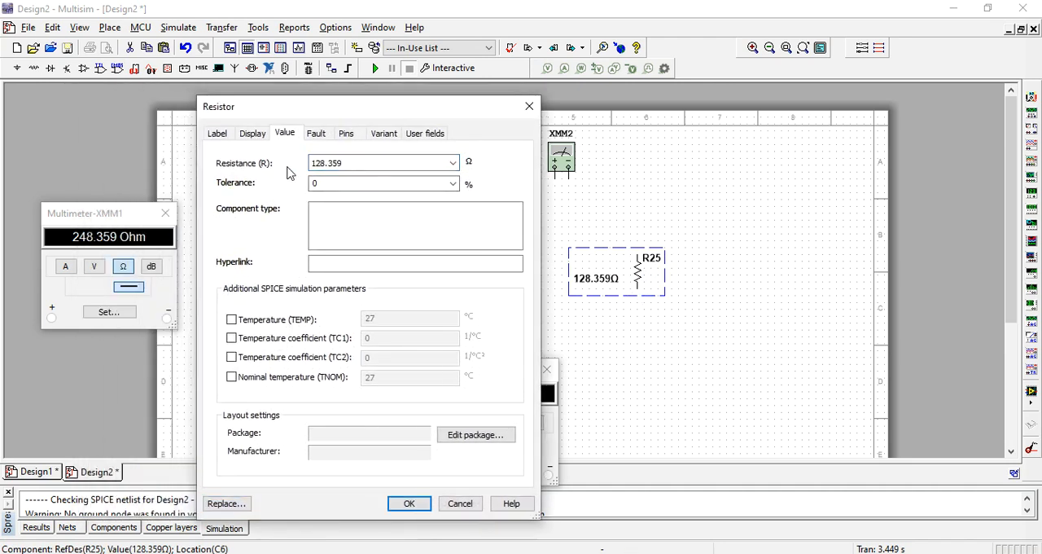
{"action": "double_click", "coordinate": [343, 163]}
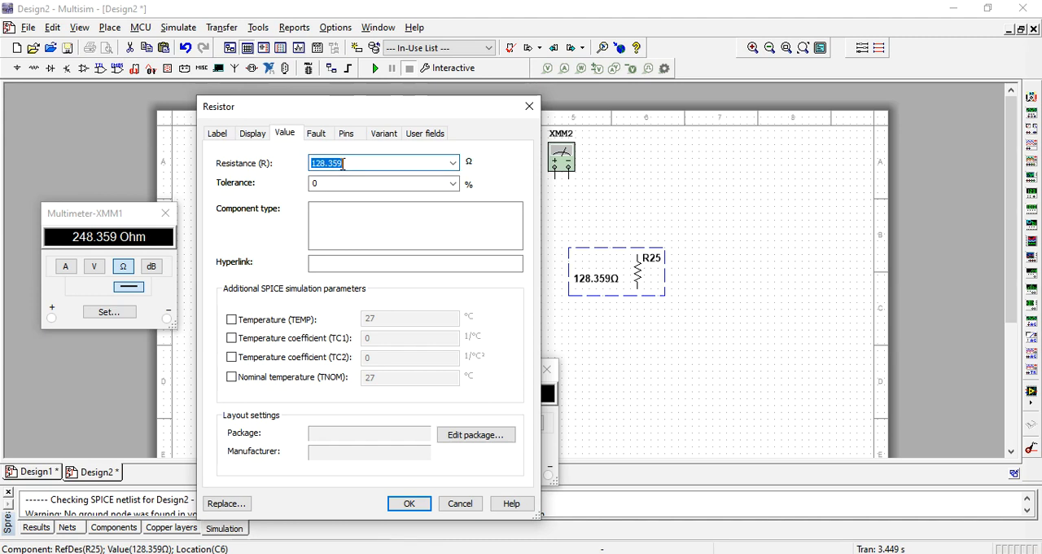
{"action": "type", "text": "2"}
{"action": "left_click", "coordinate": [218, 133]}
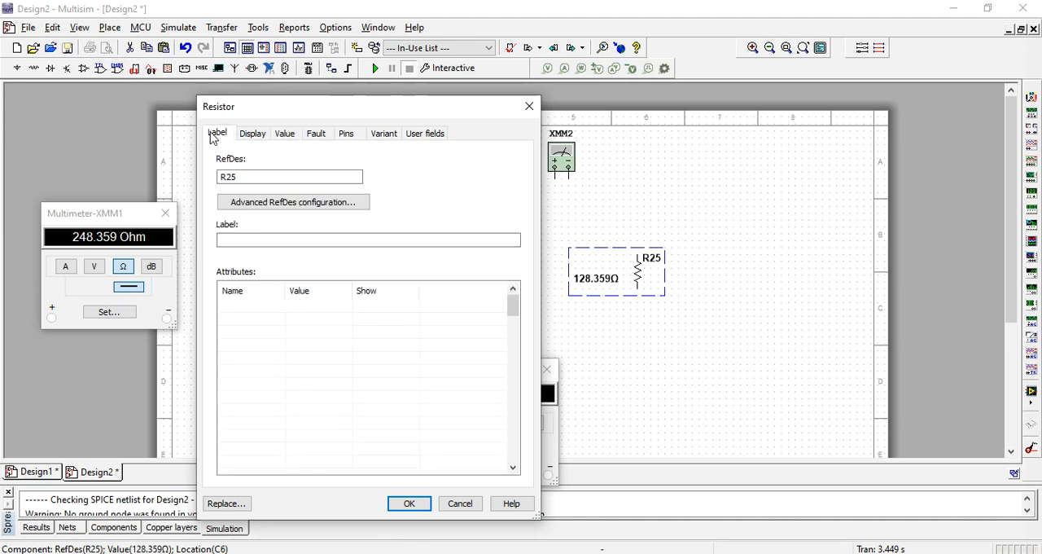
{"action": "left_click", "coordinate": [292, 176]}
{"action": "left_click", "coordinate": [409, 502]}
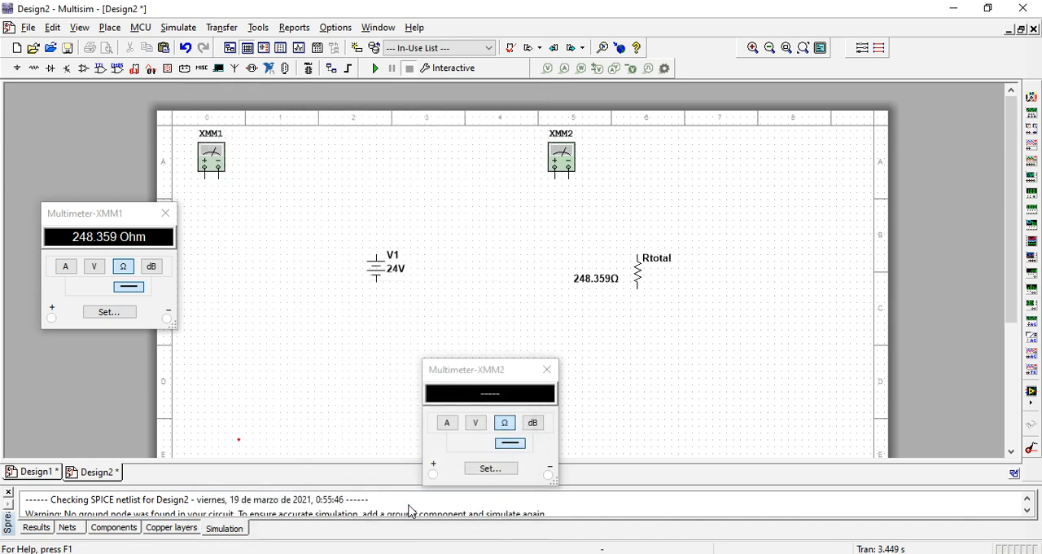
- Wire V1's upper and lower terminals to the matching ends of Rtotal to close the circuit
{"action": "left_click", "coordinate": [376, 255]}
{"action": "left_click", "coordinate": [637, 254]}
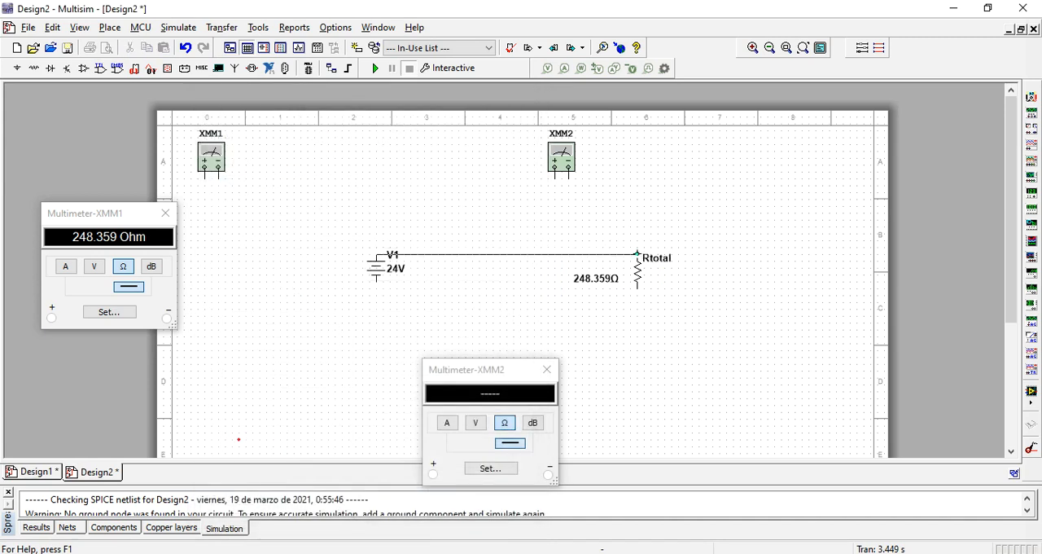
{"action": "left_click", "coordinate": [375, 281]}
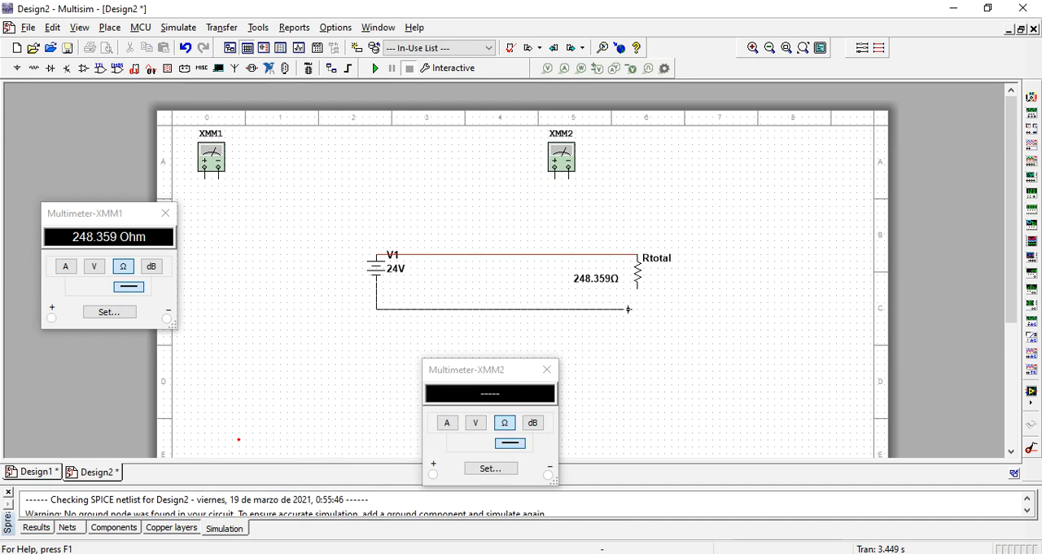
{"action": "left_click", "coordinate": [638, 288]}
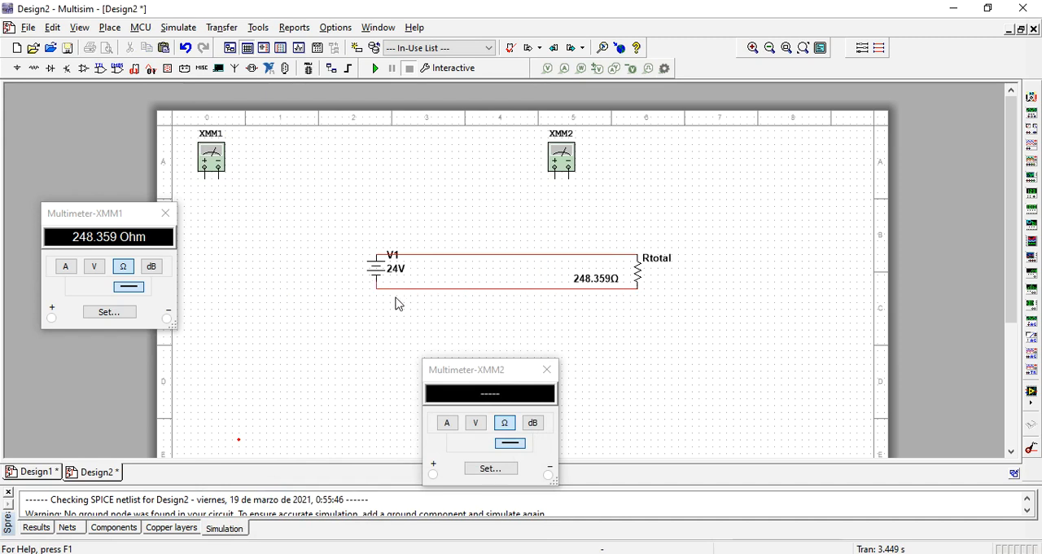
- Place multimeter XMM1 beside Rtotal, away from V1, move XMM2 above the circuit between V1 and Rtotal, and keep XMM1's display open
{"action": "left_click", "coordinate": [218, 161]}
{"action": "key", "text": "ctrl+c"}
{"action": "key", "text": "ctrl+v"}
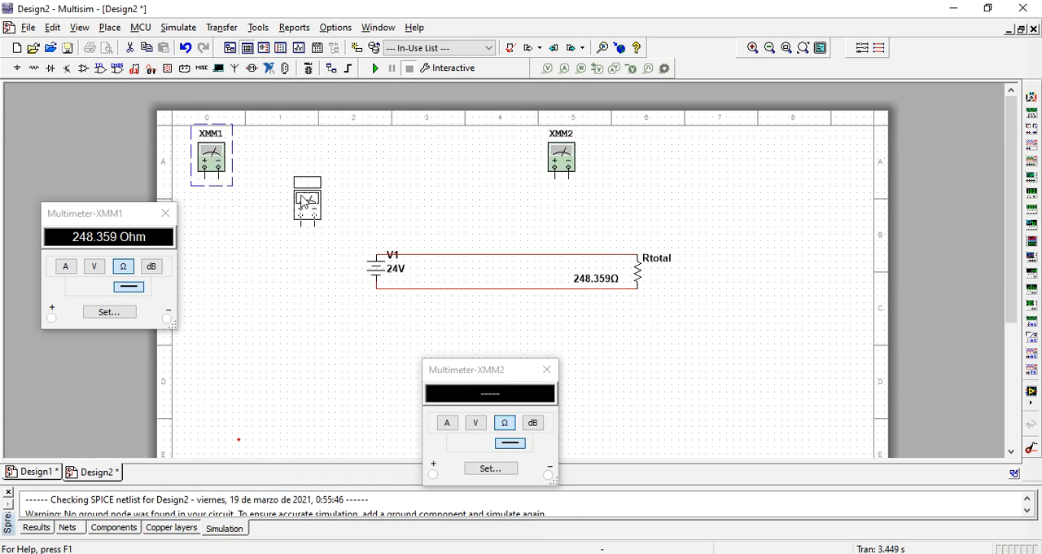
{"action": "left_click", "coordinate": [757, 272]}
{"action": "left_click", "coordinate": [561, 161]}
{"action": "left_click", "coordinate": [534, 218]}
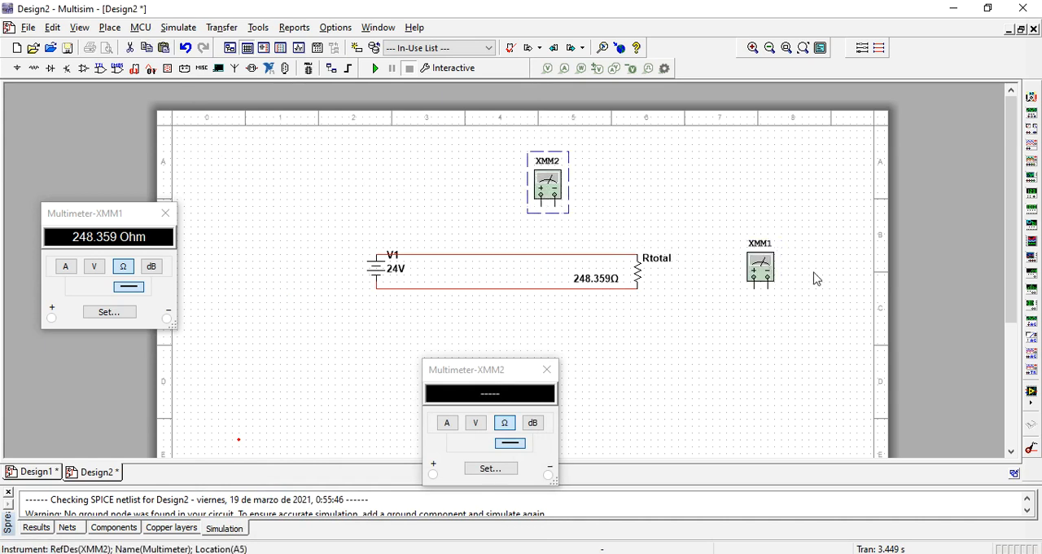
{"action": "left_click", "coordinate": [759, 262]}
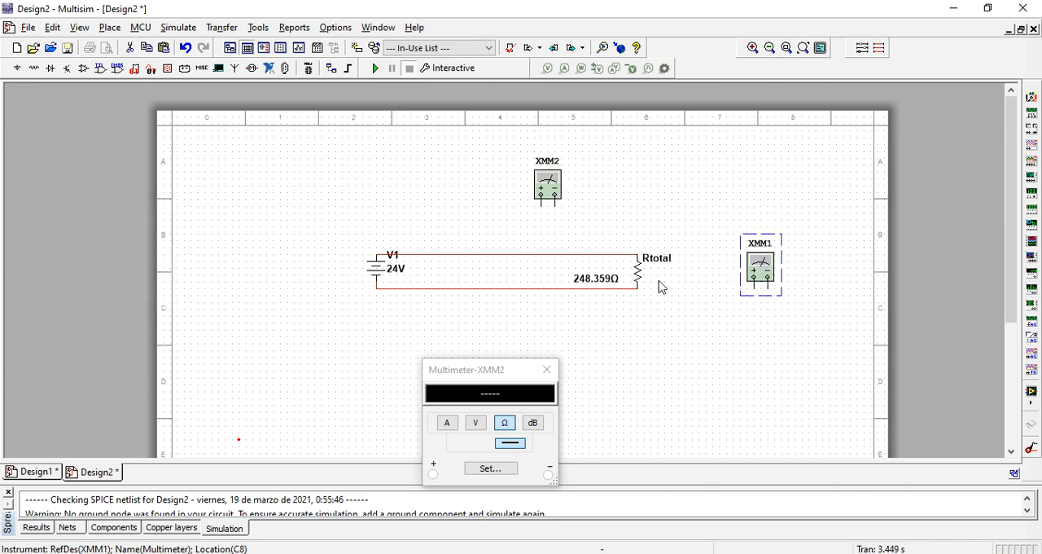
{"action": "double_click", "coordinate": [761, 262]}
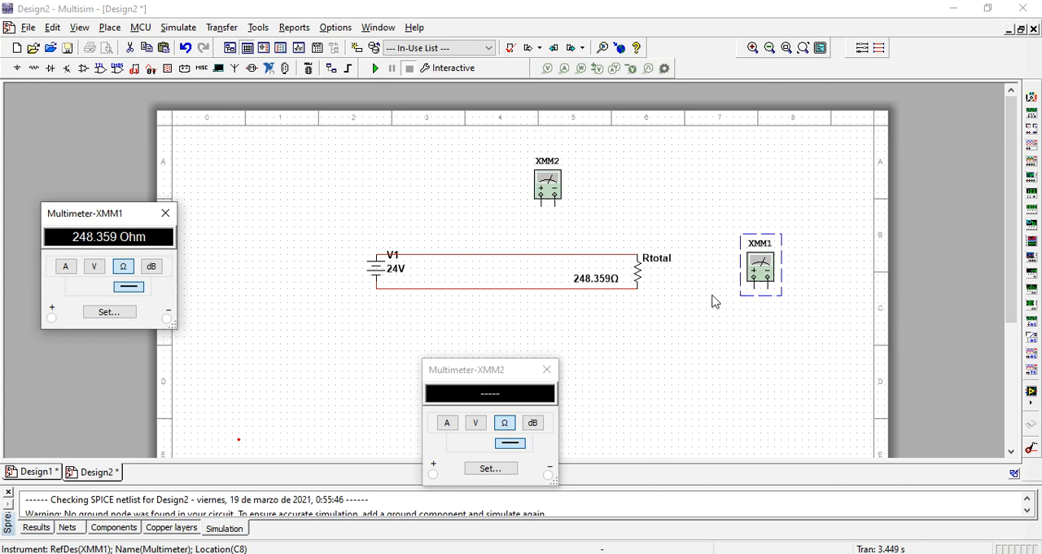
{"action": "left_click", "coordinate": [750, 296]}
{"action": "left_click", "coordinate": [754, 285]}
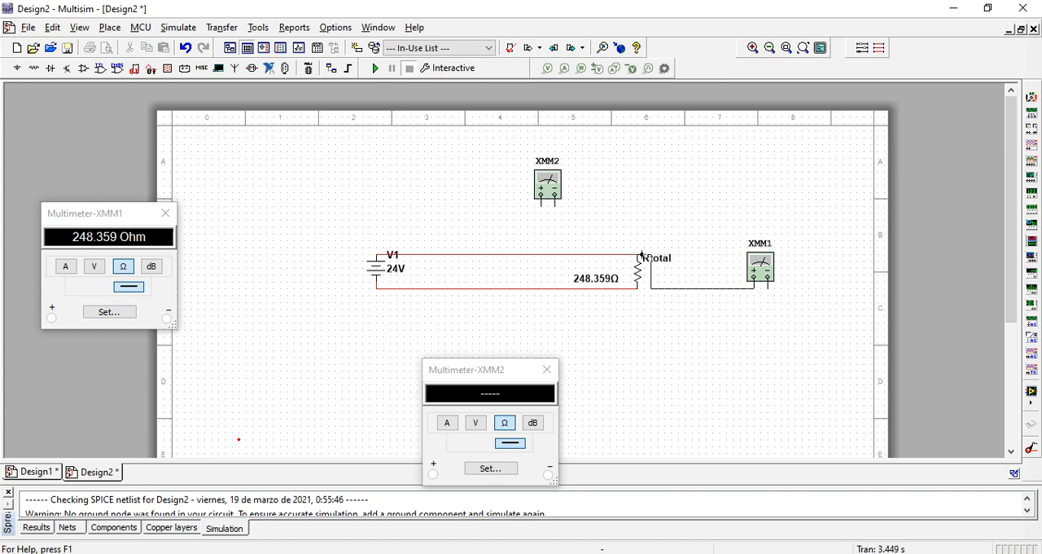
{"action": "left_click", "coordinate": [638, 254]}
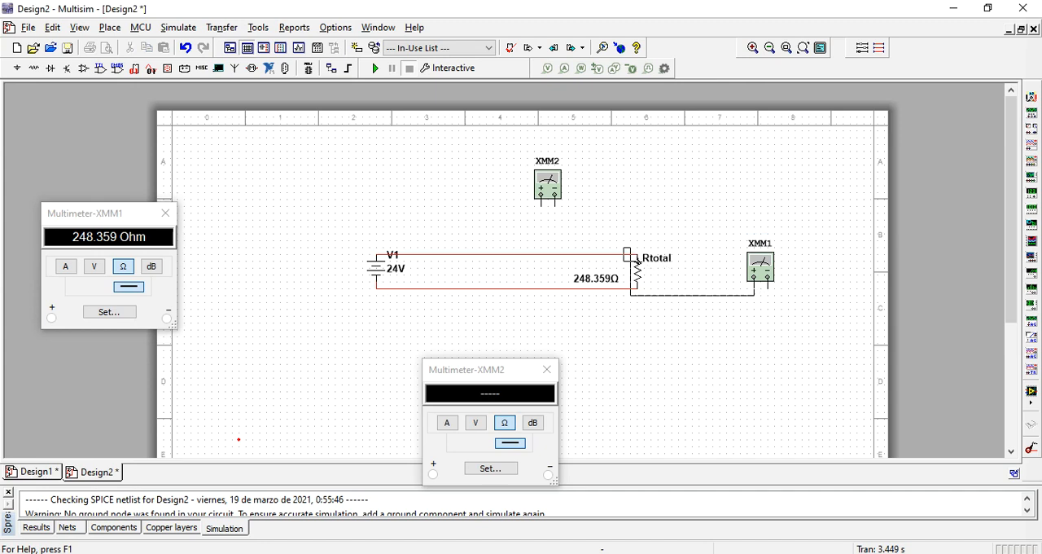
{"action": "key", "text": "Escape"}
- Delete the upper wire between V1 and Rtotal, and wire XMM1 across Rtotal with its positive terminal at the resistor's upper end
{"action": "left_click", "coordinate": [589, 255]}
{"action": "key", "text": "Delete"}
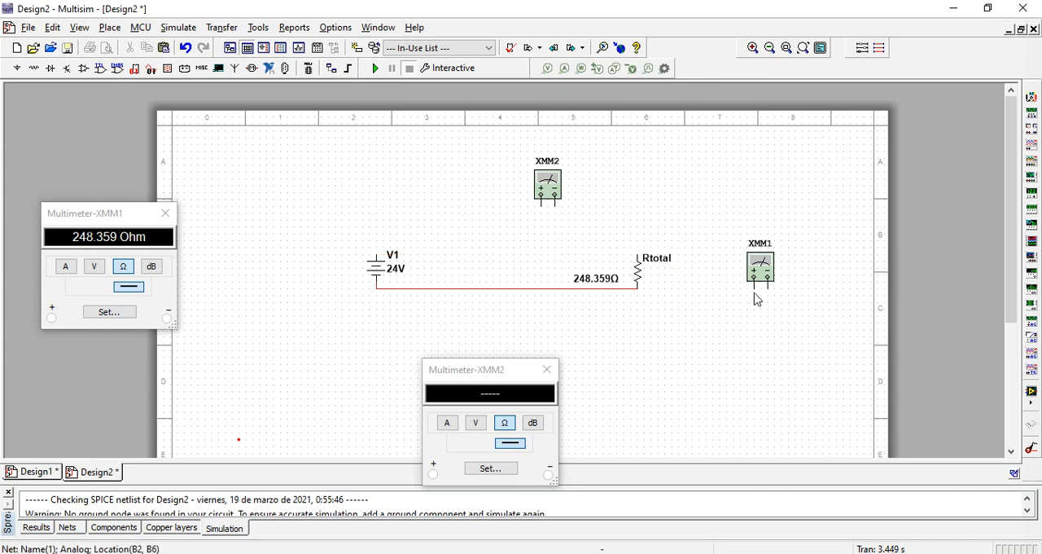
{"action": "left_click", "coordinate": [753, 290]}
{"action": "left_click", "coordinate": [628, 256]}
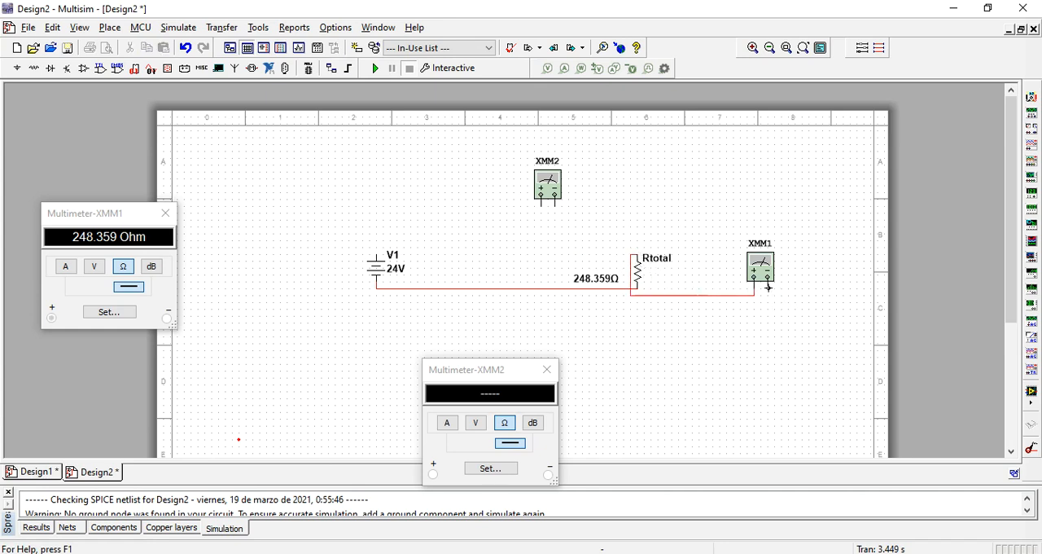
{"action": "left_click", "coordinate": [637, 289]}
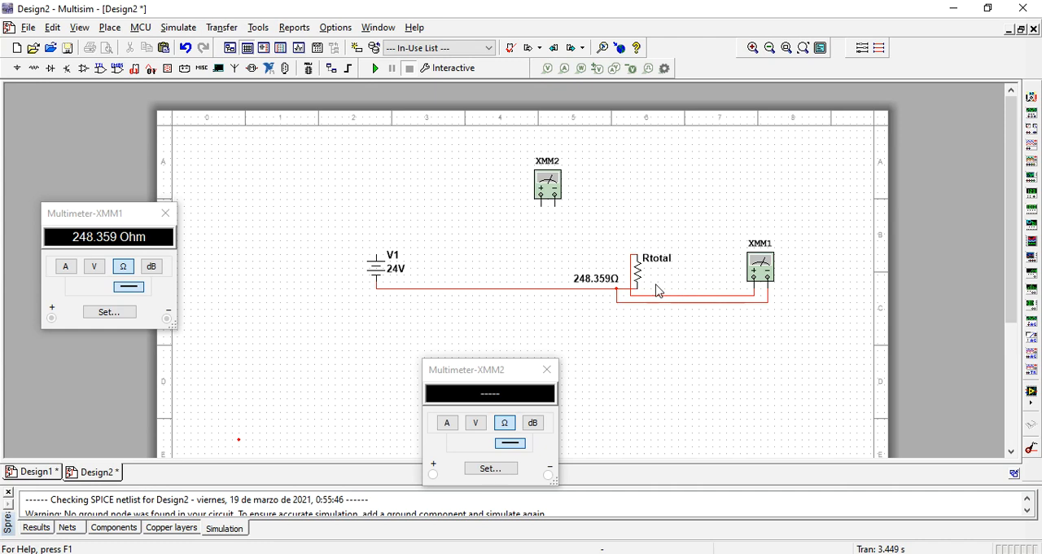
- Reroute the wire from XMM1's positive terminal so it loops over Rtotal's label with square corners to the resistor's upper end
{"action": "left_click", "coordinate": [629, 298]}
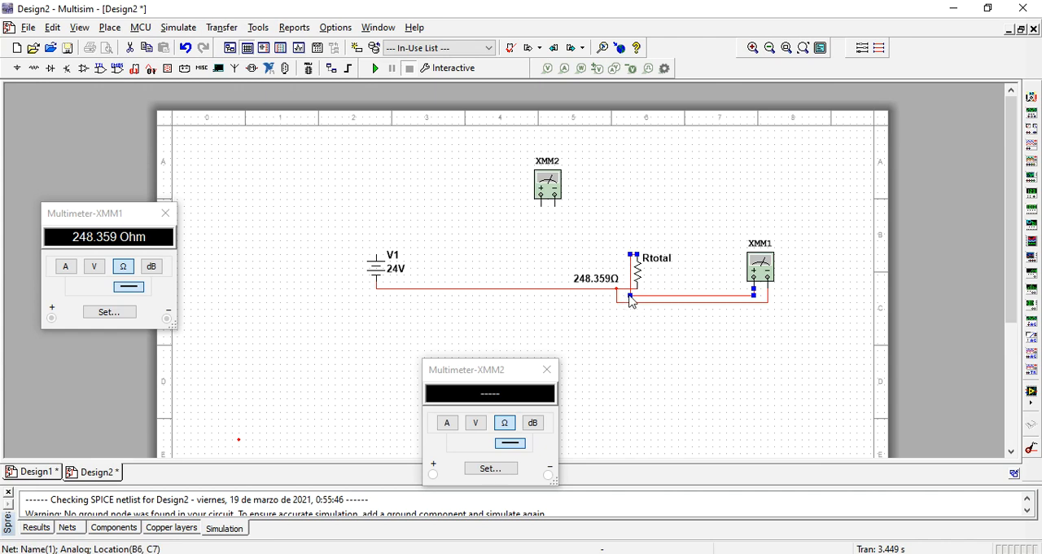
{"action": "left_click_drag", "start_coordinate": [633, 300], "coordinate": [679, 248]}
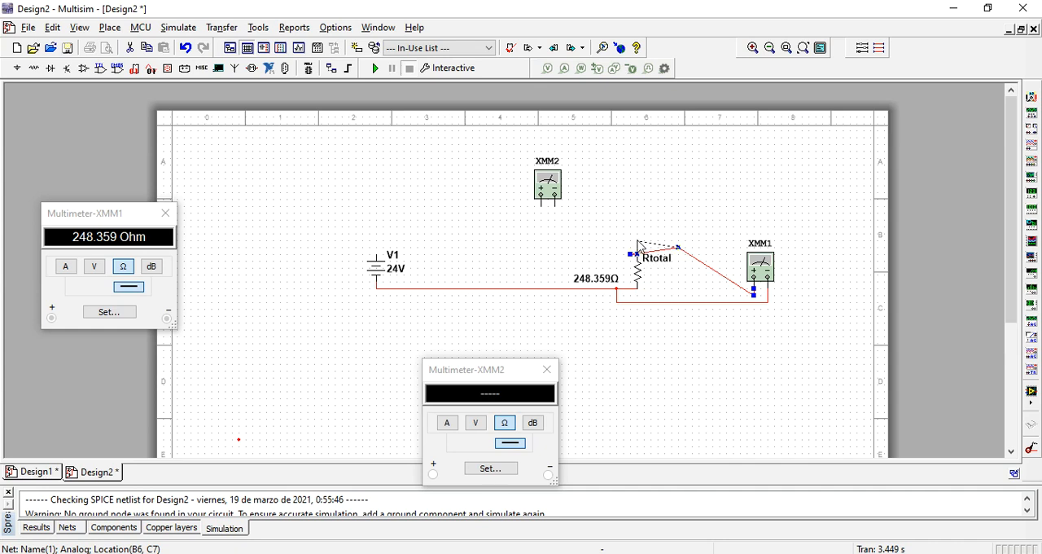
{"action": "left_click", "coordinate": [638, 240]}
{"action": "left_click_drag", "start_coordinate": [679, 247], "coordinate": [671, 235]}
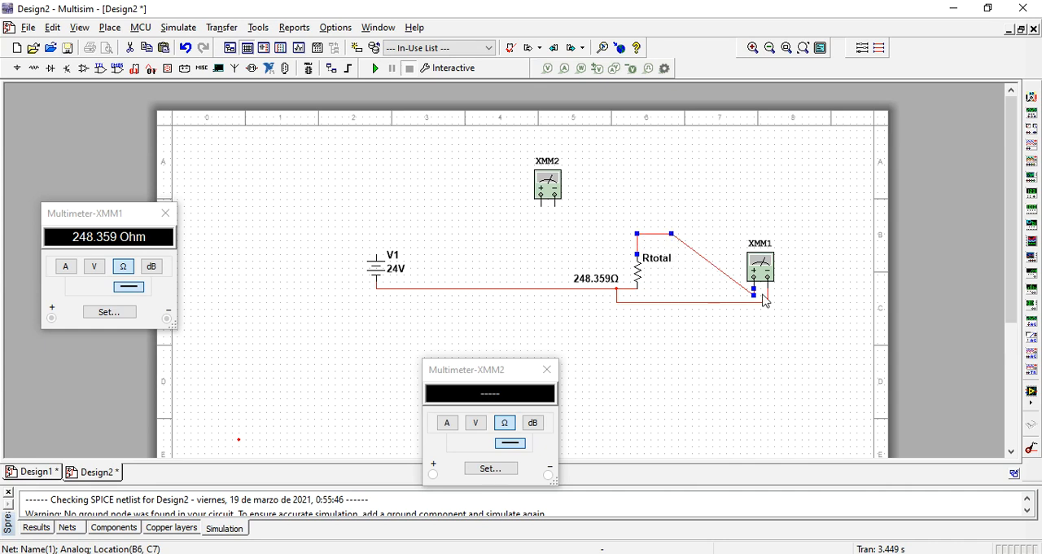
{"action": "left_click_drag", "start_coordinate": [756, 298], "coordinate": [671, 289]}
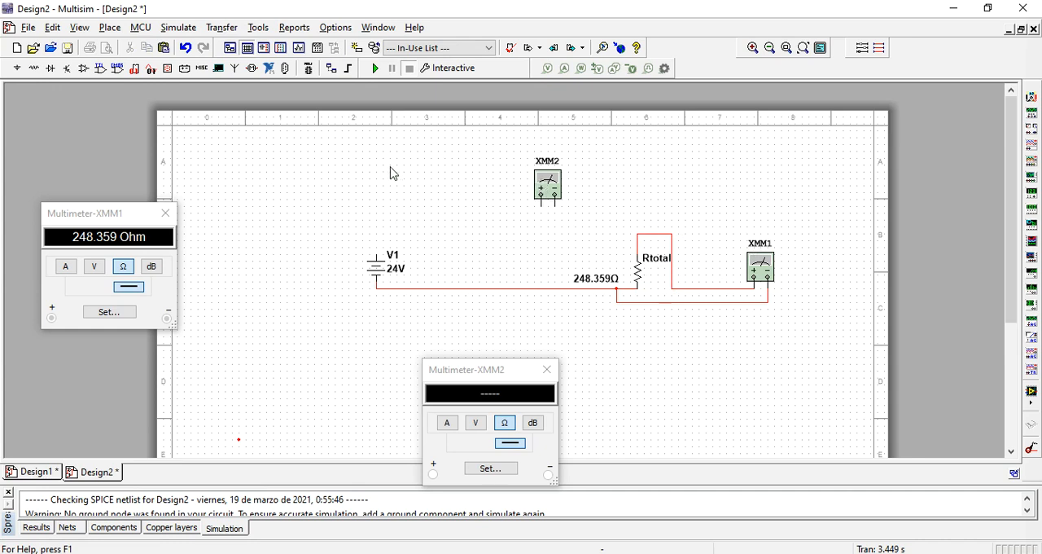
- Wire XMM2 in series between V1's upper terminal and Rtotal's upper end, with its positive terminal toward V1
{"action": "left_click", "coordinate": [377, 254]}
{"action": "left_click", "coordinate": [541, 205]}
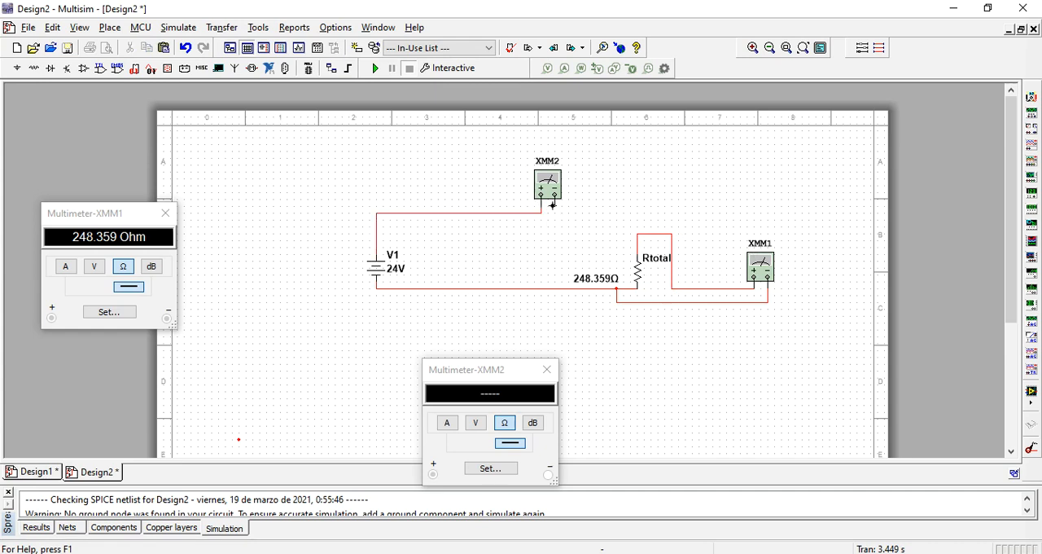
{"action": "left_click", "coordinate": [553, 204]}
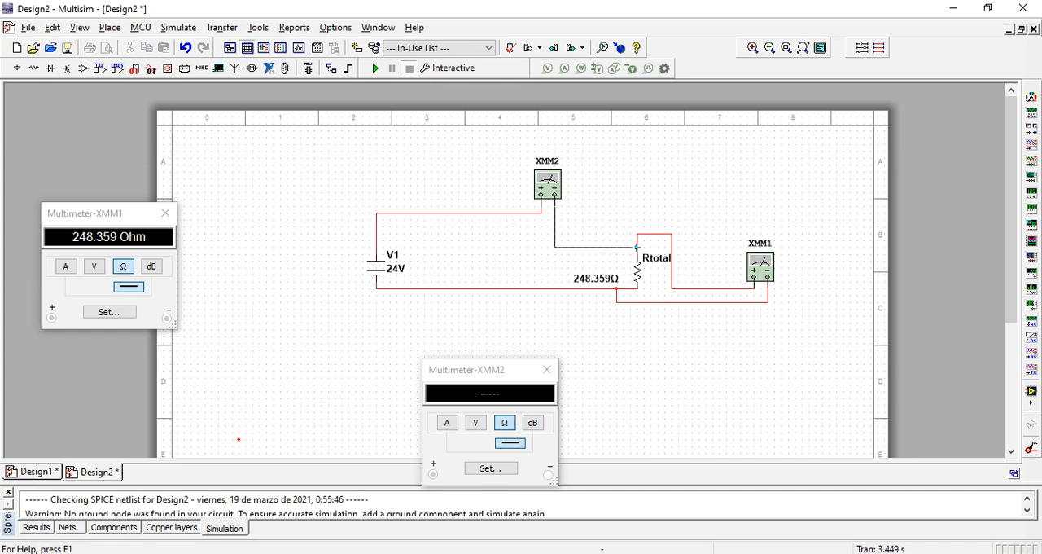
{"action": "left_click", "coordinate": [637, 246]}
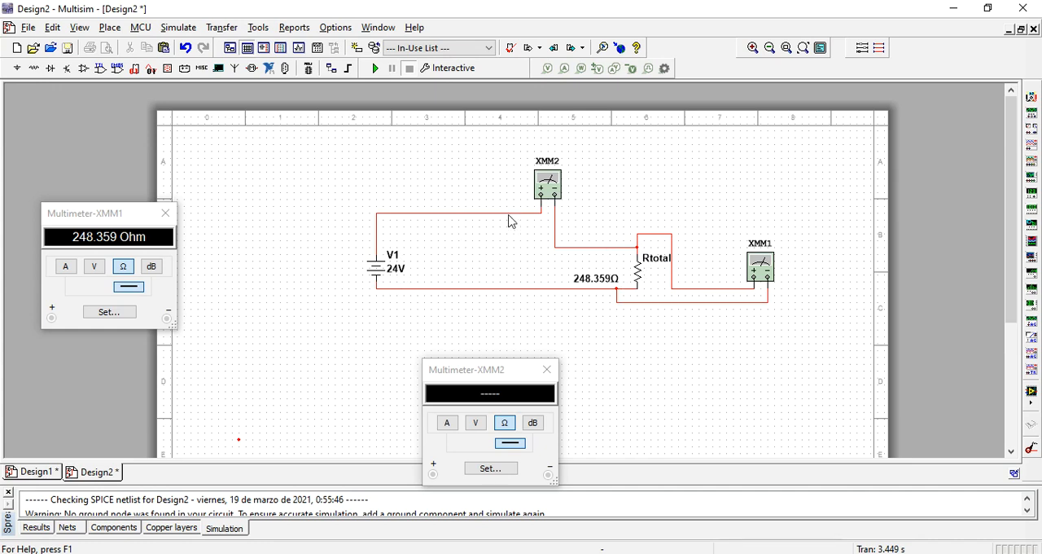
- Move XMM1's display window just above its symbol and set the multimeter to measure DC voltage
{"action": "left_click_drag", "start_coordinate": [98, 213], "coordinate": [286, 167]}
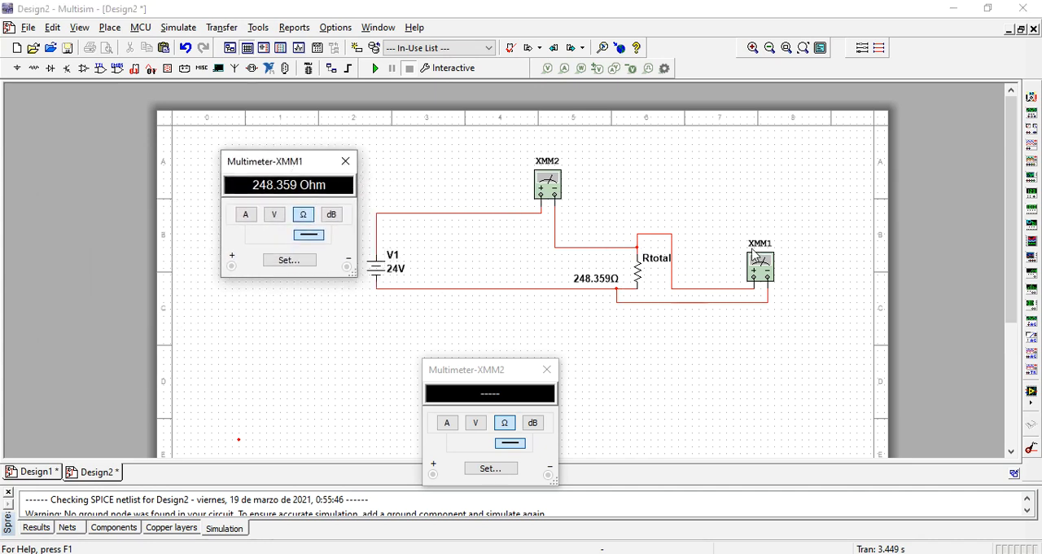
{"action": "left_click_drag", "start_coordinate": [273, 164], "coordinate": [763, 124]}
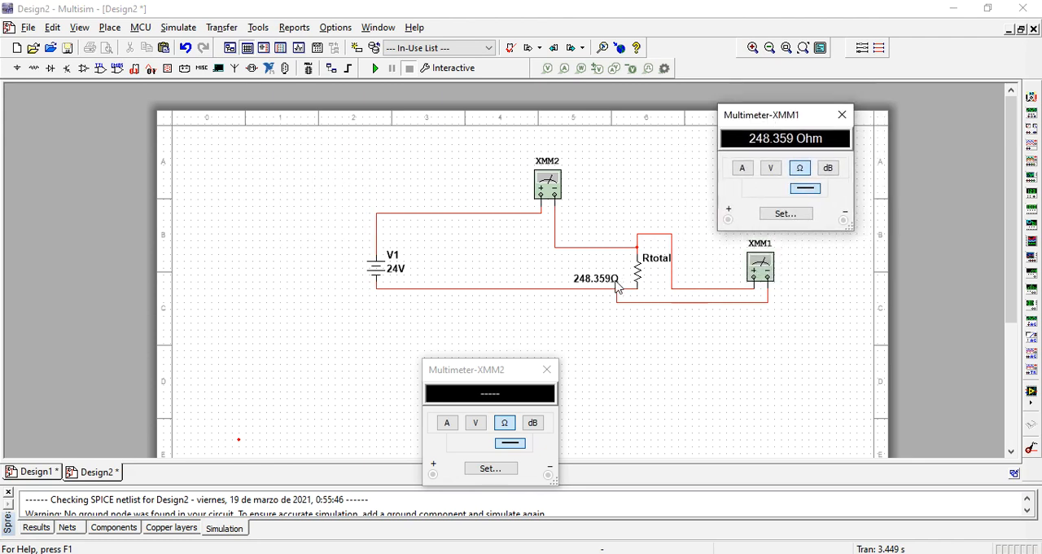
{"action": "left_click", "coordinate": [769, 169]}
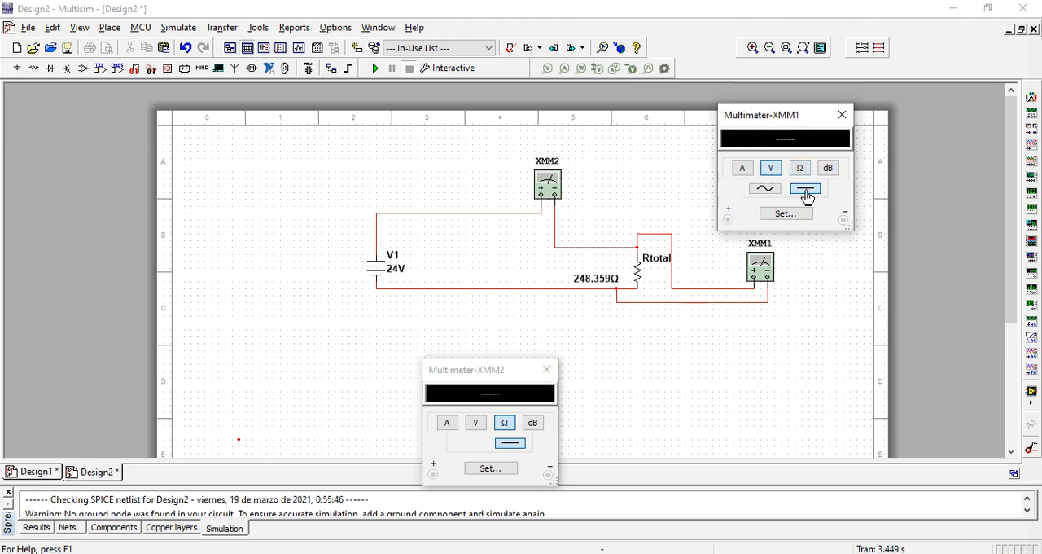
- Move XMM2's display window above V1, set it to measure DC current, and run the simulation
{"action": "left_click_drag", "start_coordinate": [464, 373], "coordinate": [275, 133]}
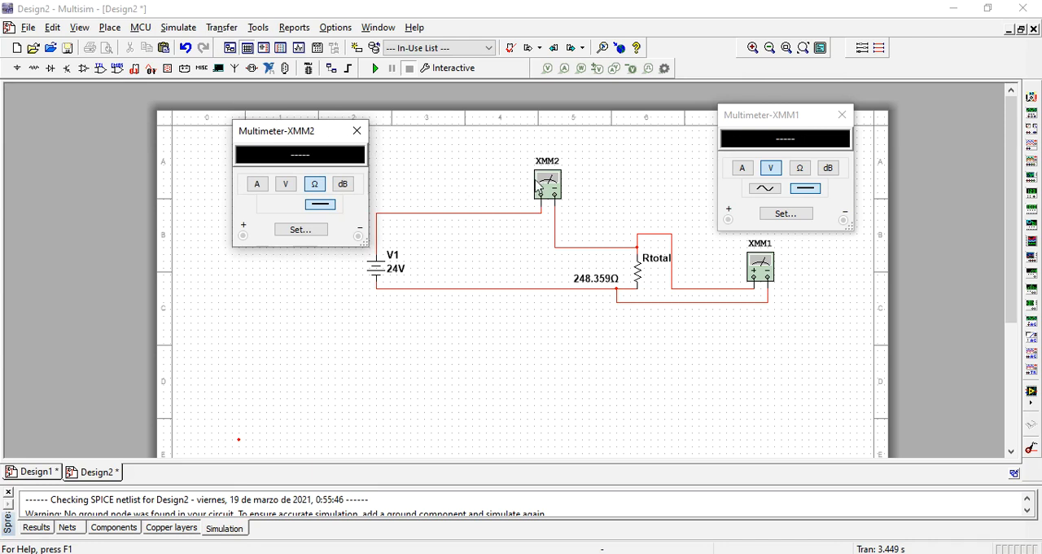
{"action": "left_click", "coordinate": [256, 185]}
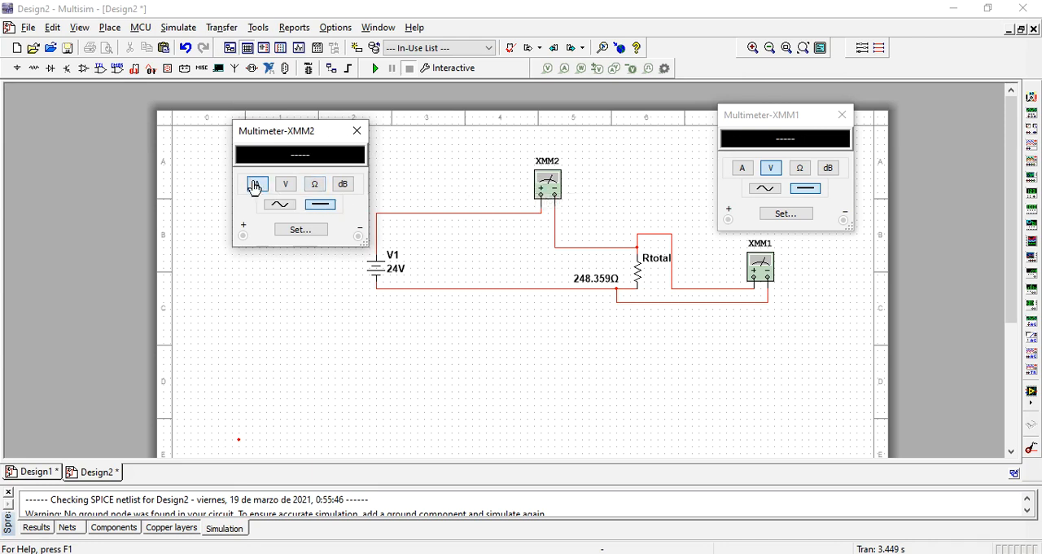
{"action": "left_click", "coordinate": [375, 68]}
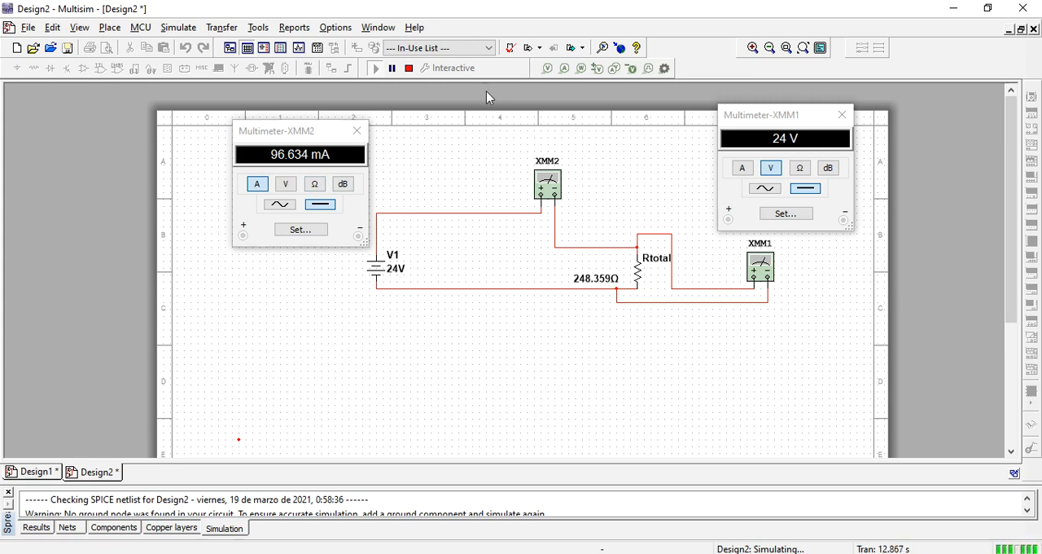
- Stop the simulation and place a wattmeter below the circuit, between V1 and Rtotal
{"action": "left_click", "coordinate": [410, 68]}
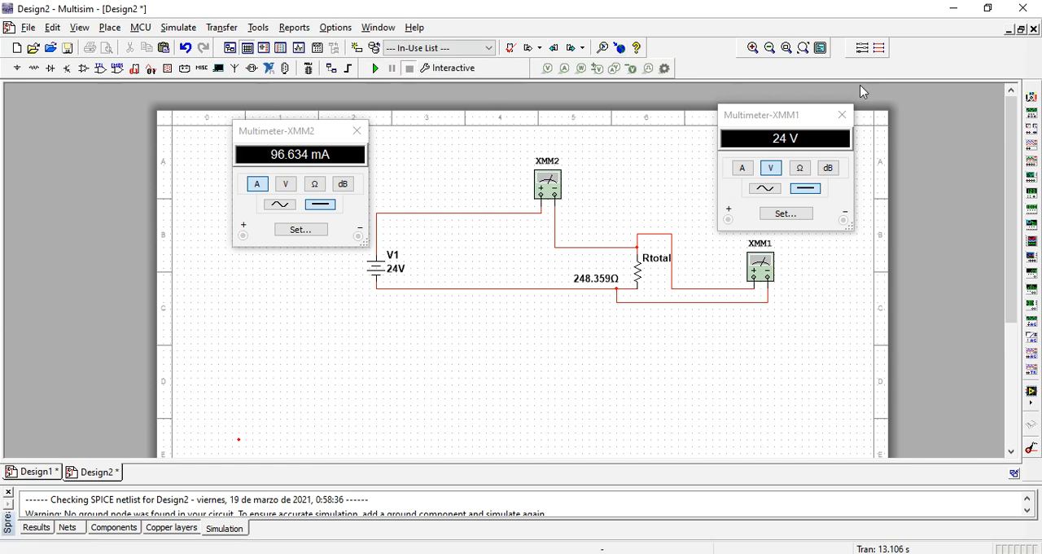
{"action": "left_click", "coordinate": [1032, 131]}
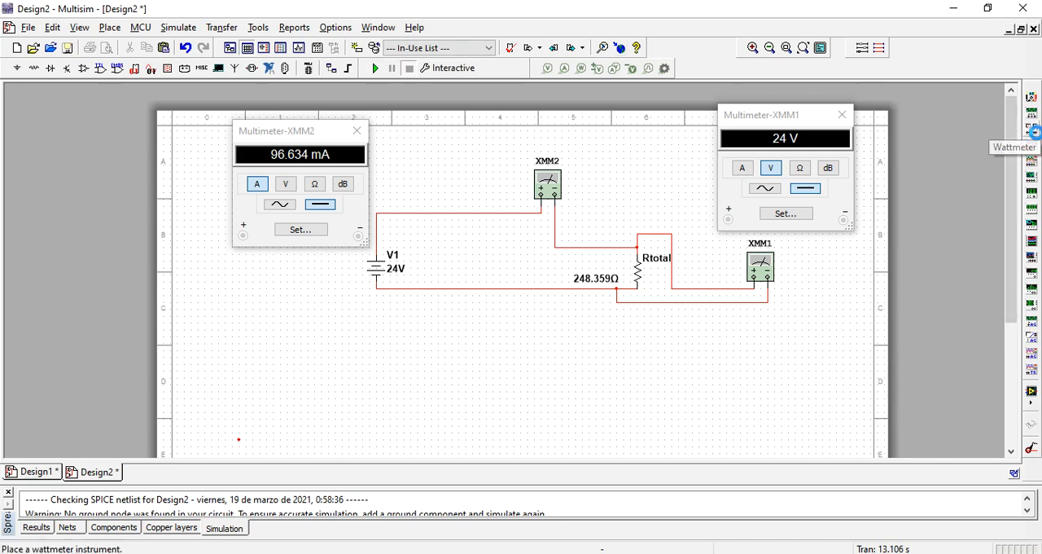
{"action": "left_click_drag", "start_coordinate": [910, 178], "coordinate": [713, 261]}
{"action": "double_click", "coordinate": [555, 209]}
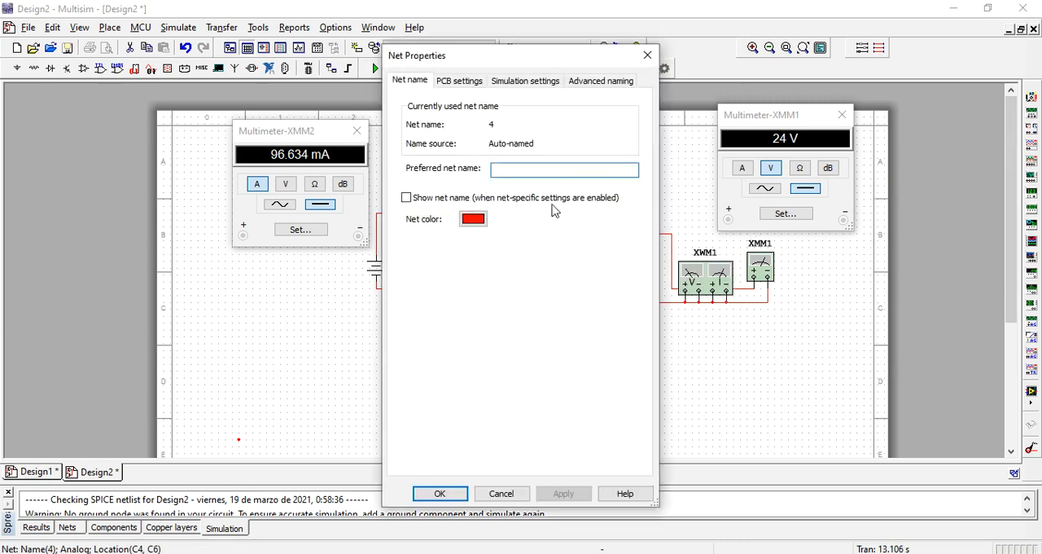
{"action": "left_click", "coordinate": [646, 51]}
{"action": "left_click_drag", "start_coordinate": [700, 272], "coordinate": [535, 370]}
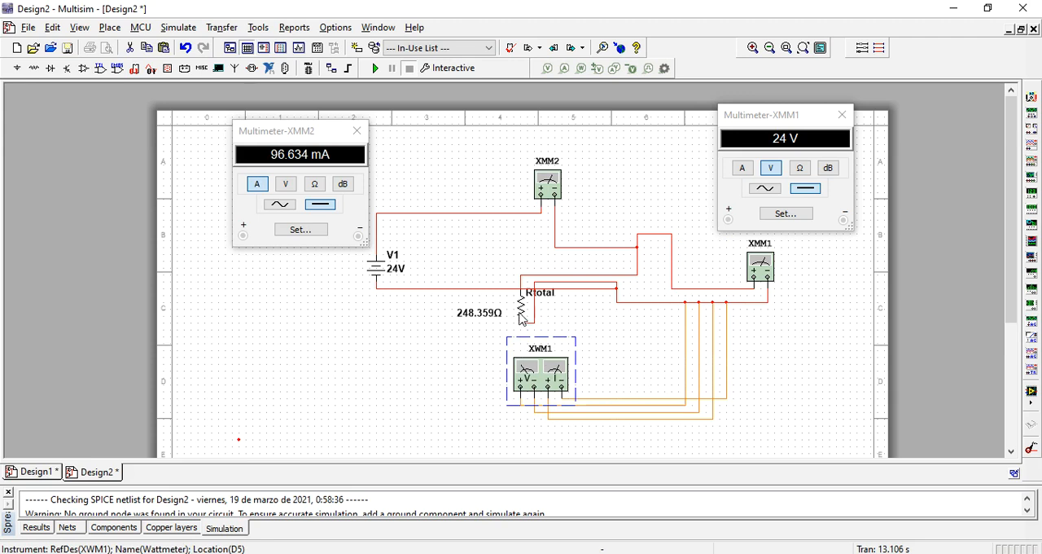
- Move Rtotal back up between XMM2 and XMM1, in line with the lower circuit wire
{"action": "left_click_drag", "start_coordinate": [530, 309], "coordinate": [657, 270]}
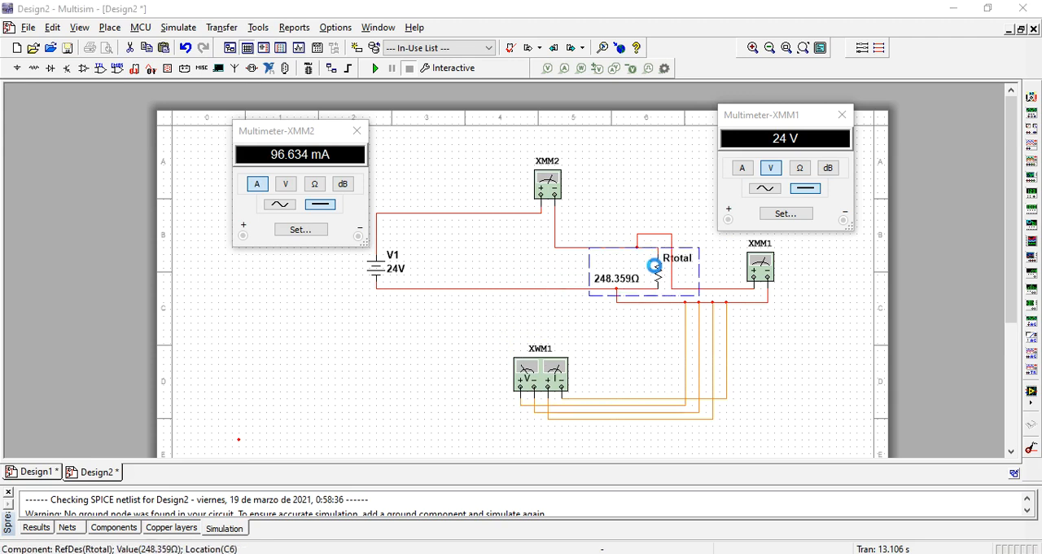
{"action": "double_click", "coordinate": [655, 267]}
{"action": "left_click", "coordinate": [529, 107]}
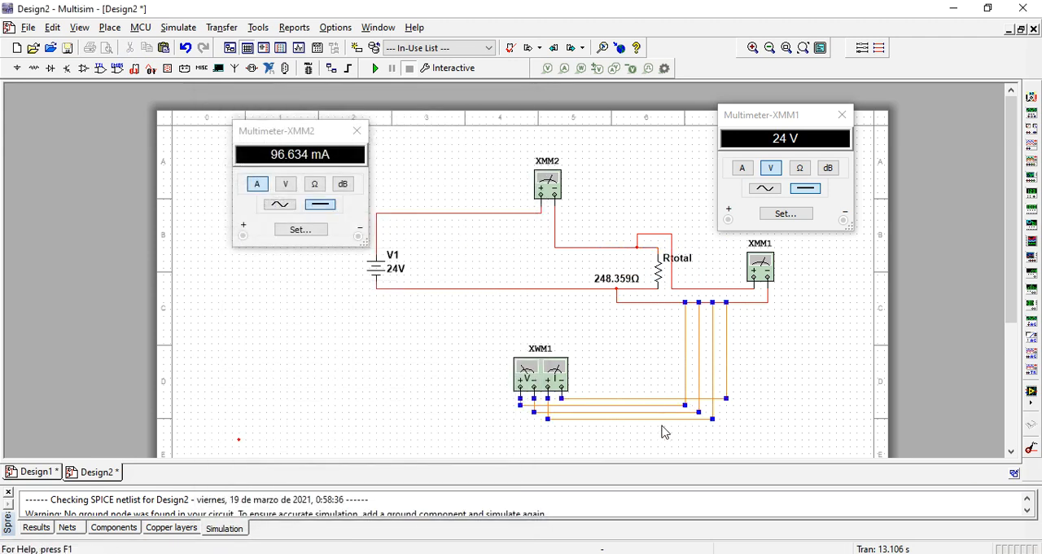
- Delete the four wires joining XWM1's terminals to the wire from XMM1's negative terminal
{"action": "left_click_drag", "start_coordinate": [775, 342], "coordinate": [656, 434]}
{"action": "left_click", "coordinate": [649, 398]}
{"action": "key", "text": "Delete"}
{"action": "left_click", "coordinate": [645, 405]}
{"action": "key", "text": "Delete"}
{"action": "left_click", "coordinate": [642, 418]}
{"action": "key", "text": "Delete"}
{"action": "left_click", "coordinate": [641, 413]}
{"action": "key", "text": "Delete"}
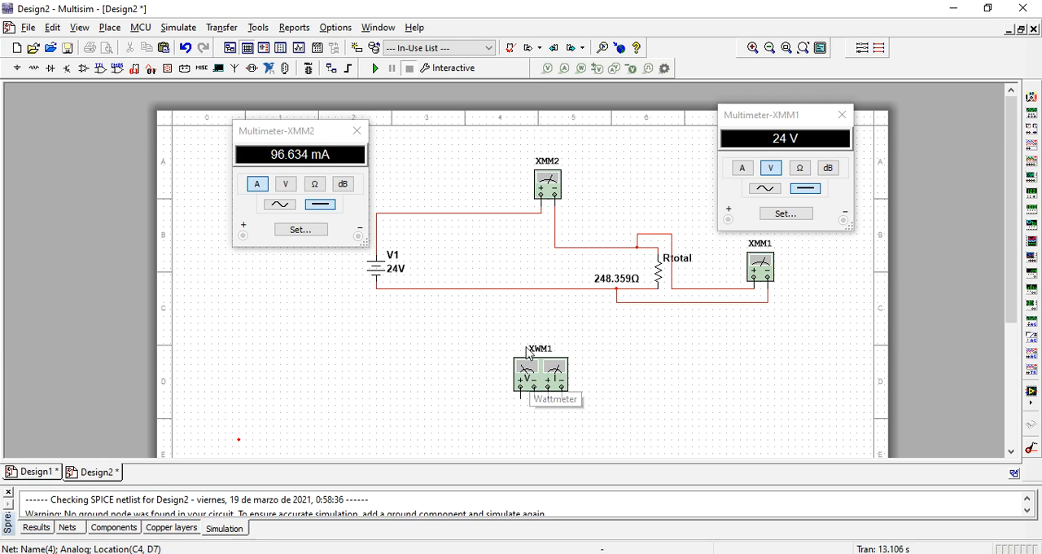
- Wire XWM1's voltage terminals across Rtotal, positive to the upper circuit wire and negative to the lower one
{"action": "left_click", "coordinate": [520, 396]}
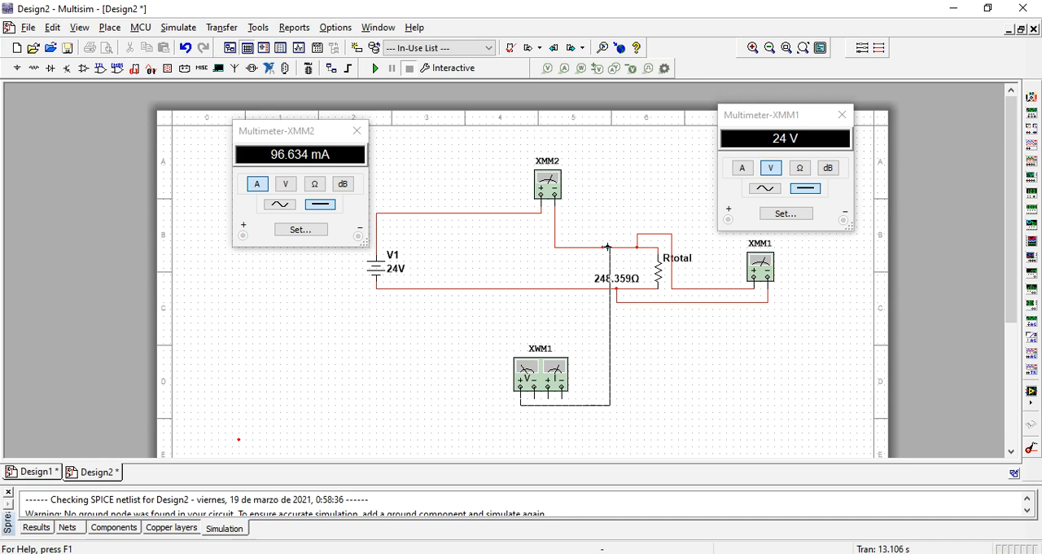
{"action": "left_click", "coordinate": [609, 247]}
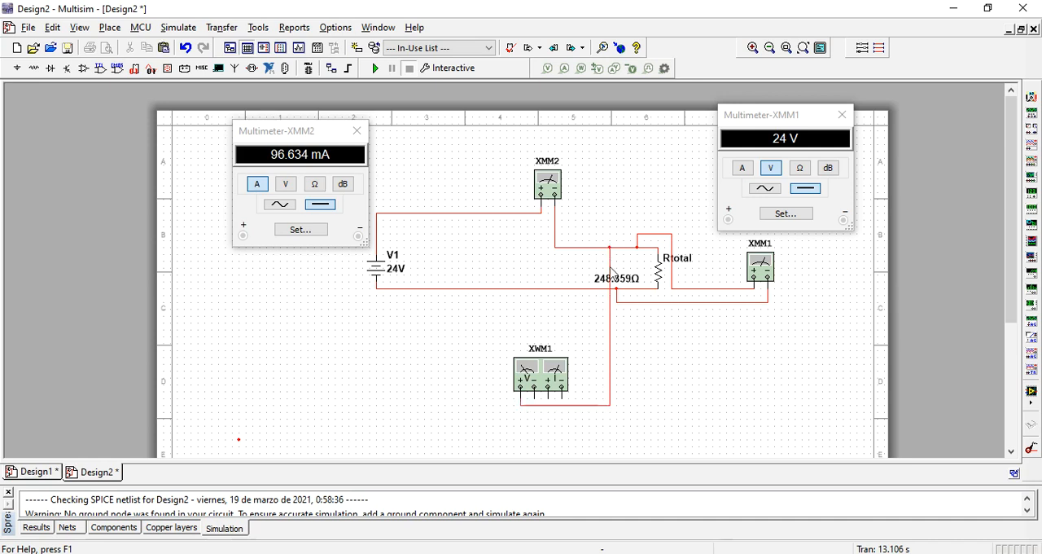
{"action": "left_click", "coordinate": [533, 400]}
{"action": "left_click", "coordinate": [595, 288]}
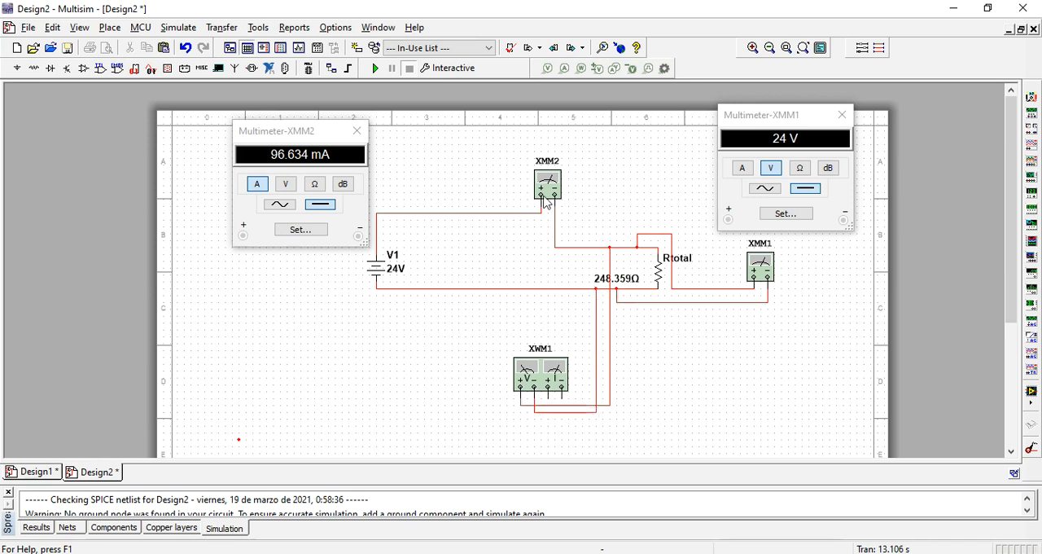
- Remove the wire between XMM2's negative terminal and Rtotal, and connect XWM1's current terminals in series there, positive toward XMM2
{"action": "left_click", "coordinate": [559, 235]}
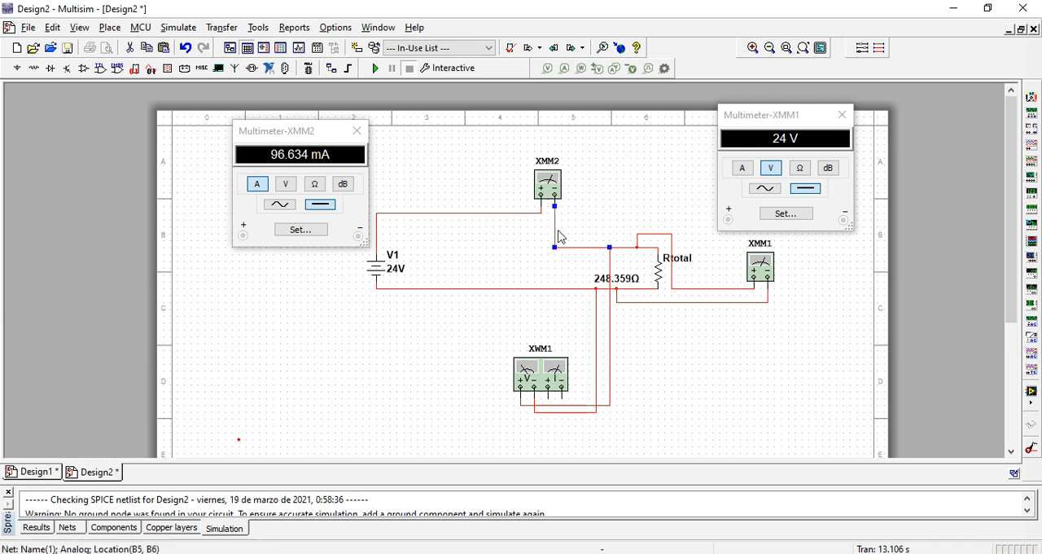
{"action": "key", "text": "Delete"}
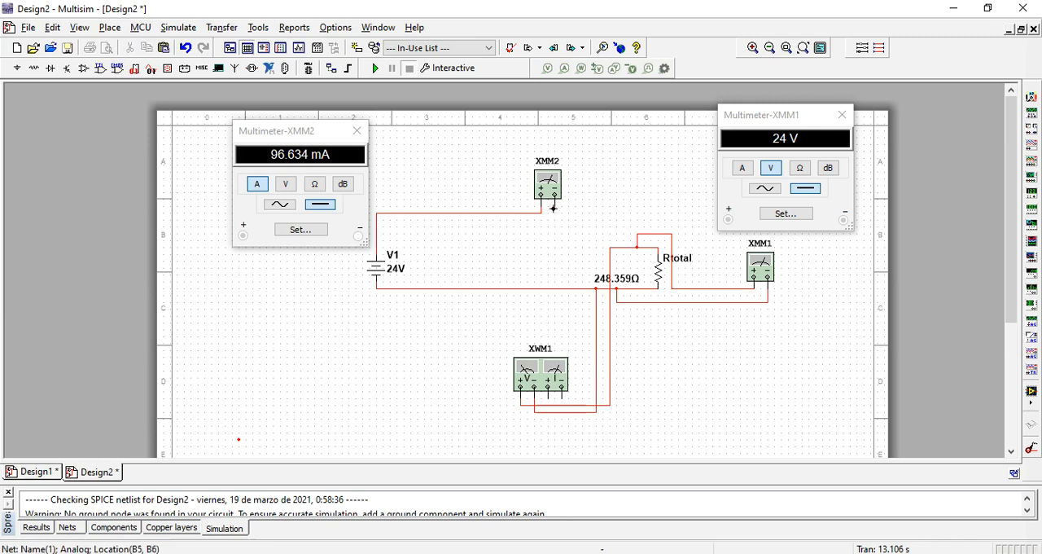
{"action": "left_click", "coordinate": [549, 398]}
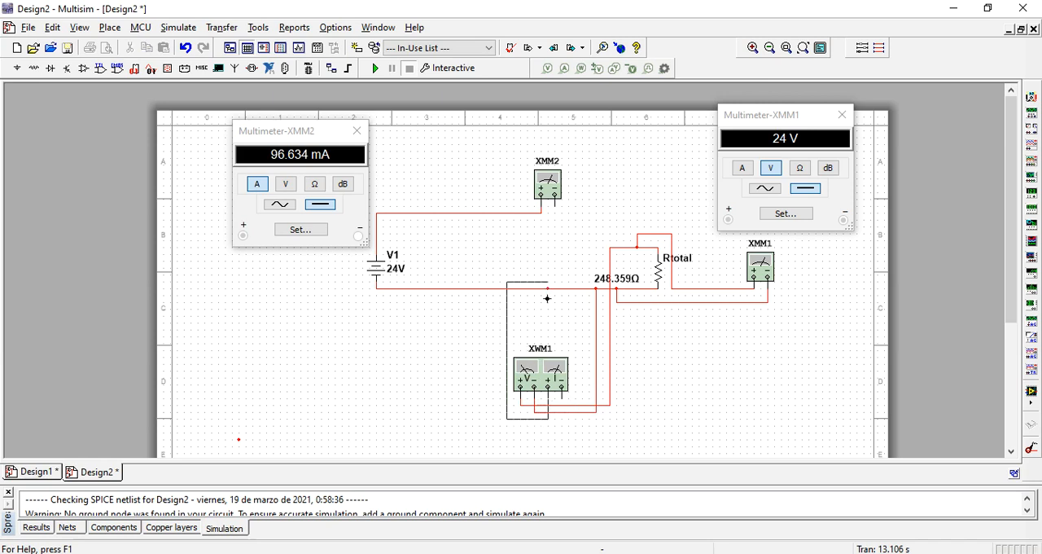
{"action": "left_click", "coordinate": [554, 207]}
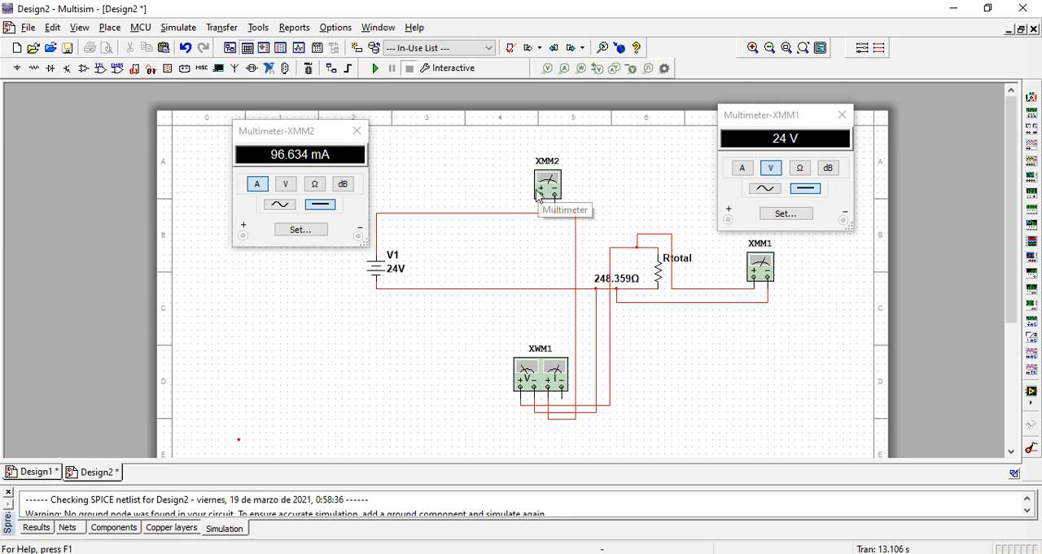
{"action": "left_click", "coordinate": [562, 388]}
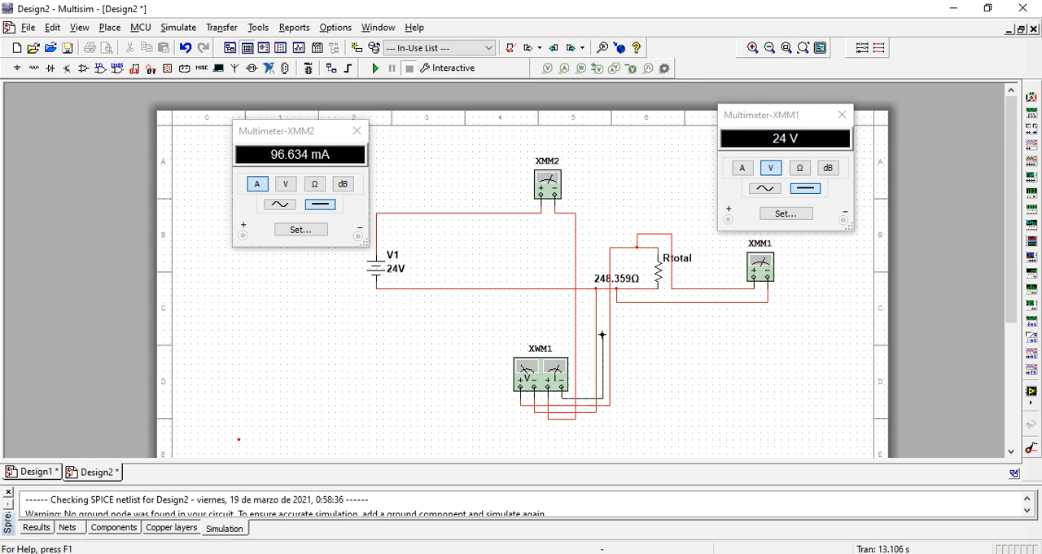
{"action": "left_click", "coordinate": [609, 247]}
- Open XWM1's display window, place it beside the wattmeter symbol below V1, and run the simulation
{"action": "left_click", "coordinate": [536, 372]}
{"action": "double_click", "coordinate": [535, 372]}
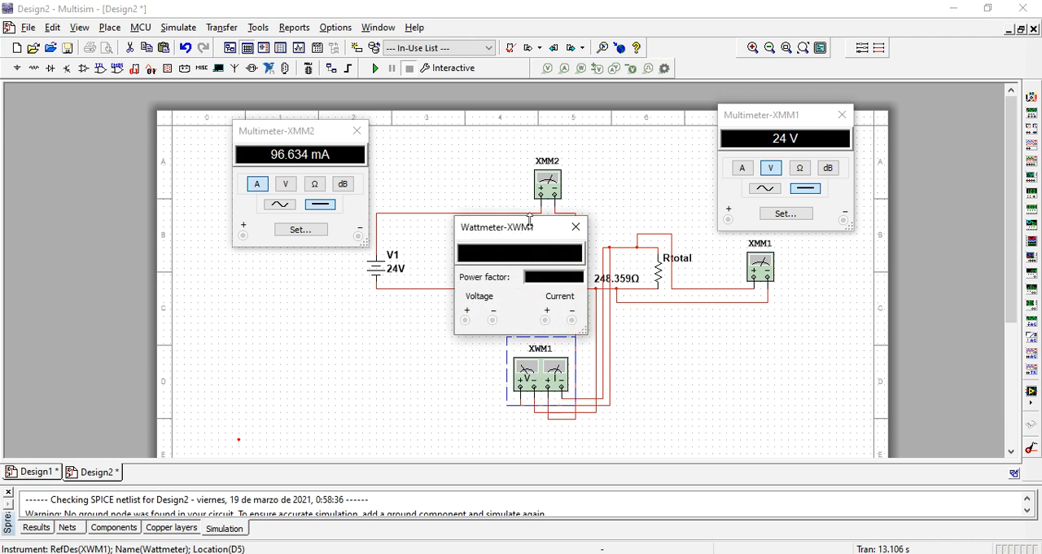
{"action": "left_click", "coordinate": [409, 319]}
{"action": "left_click_drag", "start_coordinate": [503, 242], "coordinate": [427, 319]}
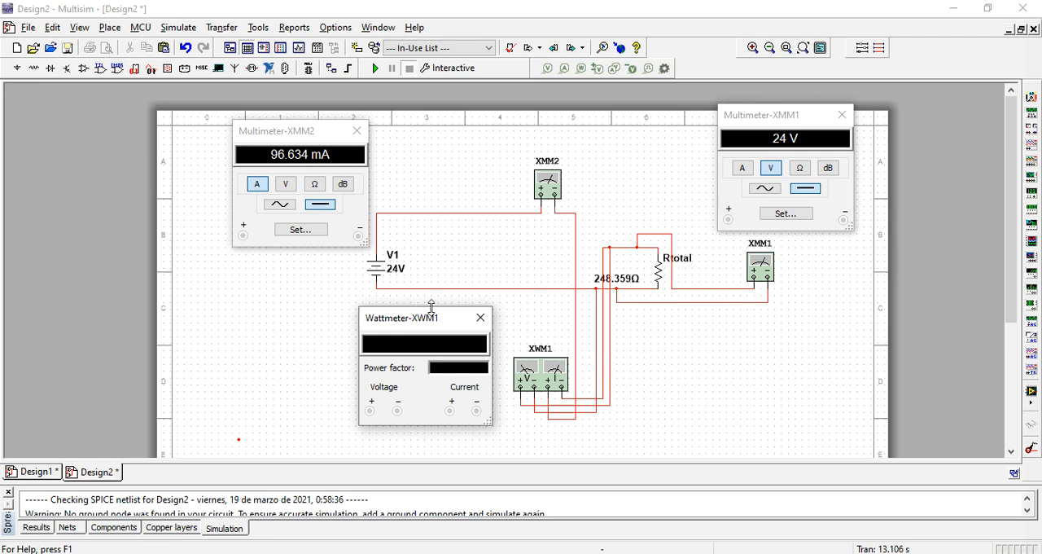
{"action": "left_click", "coordinate": [375, 69]}
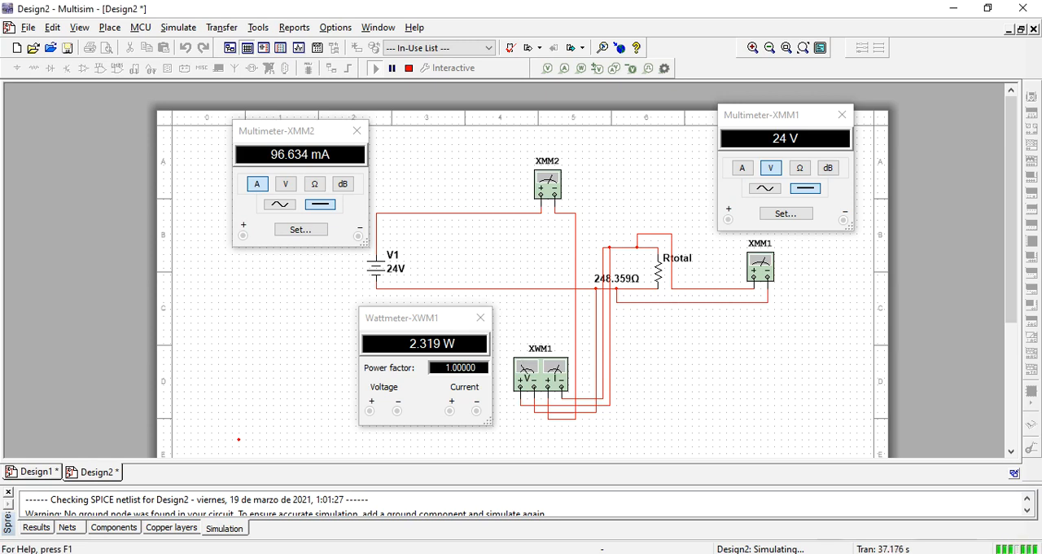
- Switch to the web browser, look up images for "triangulo de potencia" on Google, and return to Multisim
{"action": "left_click", "coordinate": [423, 318]}
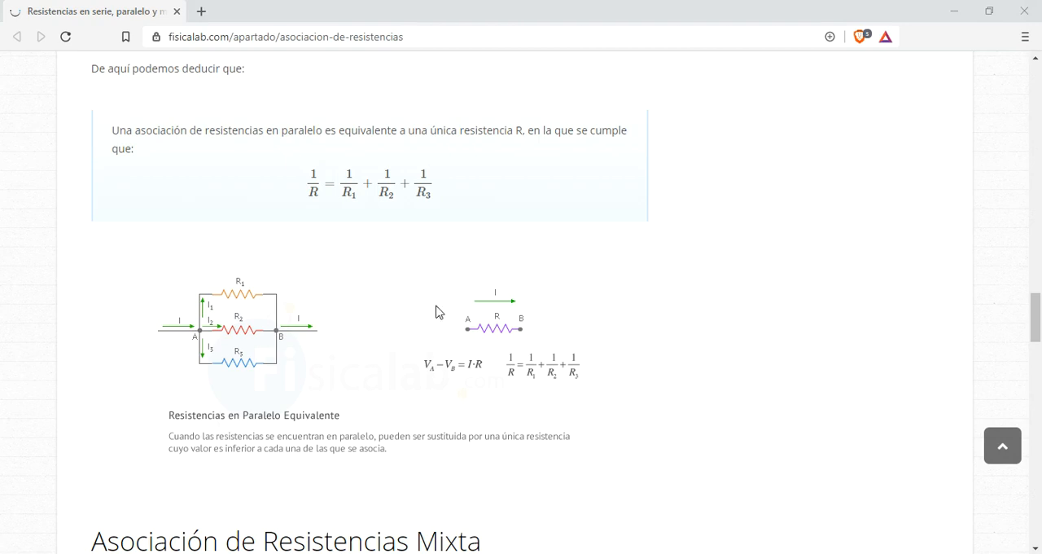
{"action": "left_click", "coordinate": [491, 37]}
{"action": "type", "text": "triangulo de poten"}
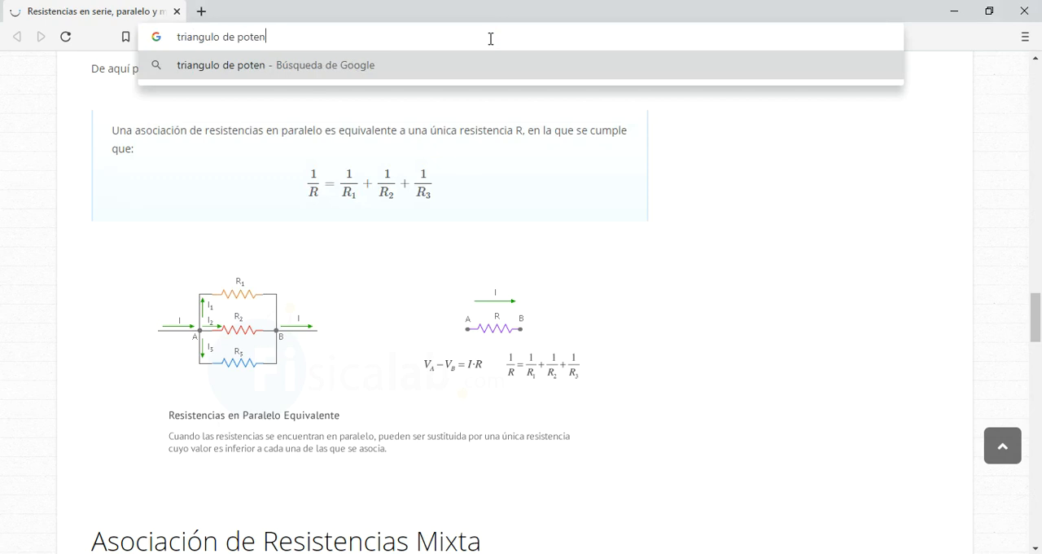
{"action": "type", "text": "cia"}
{"action": "key", "text": "Return"}
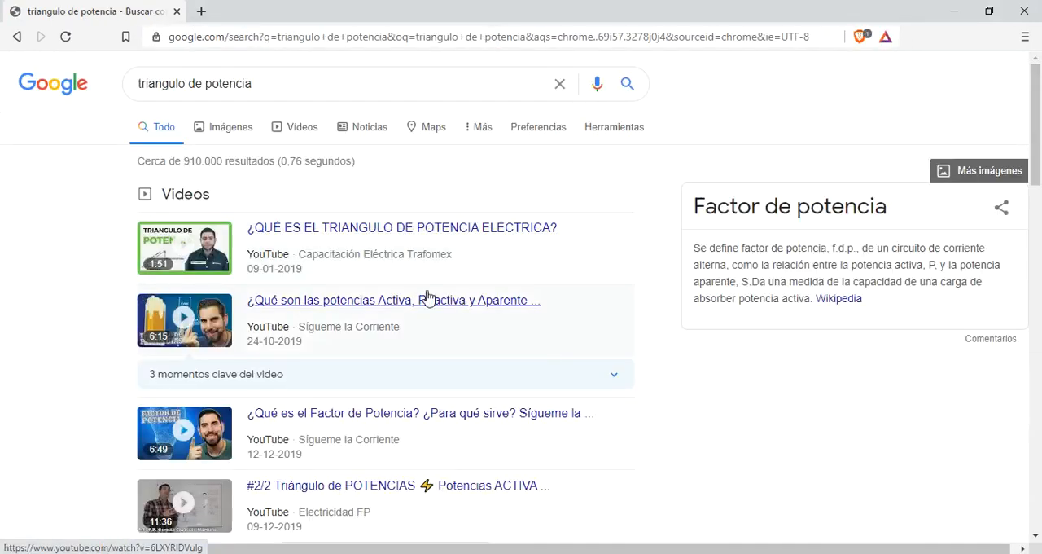
{"action": "left_click", "coordinate": [231, 128]}
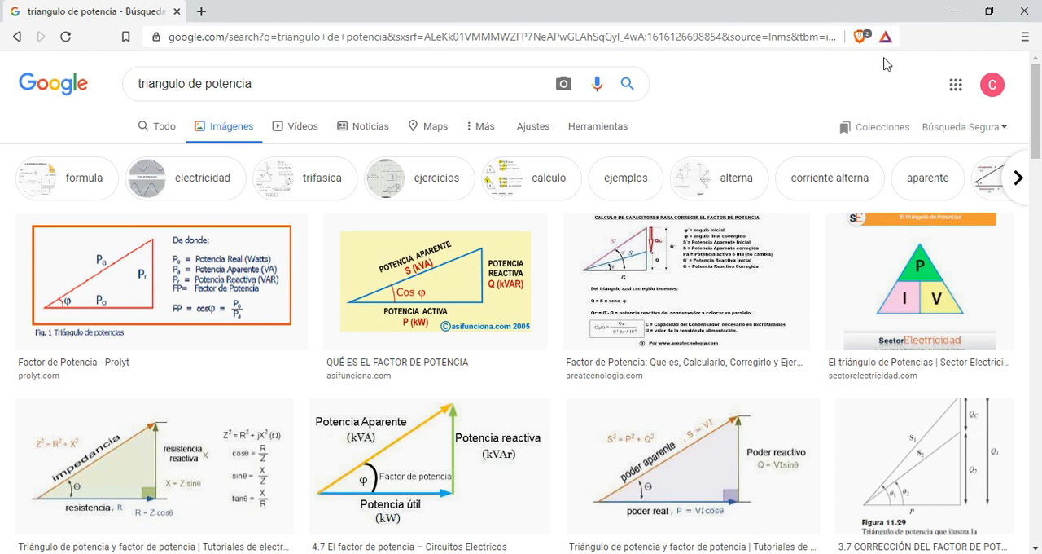
{"action": "left_click", "coordinate": [955, 11]}
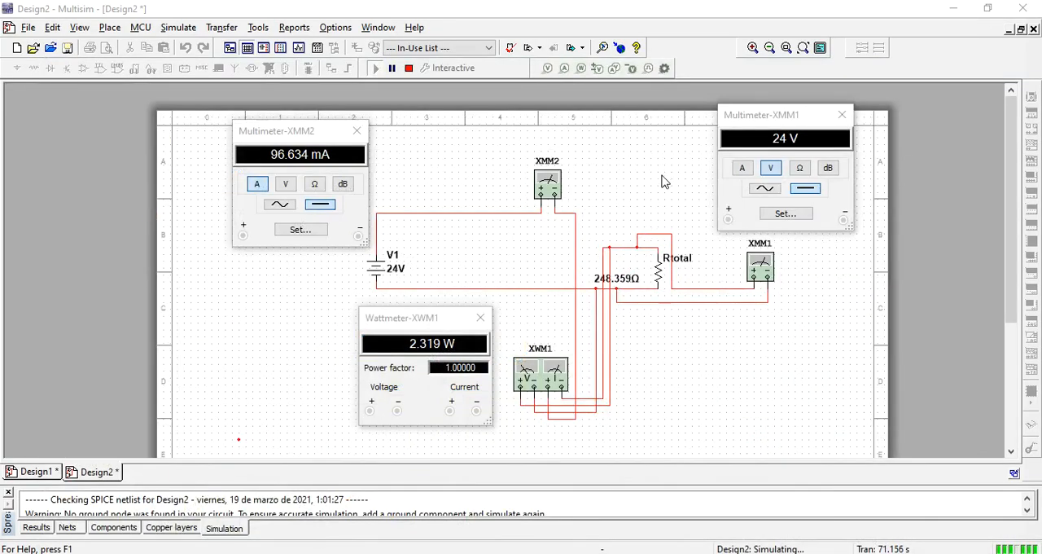